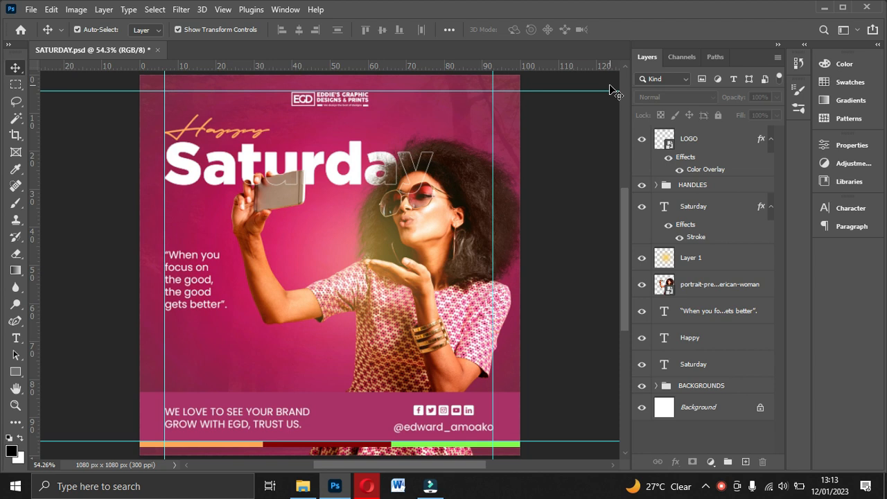
{"action": "left_click", "coordinate": [301, 485]}
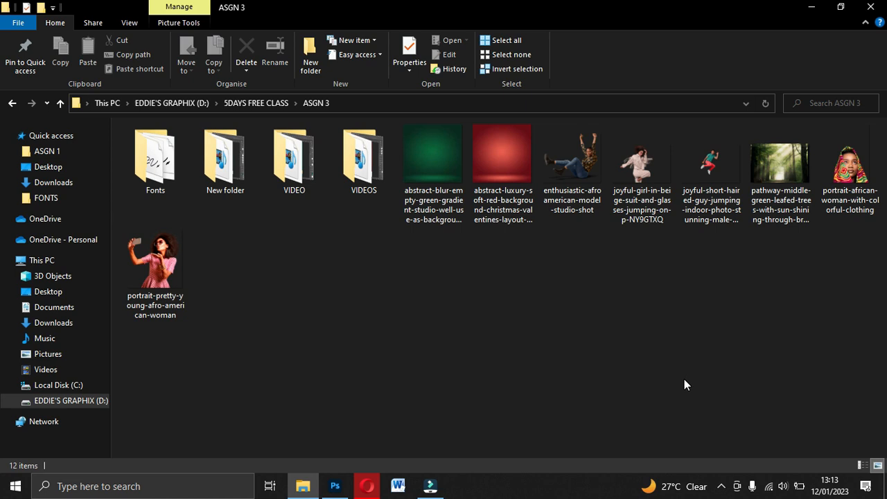
{"action": "left_click", "coordinate": [334, 486]}
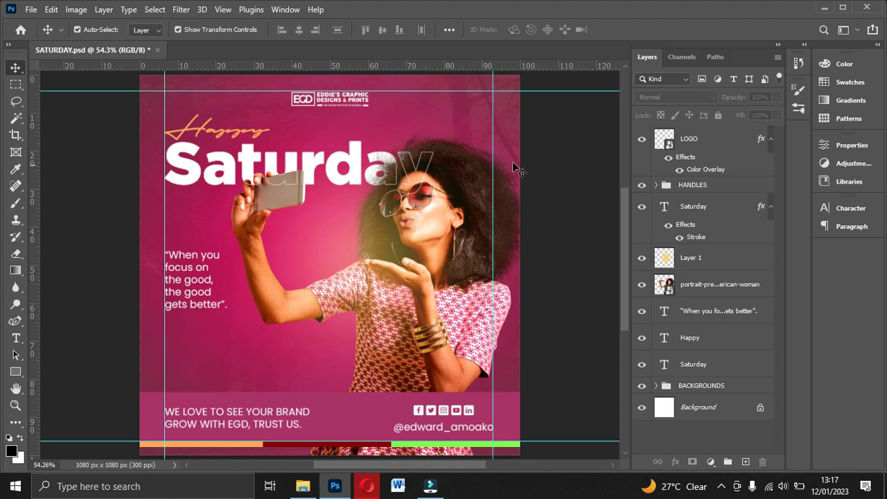
Step: Start a new document and name it SAT POST
{"action": "left_click", "coordinate": [30, 10]}
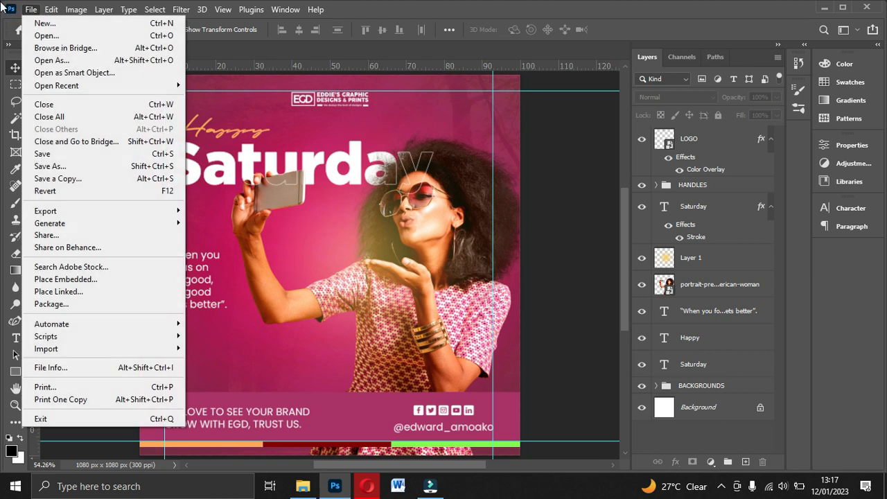
{"action": "left_click", "coordinate": [31, 9]}
{"action": "left_click", "coordinate": [31, 10]}
{"action": "left_click", "coordinate": [31, 12]}
{"action": "left_click", "coordinate": [20, 28]}
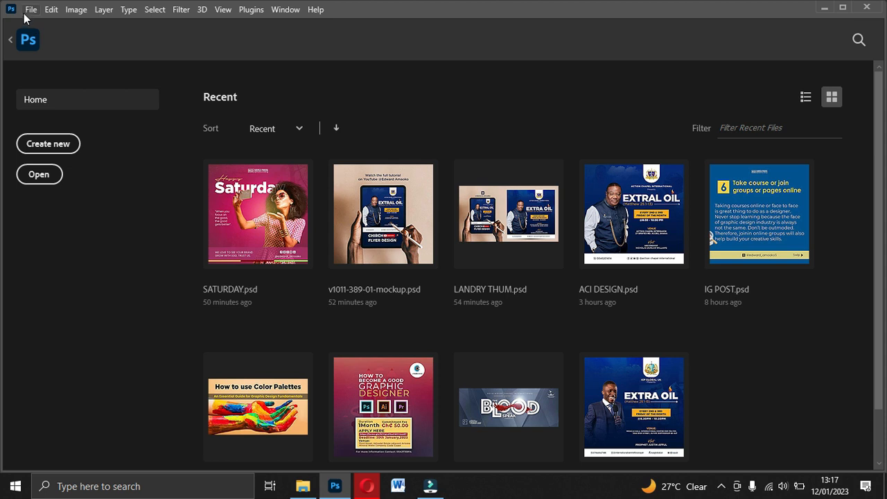
{"action": "left_click", "coordinate": [29, 9]}
{"action": "left_click", "coordinate": [44, 25]}
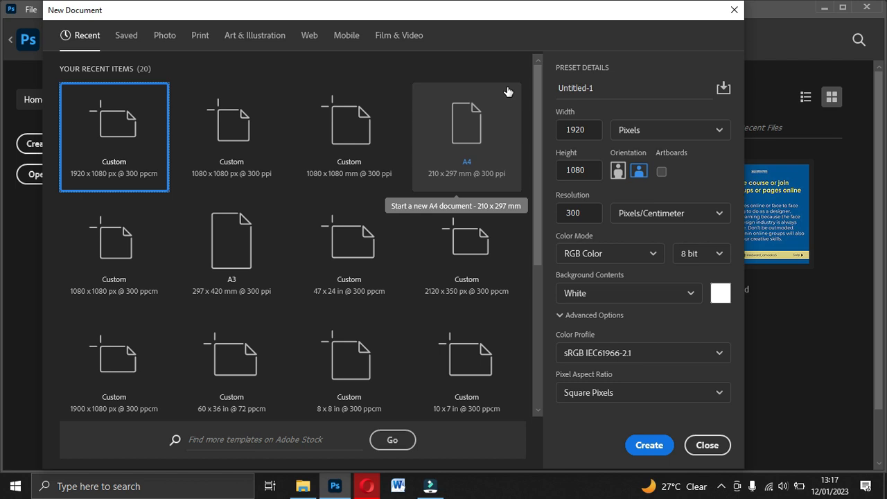
{"action": "left_click", "coordinate": [600, 92]}
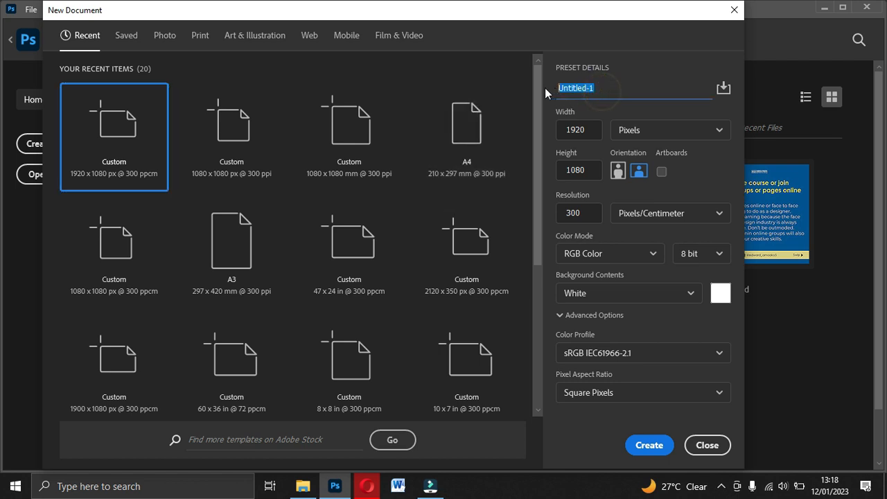
{"action": "type", "text": "SAT POST"}
Step: Create the document at 1080 × 1080 pixels with a resolution of 300 pixels per centimeter
{"action": "left_click", "coordinate": [596, 133]}
{"action": "type", "text": "10"}
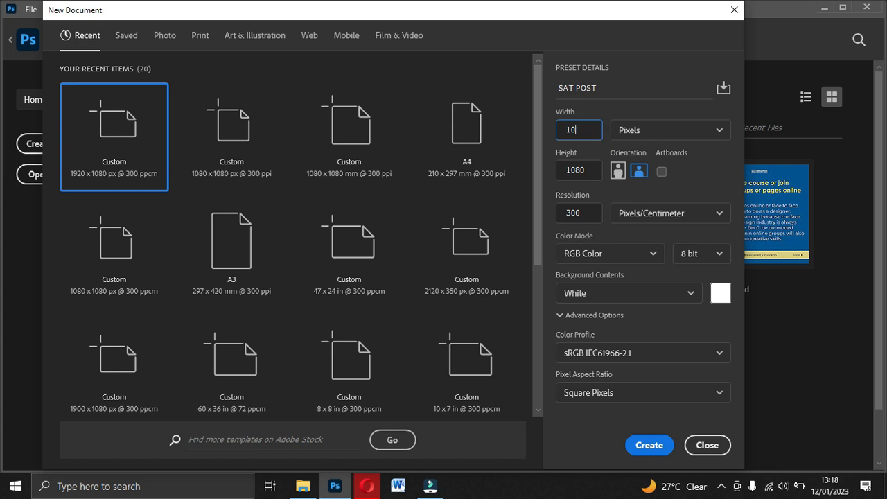
{"action": "type", "text": "80"}
{"action": "left_click", "coordinate": [589, 171]}
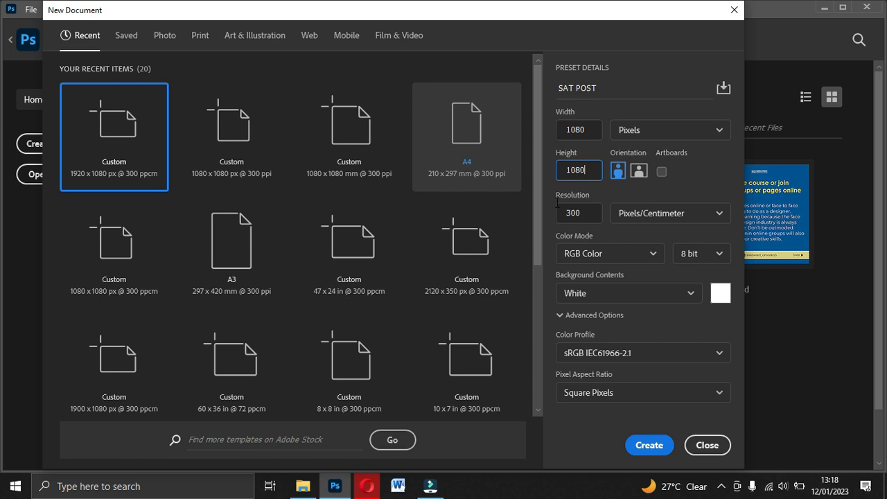
{"action": "left_click", "coordinate": [592, 216]}
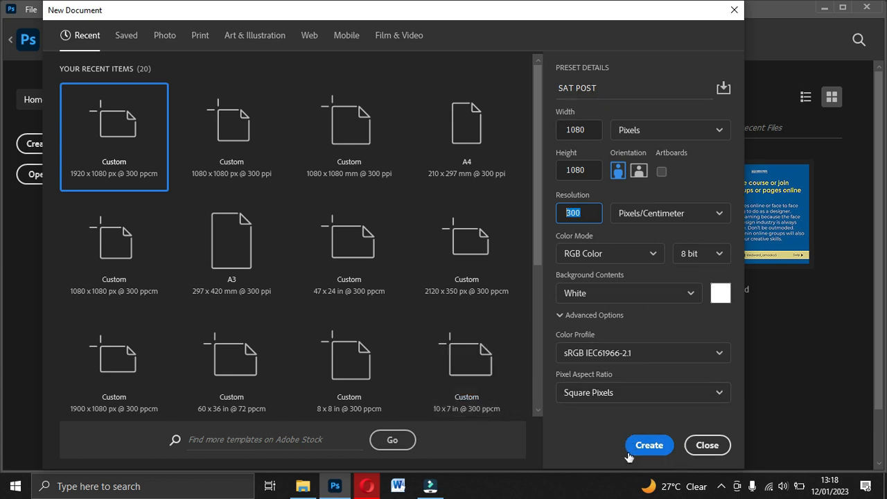
{"action": "left_click", "coordinate": [648, 446]}
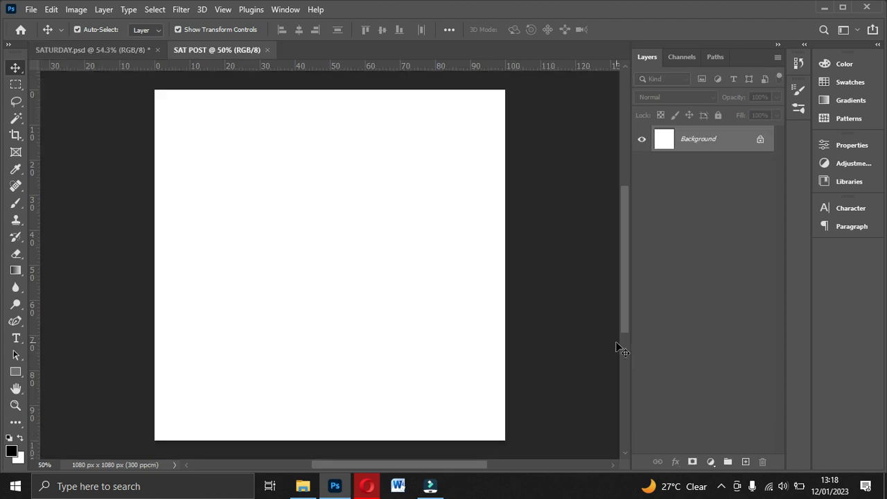
Step: Add margin guides inside the canvas, two horizontal ones about 6% and two vertical ones about 7% from the edges
{"action": "left_click", "coordinate": [575, 209]}
{"action": "left_click_drag", "start_coordinate": [418, 68], "coordinate": [416, 106]}
{"action": "left_click_drag", "start_coordinate": [415, 69], "coordinate": [386, 420]}
{"action": "left_click_drag", "start_coordinate": [31, 277], "coordinate": [180, 281]}
{"action": "left_click_drag", "start_coordinate": [31, 299], "coordinate": [479, 361]}
{"action": "left_click", "coordinate": [576, 296]}
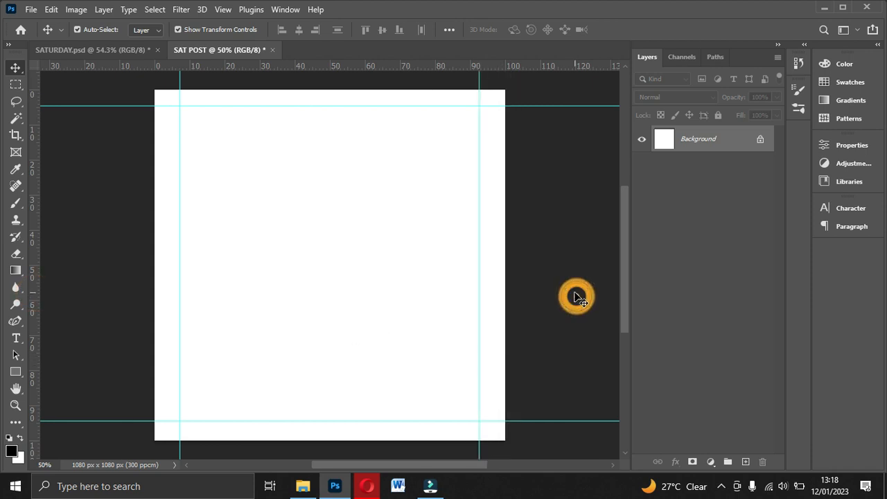
{"action": "key", "text": "ctrl+0"}
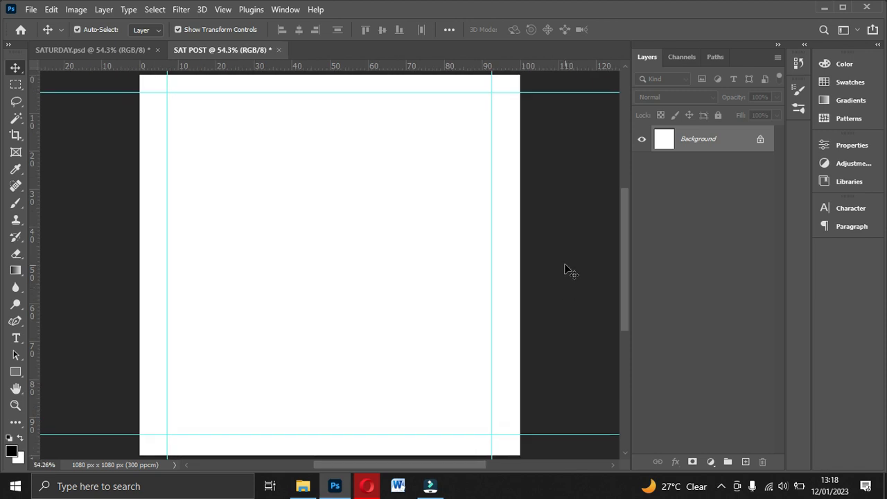
{"action": "left_click_drag", "start_coordinate": [394, 92], "coordinate": [395, 96]}
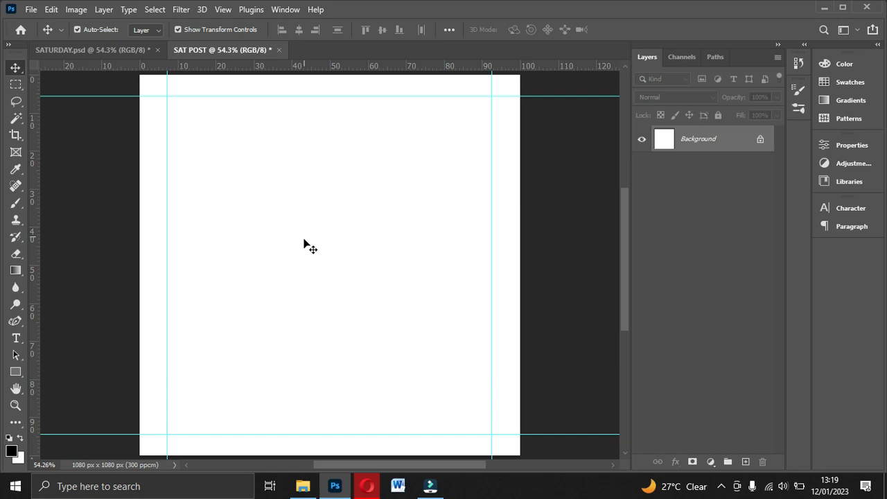
Step: Place the abstract green gradient image from the ASGN 3 folder on the canvas and scale it to about 15.09%
{"action": "left_click", "coordinate": [302, 485]}
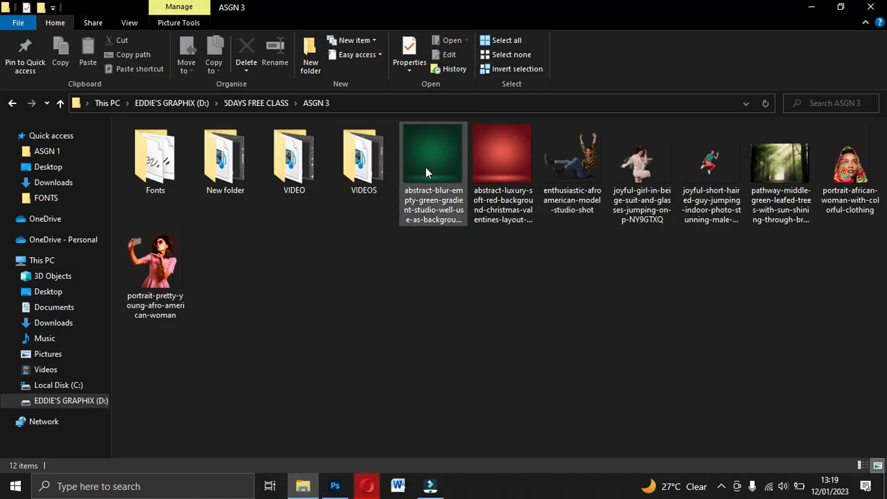
{"action": "left_click_drag", "start_coordinate": [437, 161], "coordinate": [333, 349]}
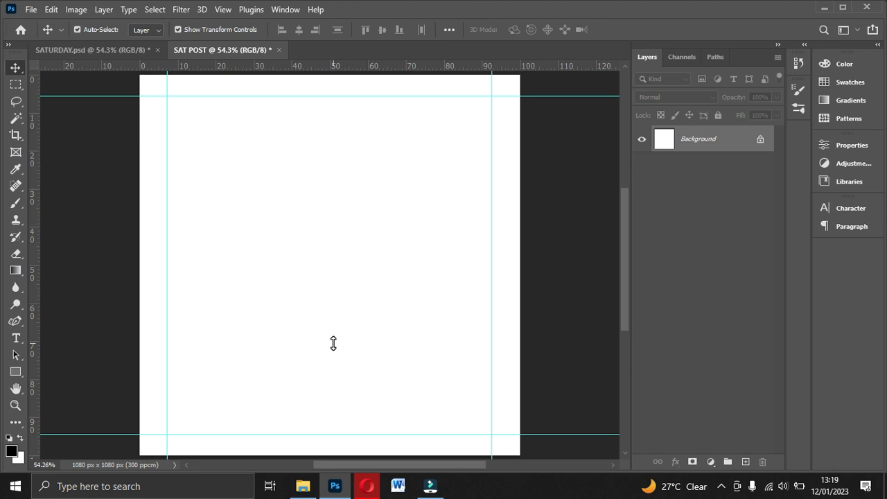
{"action": "left_click_drag", "start_coordinate": [334, 342], "coordinate": [333, 343]}
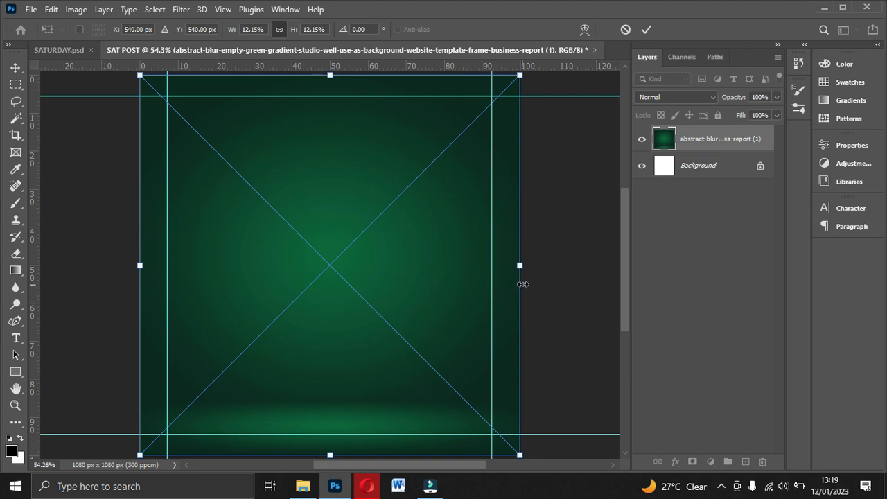
{"action": "left_click_drag", "start_coordinate": [524, 268], "coordinate": [570, 266]}
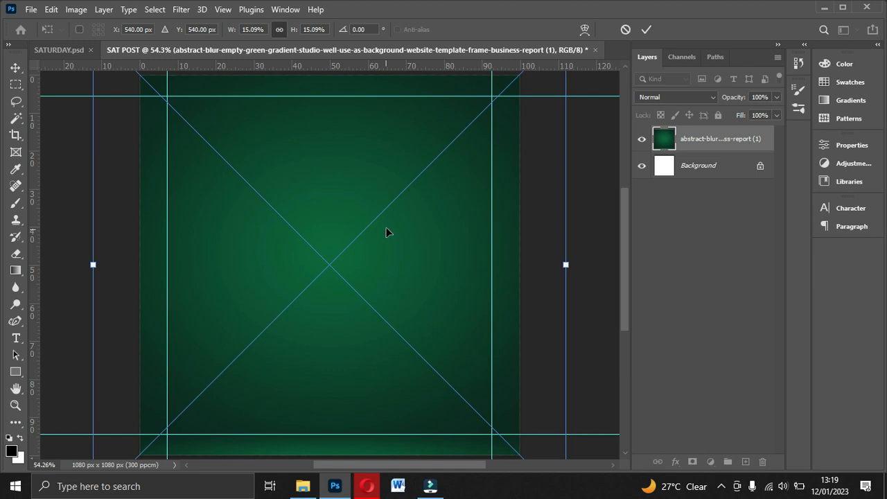
{"action": "double_click", "coordinate": [411, 233]}
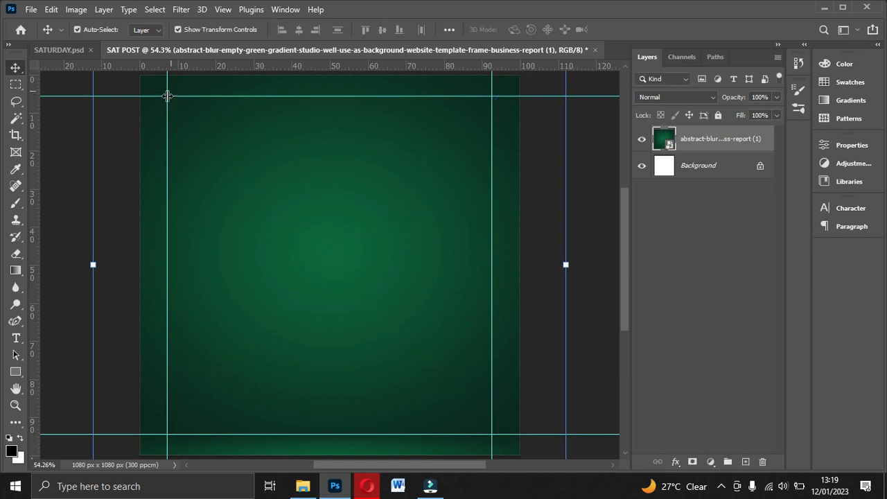
Step: Check the colours in SATURDAY.psd and shift the green background layer's hue to +180 with a Hue/Saturation adjustment
{"action": "left_click", "coordinate": [57, 50]}
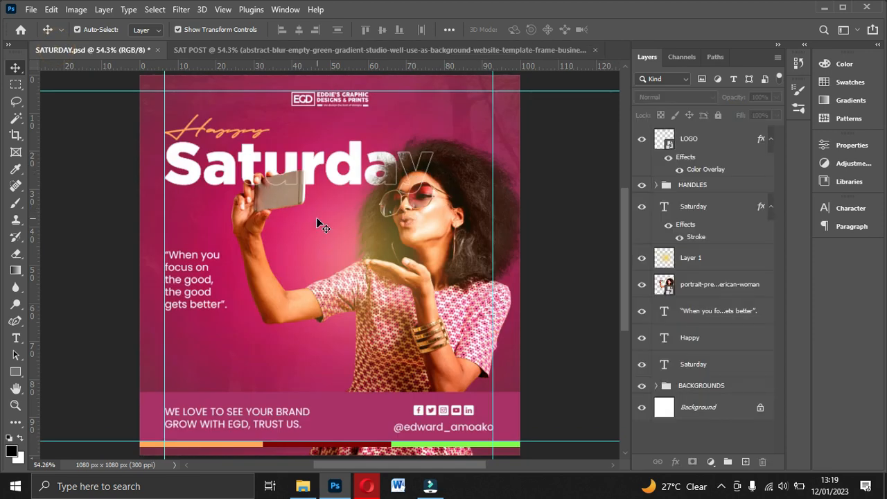
{"action": "left_click", "coordinate": [228, 50]}
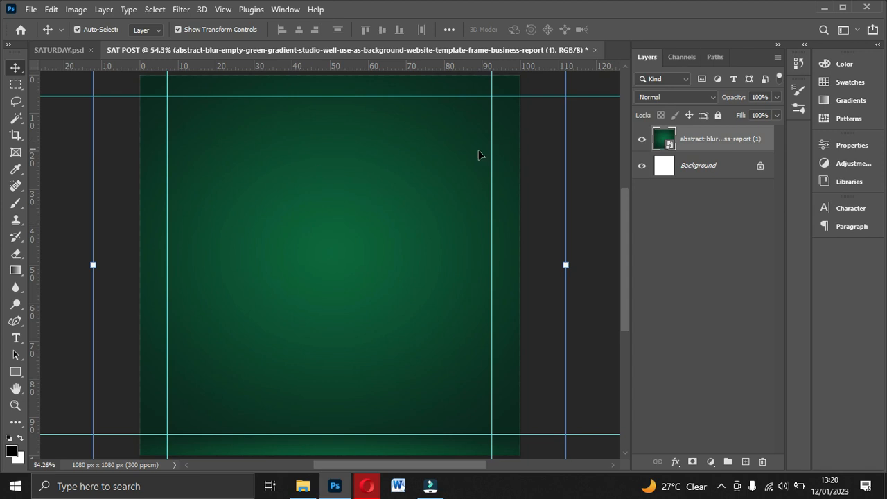
{"action": "left_click", "coordinate": [72, 11]}
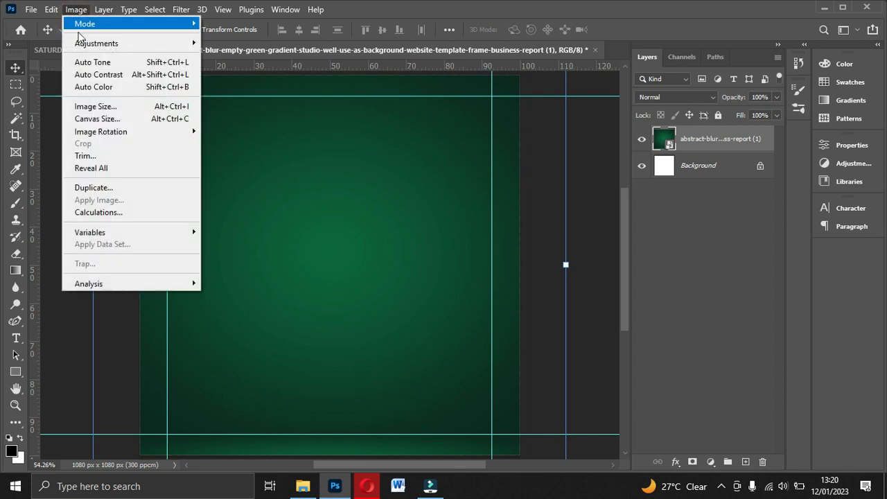
{"action": "mouse_move", "coordinate": [116, 53]}
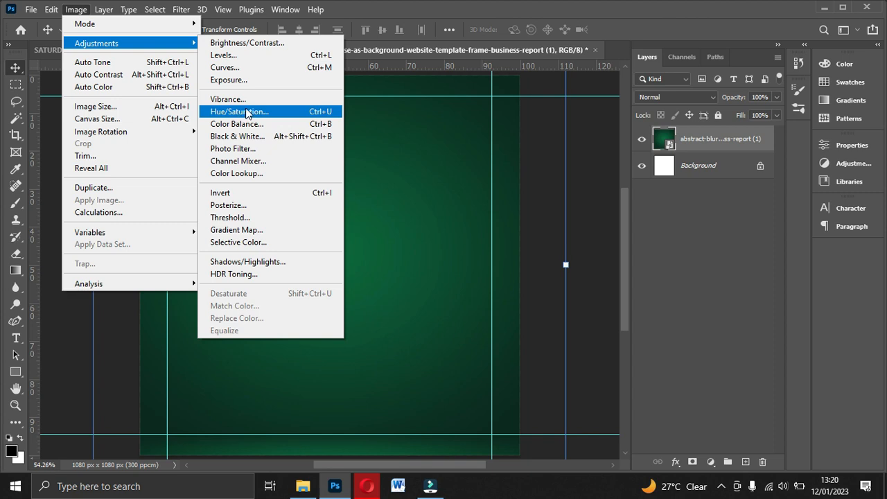
{"action": "left_click", "coordinate": [315, 113]}
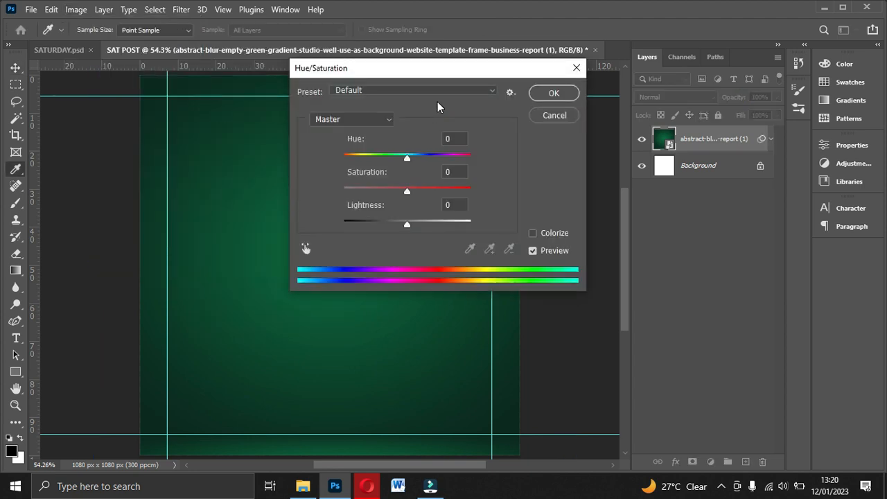
{"action": "left_click_drag", "start_coordinate": [478, 68], "coordinate": [708, 101]}
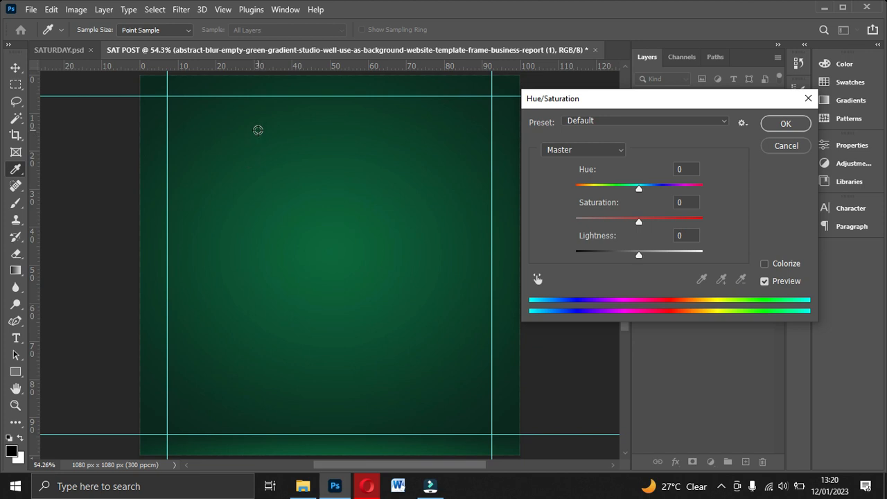
{"action": "left_click_drag", "start_coordinate": [639, 187], "coordinate": [707, 194]}
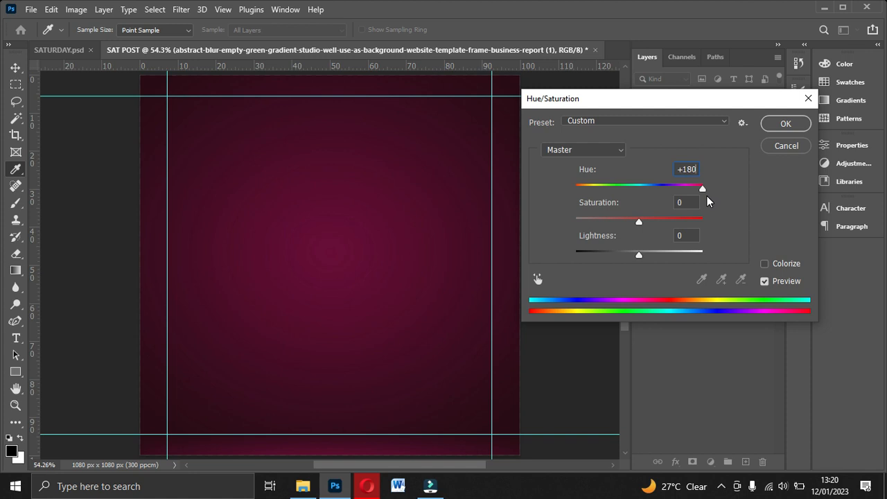
{"action": "left_click_drag", "start_coordinate": [706, 195], "coordinate": [707, 195]}
Step: Set the background's saturation to +73 and lightness to +26, keeping the hue at +180
{"action": "left_click_drag", "start_coordinate": [639, 224], "coordinate": [672, 222]}
{"action": "left_click_drag", "start_coordinate": [691, 222], "coordinate": [688, 223]}
{"action": "key", "text": "Tab"}
{"action": "left_click_drag", "start_coordinate": [700, 190], "coordinate": [702, 190]}
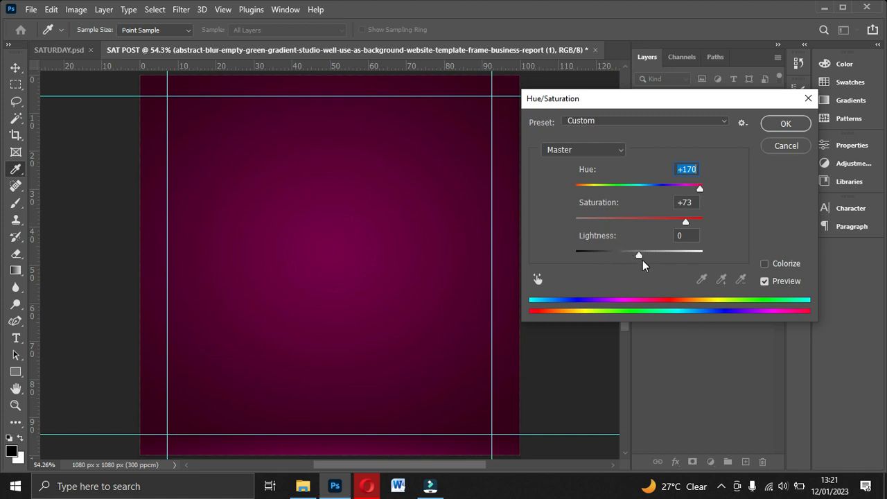
{"action": "left_click_drag", "start_coordinate": [640, 256], "coordinate": [656, 254]}
{"action": "left_click", "coordinate": [703, 190]}
{"action": "left_click_drag", "start_coordinate": [703, 189], "coordinate": [704, 189]}
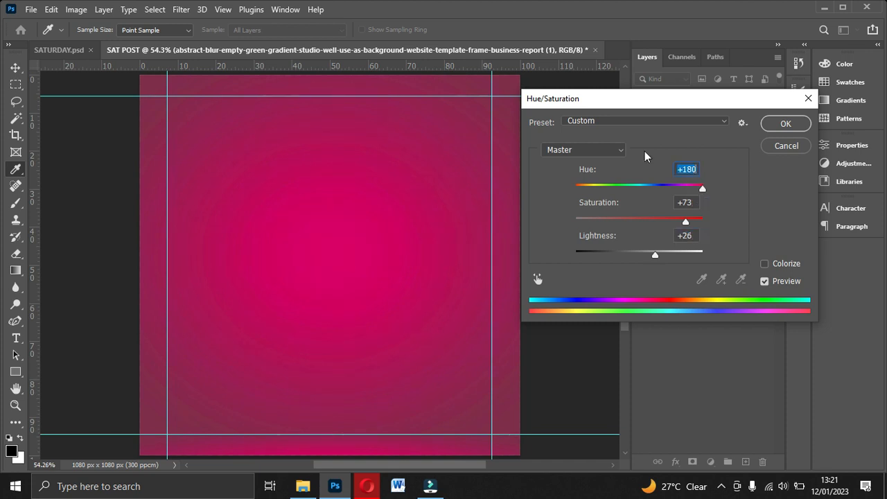
Step: Fine-tune the background's lightness to +26 and apply the Hue/Saturation adjustment
{"action": "left_click_drag", "start_coordinate": [686, 222], "coordinate": [687, 223]}
{"action": "left_click_drag", "start_coordinate": [653, 253], "coordinate": [652, 255]}
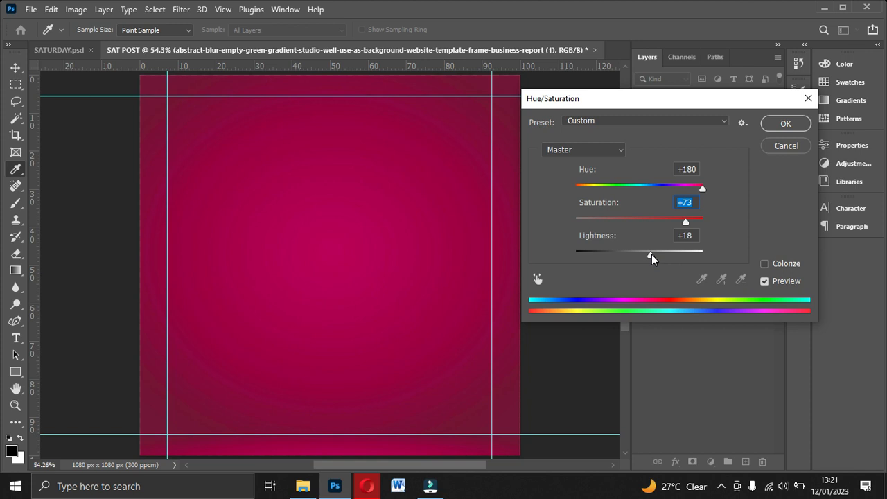
{"action": "left_click_drag", "start_coordinate": [651, 254], "coordinate": [651, 255]}
{"action": "key", "text": "Up"}
{"action": "key", "text": "Up"}
{"action": "key", "text": "Up"}
{"action": "key", "text": "Up"}
{"action": "key", "text": "Up"}
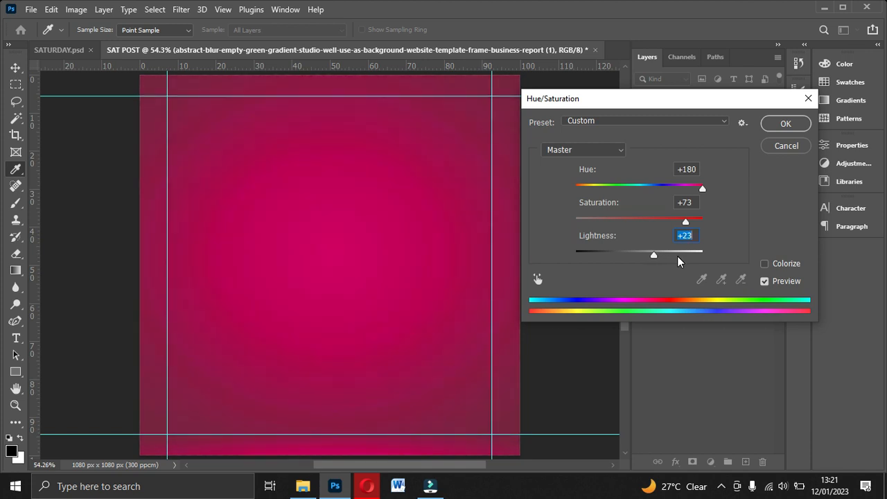
{"action": "key", "text": "Up"}
{"action": "key", "text": "Up"}
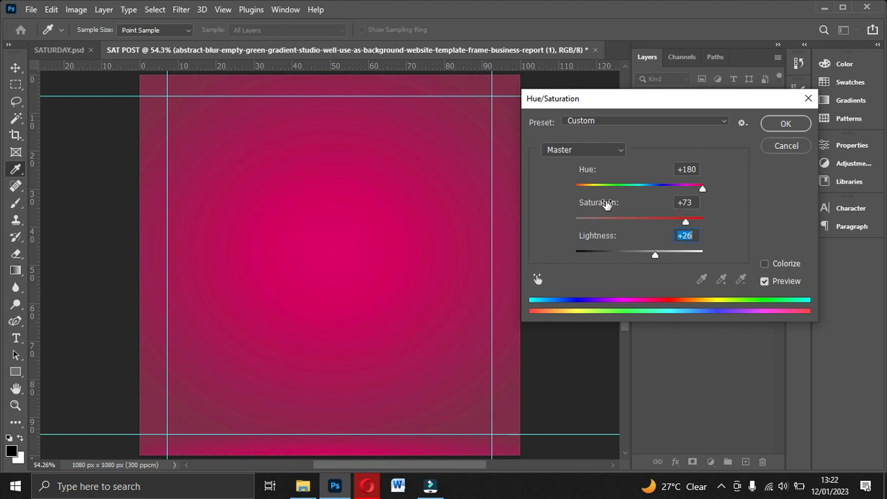
{"action": "left_click", "coordinate": [790, 124]}
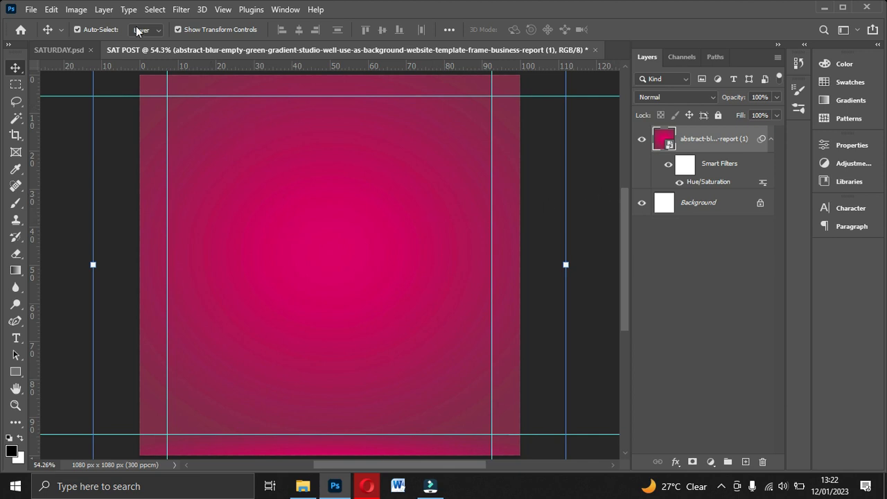
Step: Apply a Levels adjustment that slightly darkens the pink background's midtones
{"action": "left_click", "coordinate": [80, 10]}
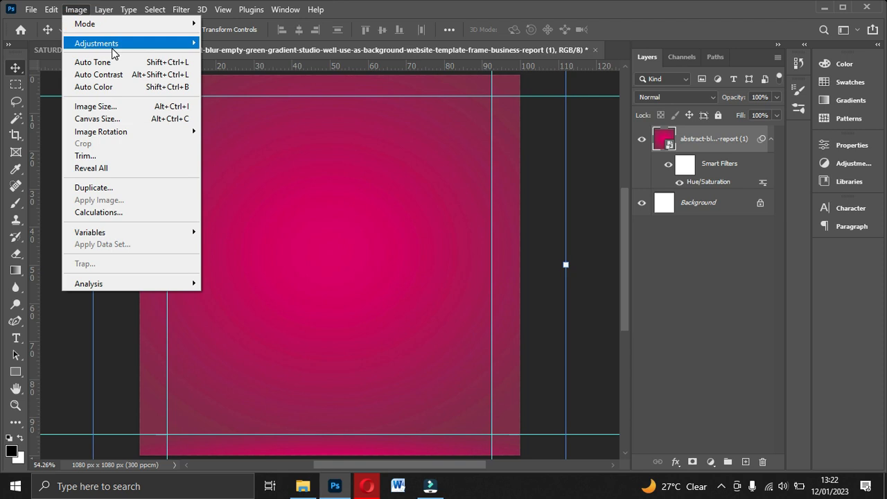
{"action": "mouse_move", "coordinate": [115, 49]}
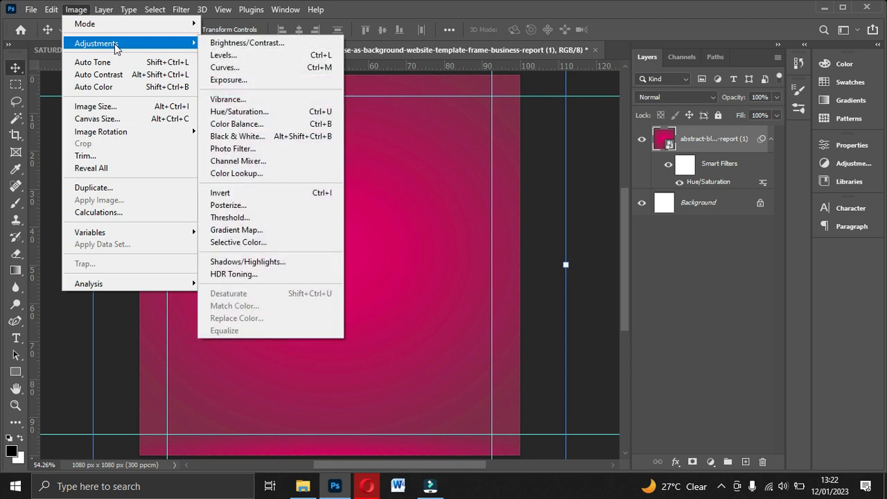
{"action": "left_click", "coordinate": [260, 61]}
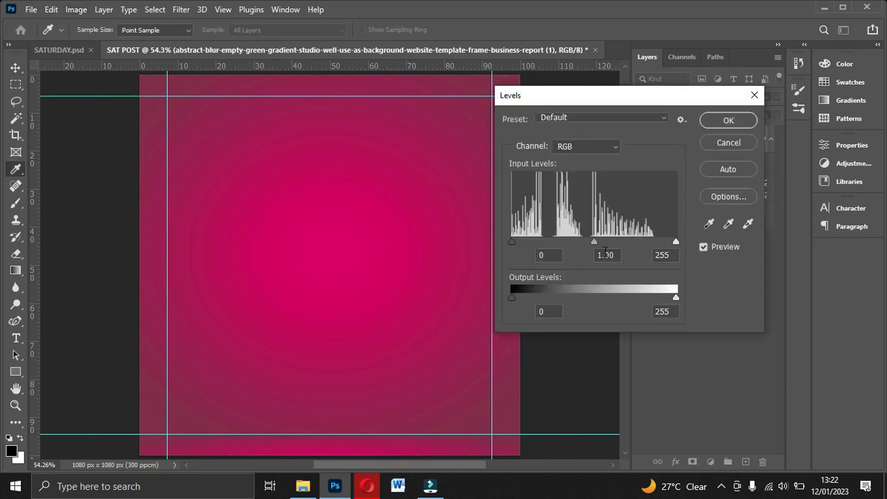
{"action": "left_click_drag", "start_coordinate": [594, 242], "coordinate": [598, 242]}
{"action": "left_click_drag", "start_coordinate": [597, 243], "coordinate": [595, 243]}
{"action": "left_click", "coordinate": [727, 121]}
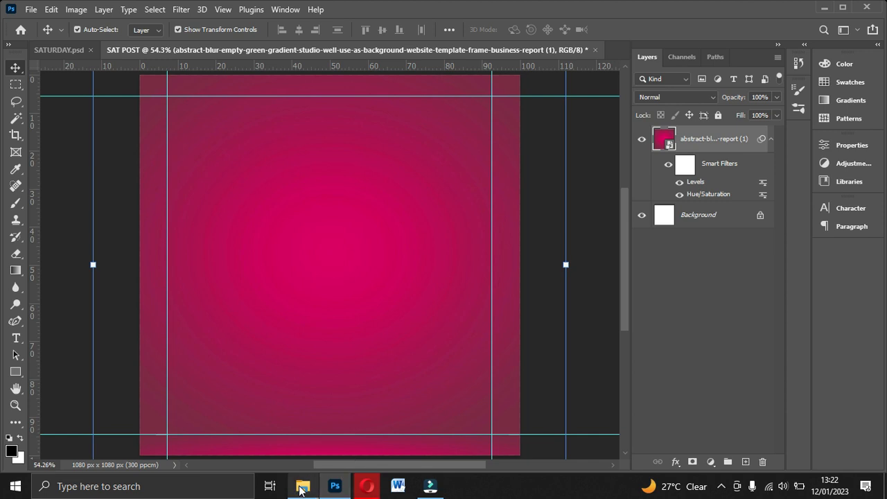
Step: Place the pathway-middle-green-leafed-trees image from the ASGN 3 folder and scale it to about 12.05% so it covers the whole canvas
{"action": "left_click", "coordinate": [301, 488]}
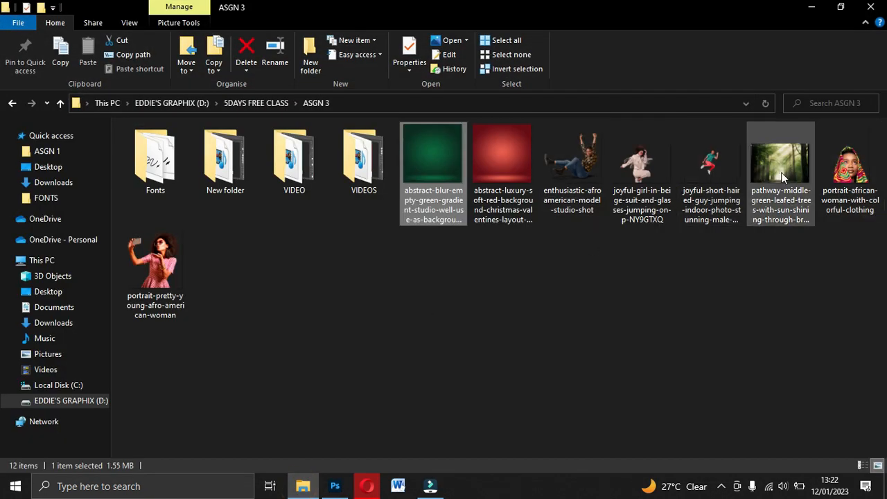
{"action": "left_click_drag", "start_coordinate": [779, 170], "coordinate": [351, 359]}
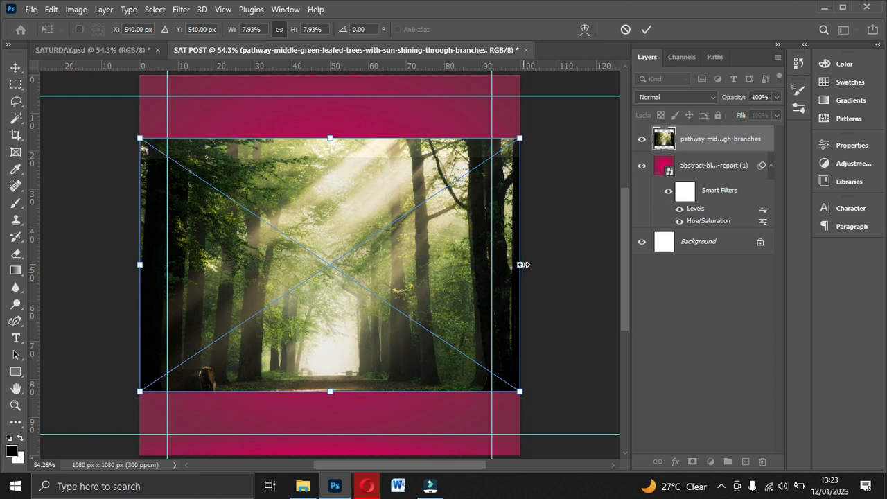
{"action": "left_click", "coordinate": [520, 264]}
{"action": "left_click_drag", "start_coordinate": [520, 264], "coordinate": [617, 261]}
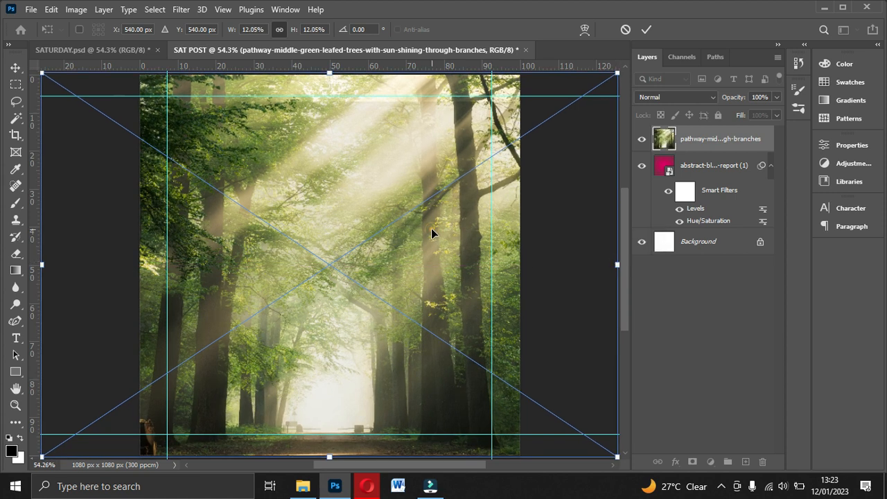
{"action": "key", "text": "Return"}
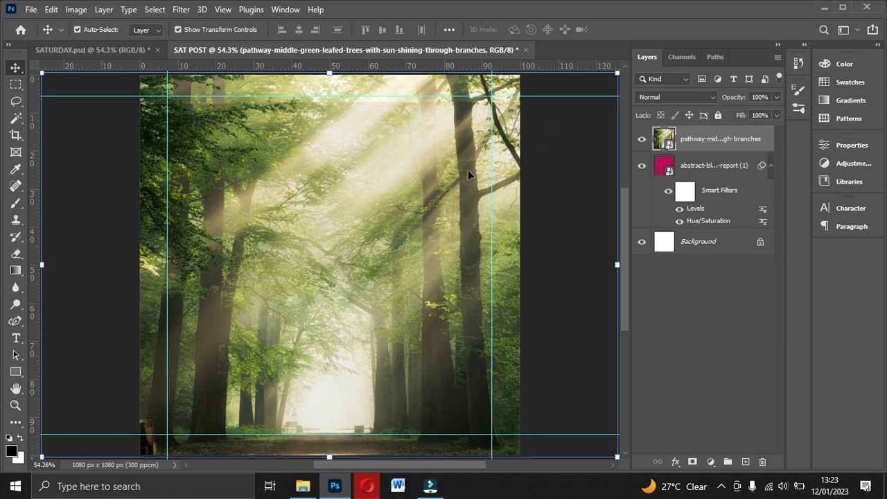
Step: Set the forest image layer's blend mode to Soft Light and its opacity to 17%
{"action": "left_click", "coordinate": [713, 97]}
{"action": "left_click", "coordinate": [711, 96]}
{"action": "left_click", "coordinate": [711, 96]}
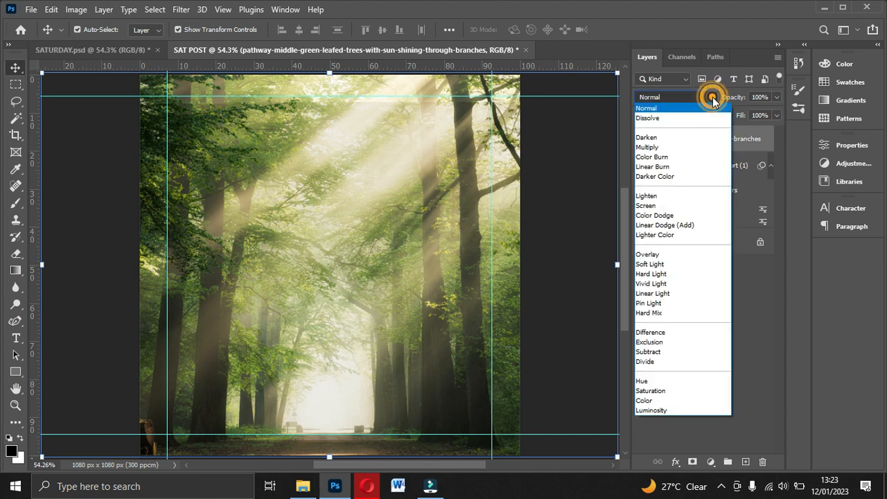
{"action": "left_click", "coordinate": [670, 95]}
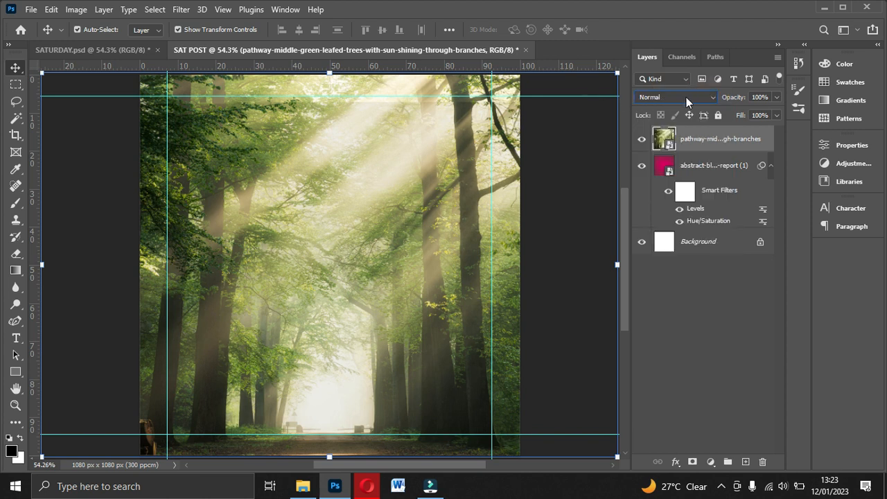
{"action": "left_click", "coordinate": [662, 99]}
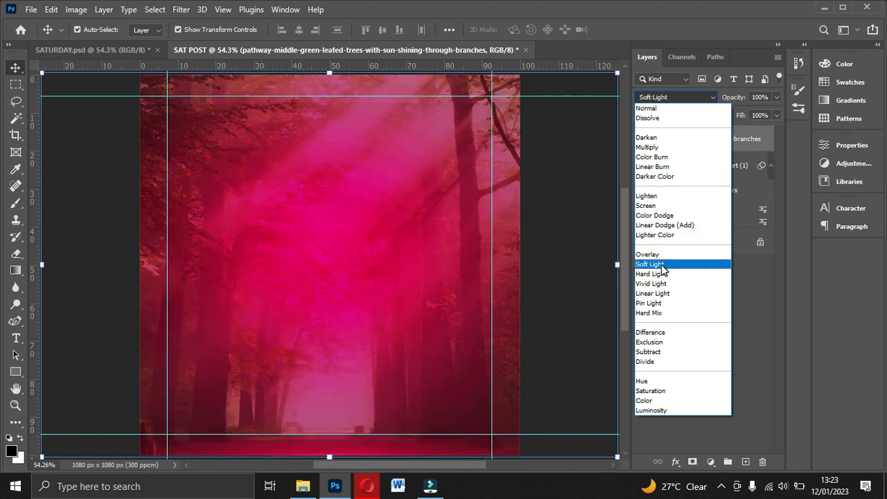
{"action": "left_click", "coordinate": [660, 265]}
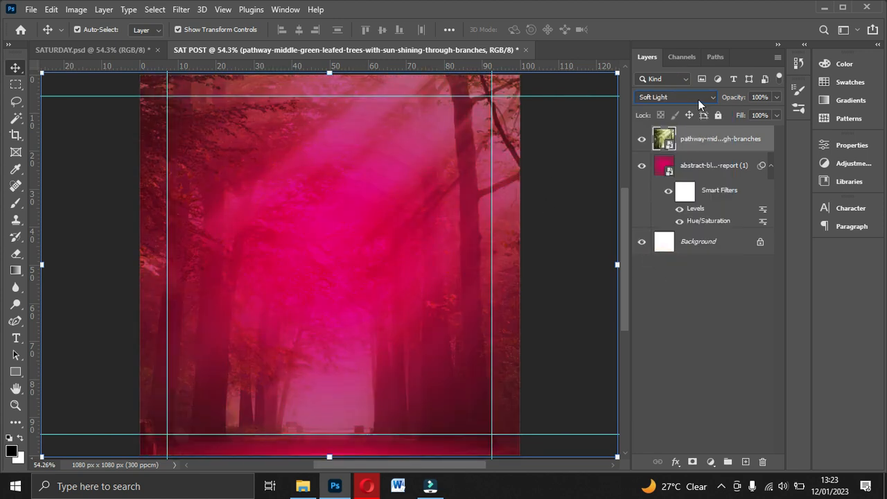
{"action": "left_click_drag", "start_coordinate": [775, 98], "coordinate": [724, 119]}
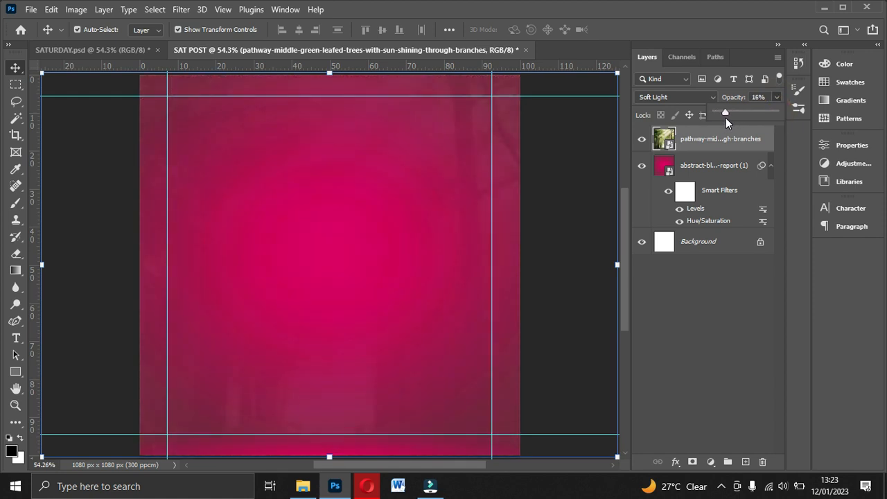
{"action": "left_click_drag", "start_coordinate": [725, 115], "coordinate": [725, 115]}
Step: Group the forest image layer with the pink gradient layer, leaving the locked Background layer out
{"action": "left_click", "coordinate": [697, 148]}
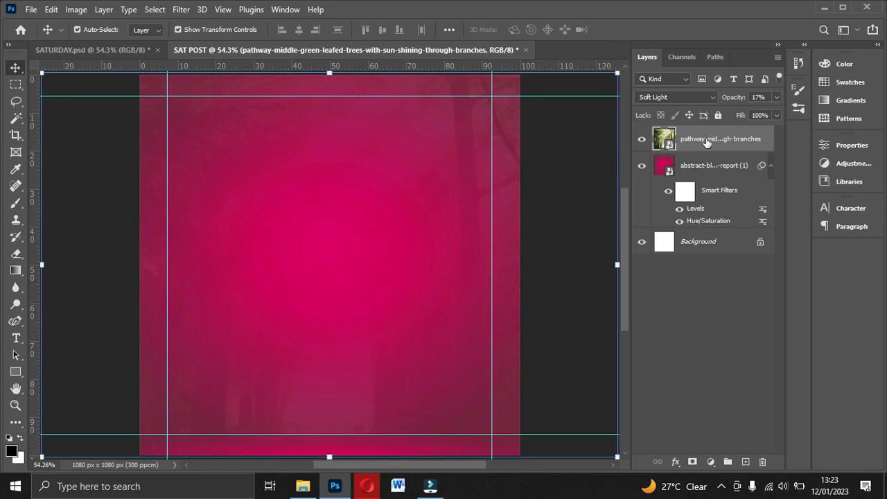
{"action": "left_click", "coordinate": [706, 172], "text": "ctrl"}
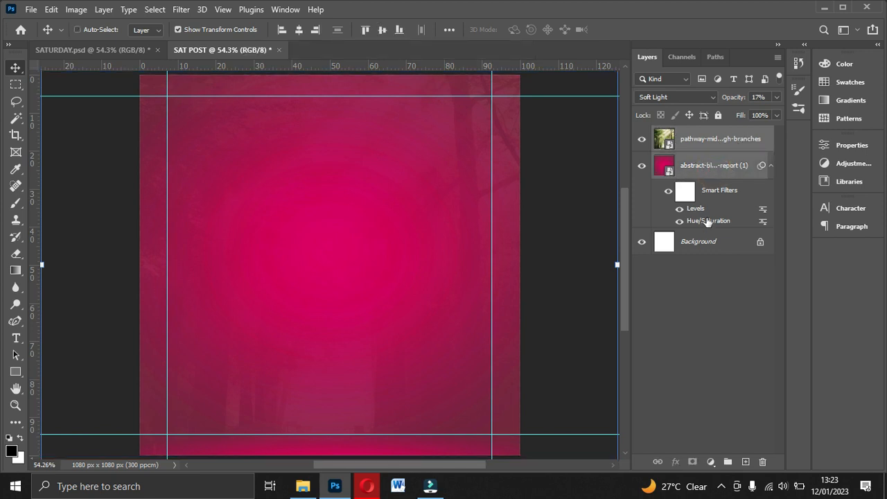
{"action": "left_click", "coordinate": [707, 240], "text": "ctrl"}
{"action": "left_click", "coordinate": [719, 241], "text": "ctrl"}
{"action": "key", "text": "ctrl+g"}
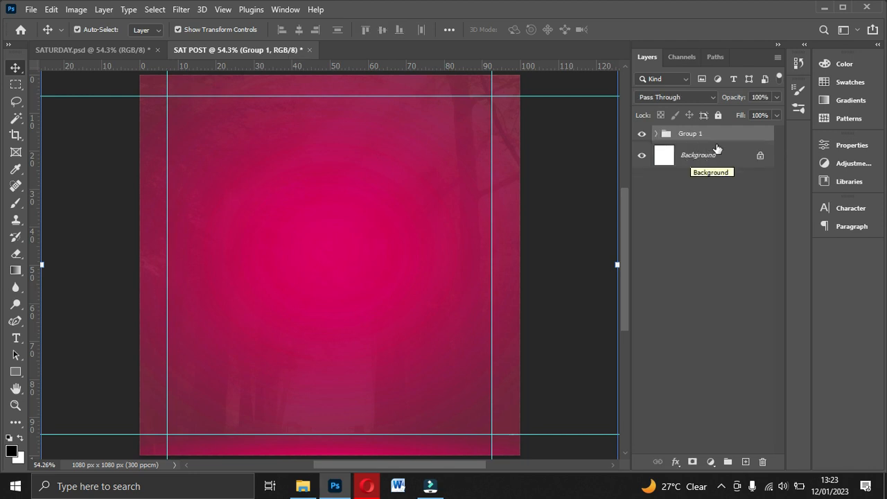
Step: Rename the new layer group as BACKGROUNDS
{"action": "double_click", "coordinate": [699, 138]}
{"action": "type", "text": "BACKGROUNAD"}
{"action": "left_click", "coordinate": [734, 132]}
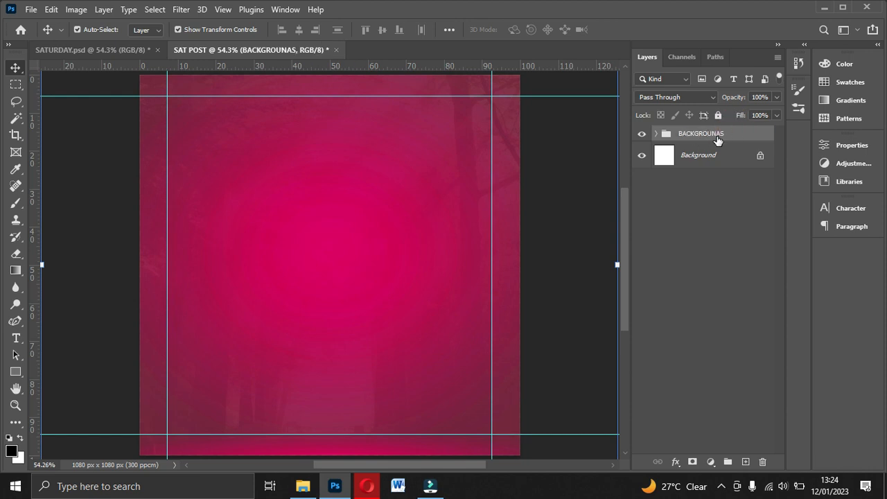
{"action": "double_click", "coordinate": [721, 133]}
{"action": "key", "text": "BackSpace"}
{"action": "key", "text": "BackSpace"}
{"action": "key", "text": "BackSpace"}
{"action": "type", "text": "DD"}
{"action": "left_click", "coordinate": [741, 137]}
Step: Place the portrait-pretty-young-afro-american-woman image, scale it to about 2.43% and position it along the canvas's bottom edge, towards the right
{"action": "left_click", "coordinate": [294, 485]}
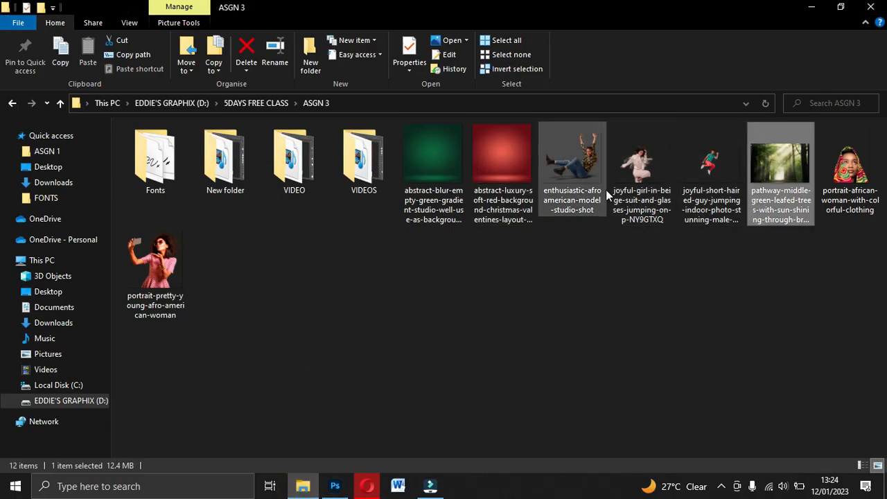
{"action": "left_click_drag", "start_coordinate": [169, 287], "coordinate": [369, 385]}
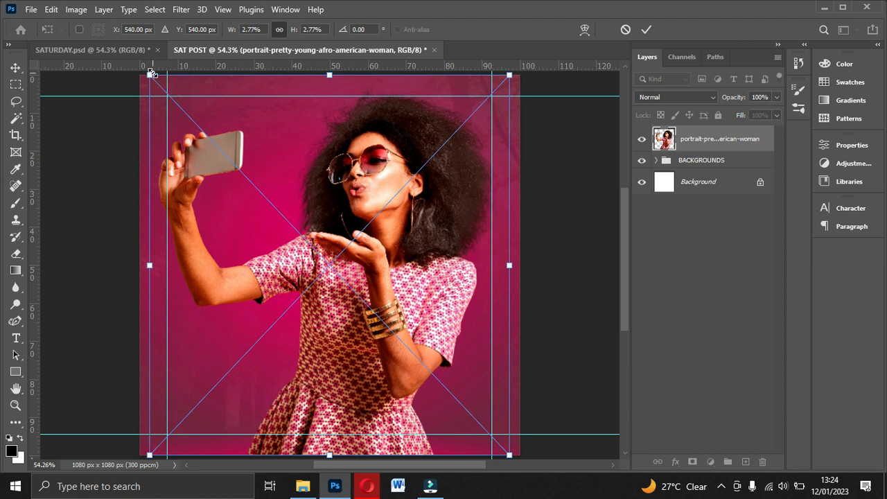
{"action": "left_click_drag", "start_coordinate": [148, 73], "coordinate": [219, 104]}
{"action": "left_click_drag", "start_coordinate": [417, 263], "coordinate": [447, 262]}
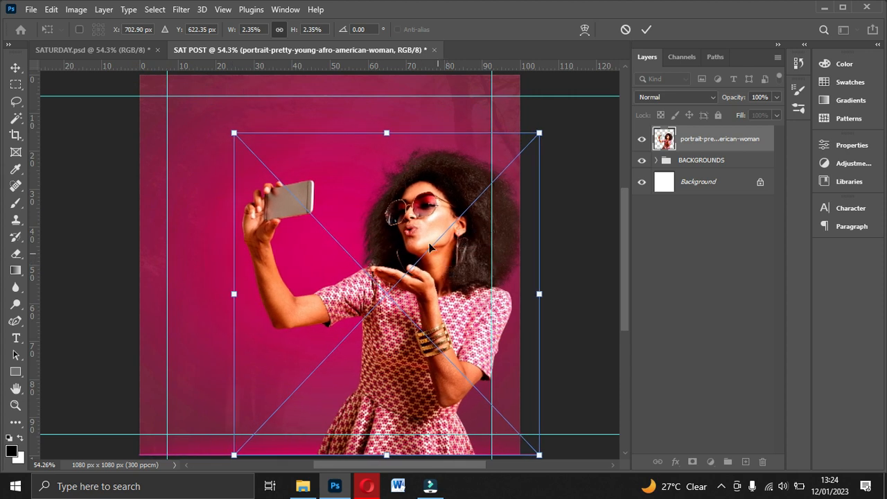
{"action": "left_click", "coordinate": [234, 130]}
{"action": "left_click_drag", "start_coordinate": [234, 130], "coordinate": [223, 121]}
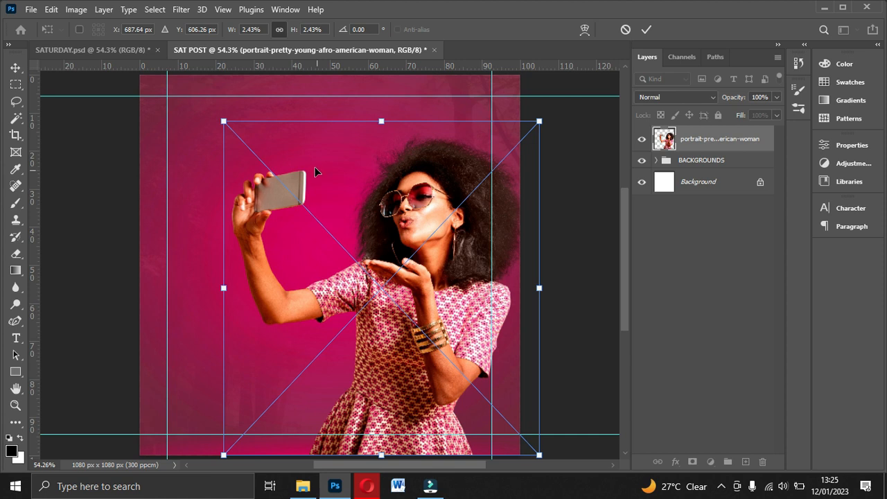
{"action": "left_click", "coordinate": [435, 189]}
Step: Draw a rectangle about 1129 × 126 px across the canvas's full width, with its lower edge on the bottom guide
{"action": "scroll", "coordinate": [433, 251], "scroll_direction": "down", "scroll_amount": 2}
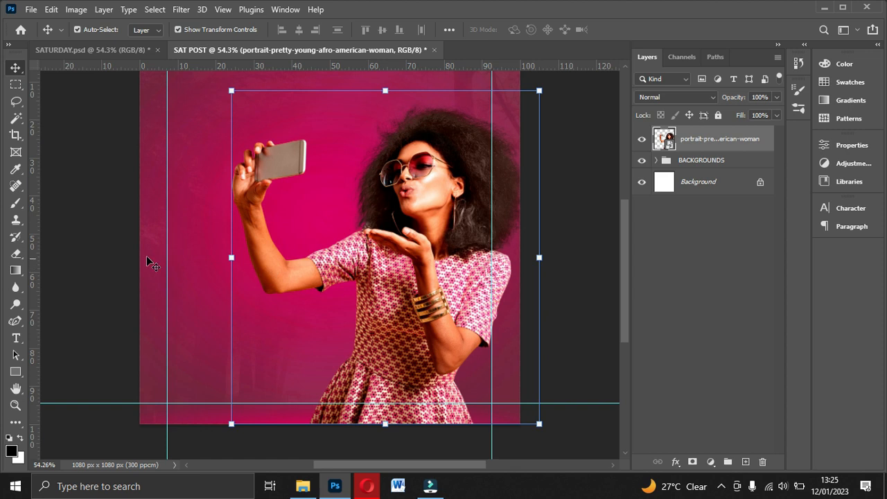
{"action": "left_click", "coordinate": [15, 374]}
{"action": "left_click", "coordinate": [83, 370]}
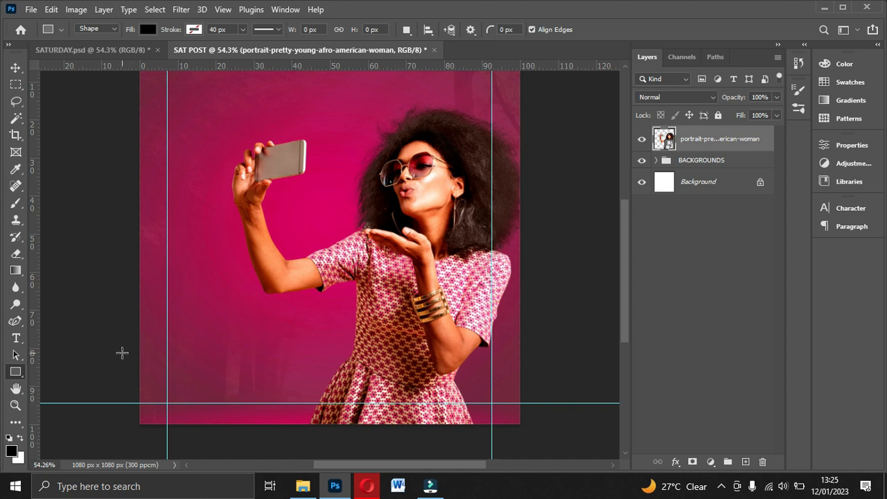
{"action": "left_click_drag", "start_coordinate": [128, 361], "coordinate": [525, 405]}
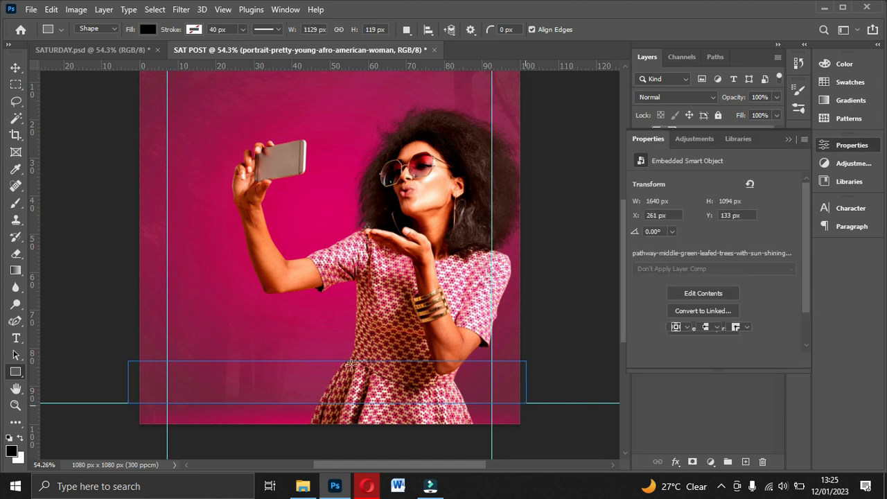
{"action": "left_click_drag", "start_coordinate": [326, 360], "coordinate": [326, 356]}
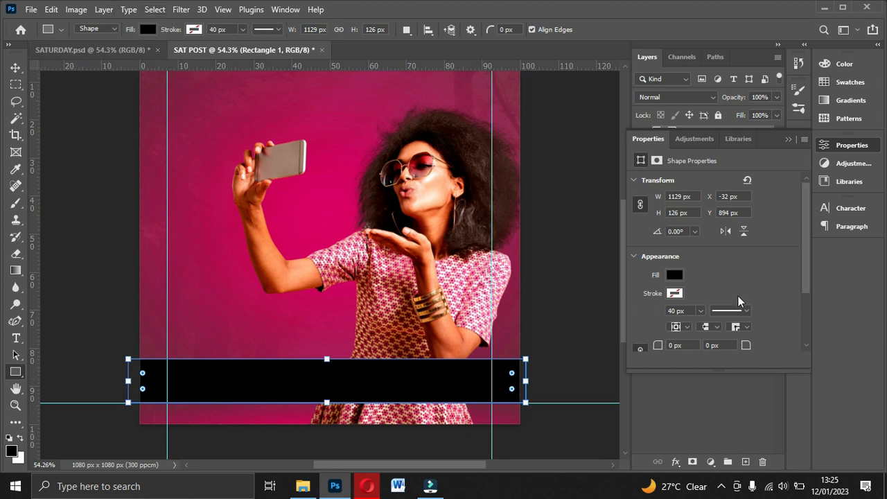
Step: Fill the rectangle with the recently used magenta #a9326a, without a stroke, and deselect it
{"action": "left_click", "coordinate": [147, 29]}
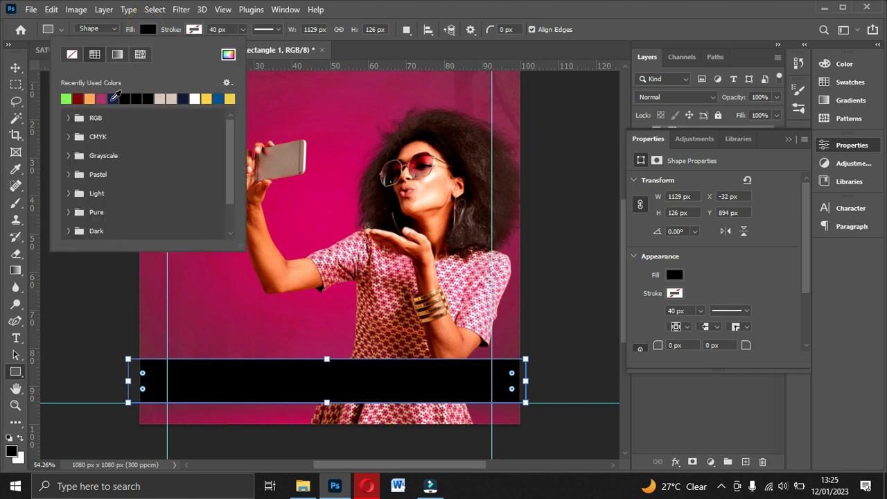
{"action": "left_click", "coordinate": [101, 98]}
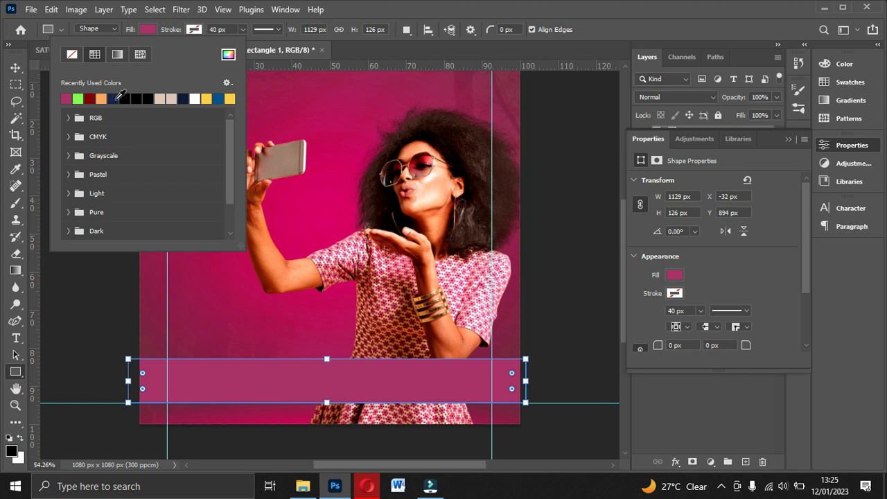
{"action": "left_click", "coordinate": [674, 275]}
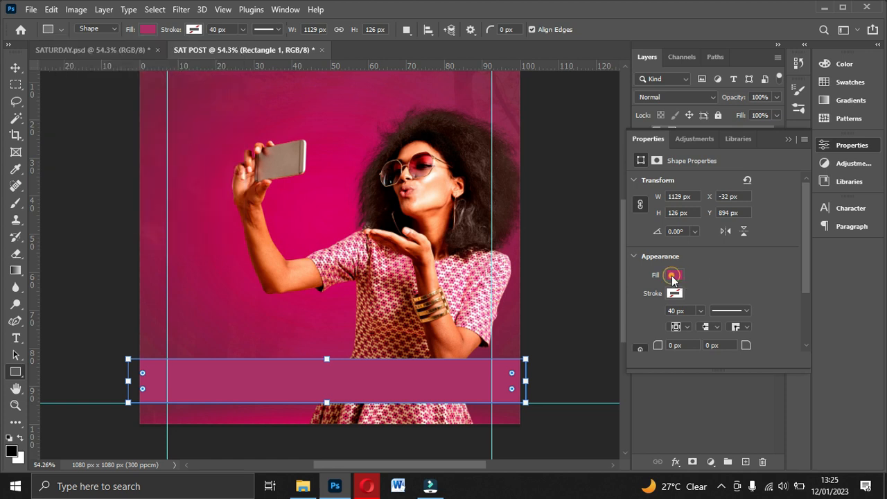
{"action": "left_click", "coordinate": [147, 29]}
{"action": "left_click", "coordinate": [148, 29]}
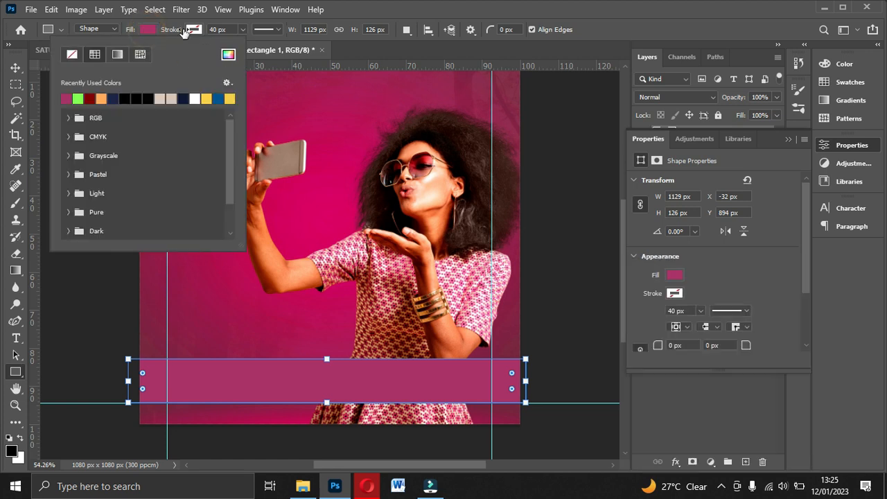
{"action": "left_click", "coordinate": [228, 56]}
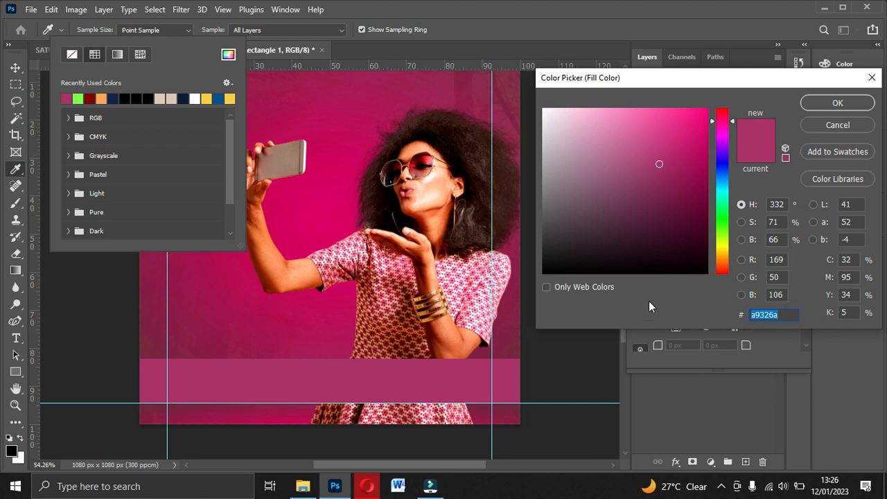
{"action": "left_click", "coordinate": [837, 104]}
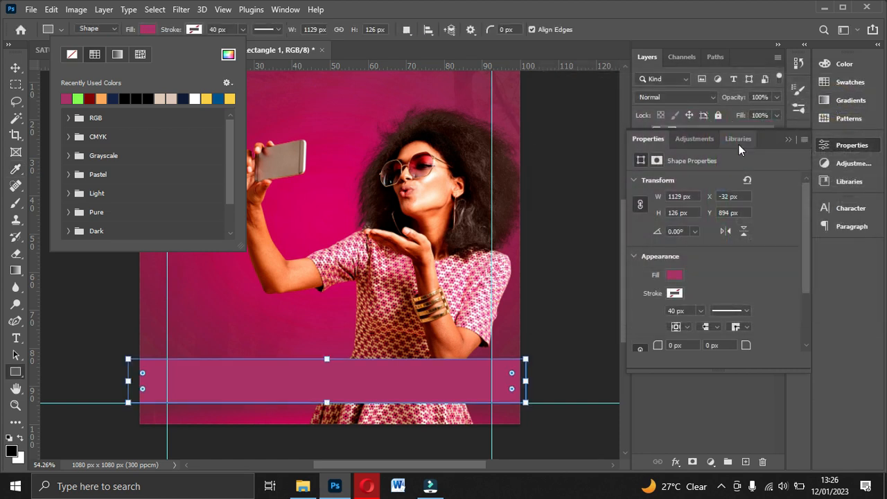
{"action": "left_click", "coordinate": [788, 140]}
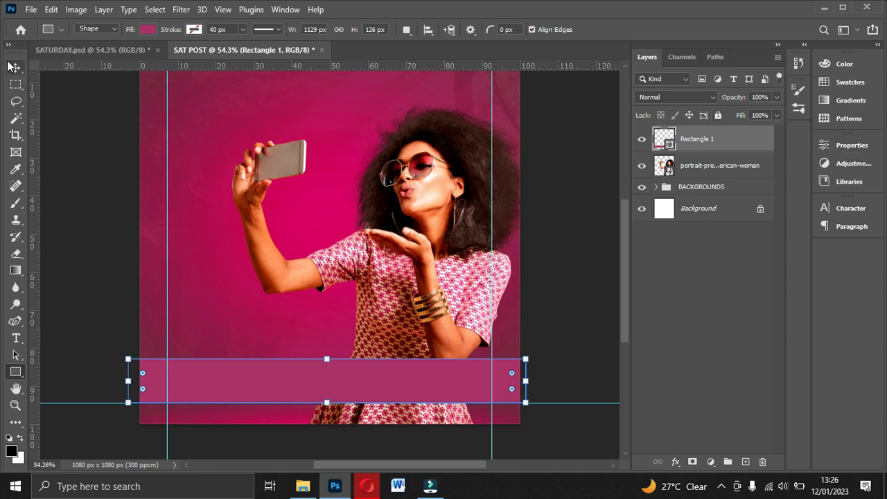
{"action": "left_click", "coordinate": [15, 67]}
{"action": "left_click", "coordinate": [720, 362]}
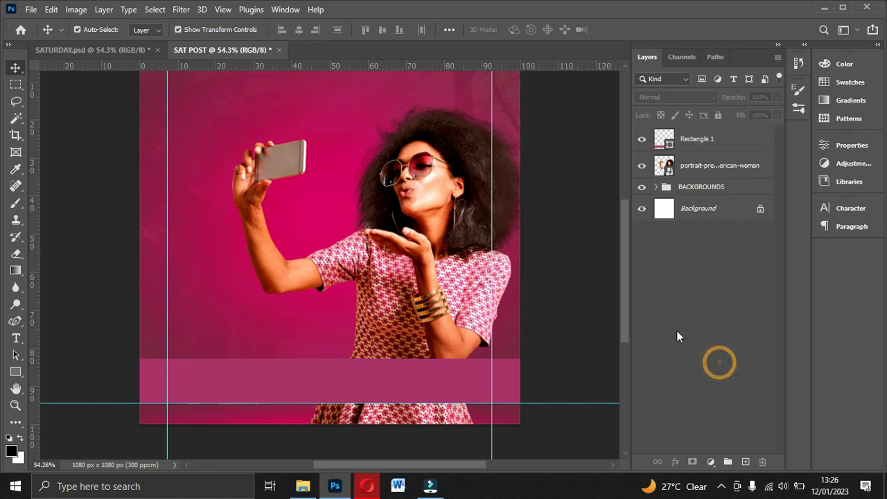
Step: Check the footer band in SATURDAY.psd and remove the lower horizontal guide from SAT POST
{"action": "left_click", "coordinate": [99, 49]}
{"action": "scroll", "coordinate": [354, 342], "scroll_direction": "down", "scroll_amount": 5}
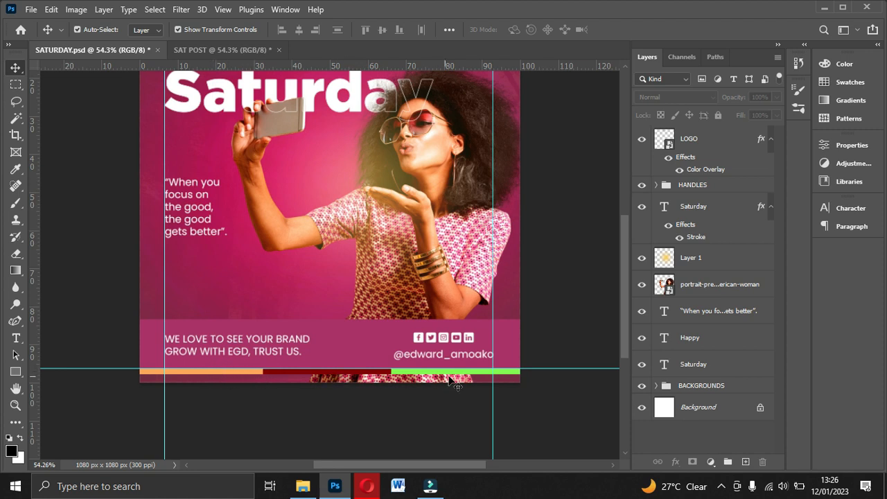
{"action": "left_click", "coordinate": [211, 47]}
{"action": "scroll", "coordinate": [453, 370], "scroll_direction": "down", "scroll_amount": 4}
{"action": "scroll", "coordinate": [415, 366], "scroll_direction": "down", "scroll_amount": 1}
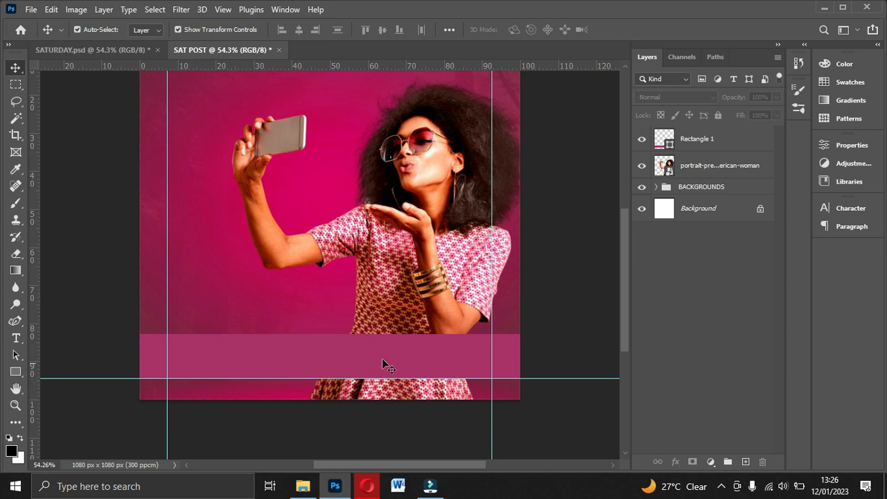
{"action": "left_click_drag", "start_coordinate": [387, 376], "coordinate": [406, 44]}
{"action": "scroll", "coordinate": [414, 319], "scroll_direction": "down", "scroll_amount": 1}
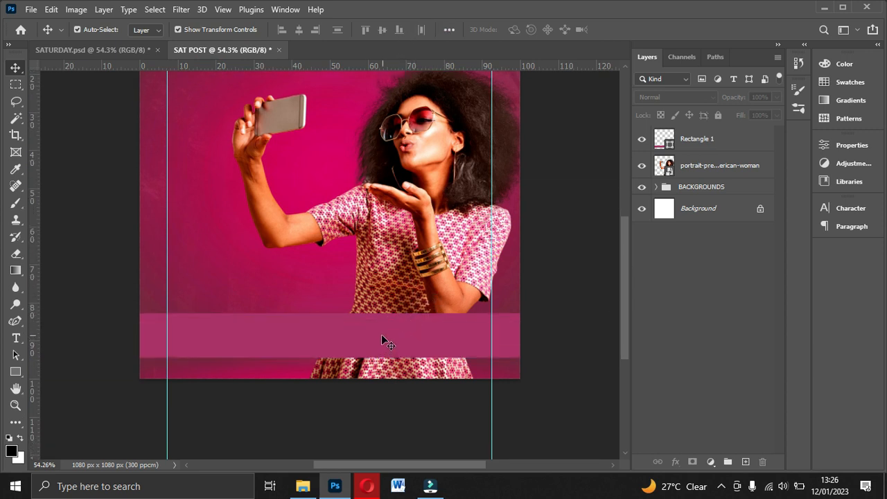
Step: Nudge the magenta footer rectangle slightly down, closer to the canvas's bottom edge
{"action": "left_click", "coordinate": [392, 339]}
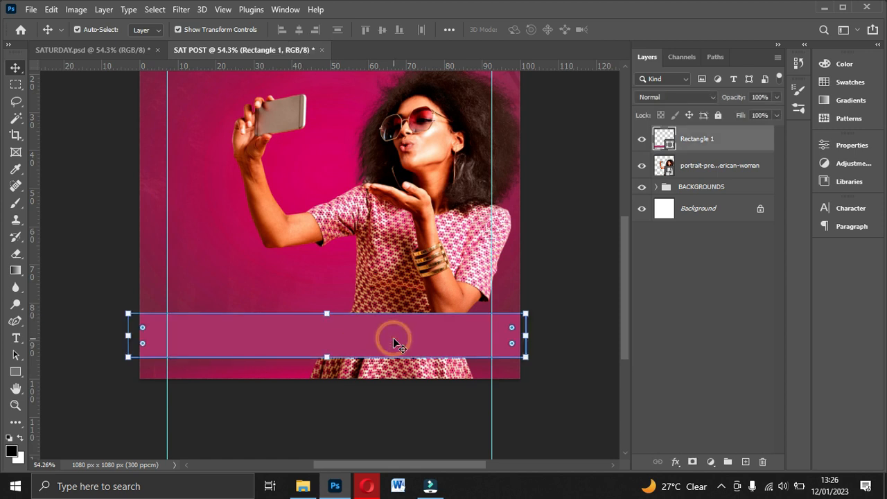
{"action": "key", "text": "Down"}
{"action": "key", "text": "Down"}
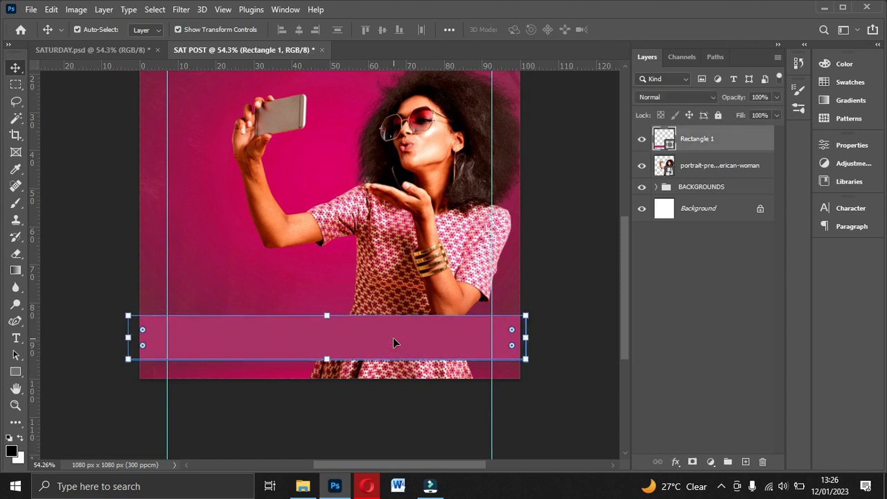
Step: Draw a thin rectangle about 388 × 11 px above the footer band from the canvas's left edge, layered directly over the BACKGROUNDS group
{"action": "left_click", "coordinate": [696, 187]}
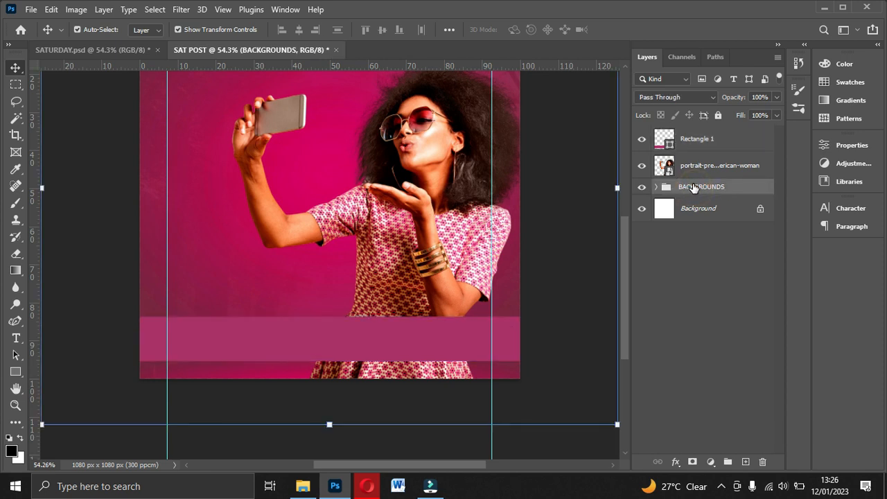
{"action": "left_click", "coordinate": [21, 371]}
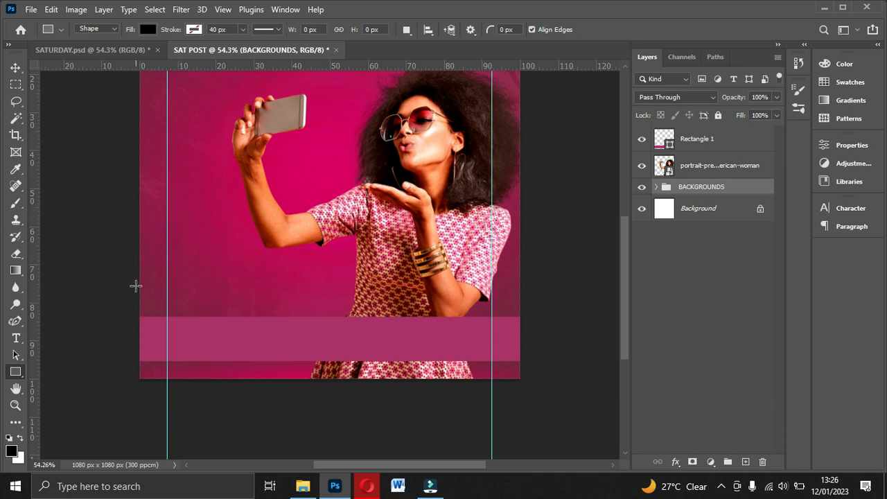
{"action": "left_click_drag", "start_coordinate": [134, 273], "coordinate": [269, 274]}
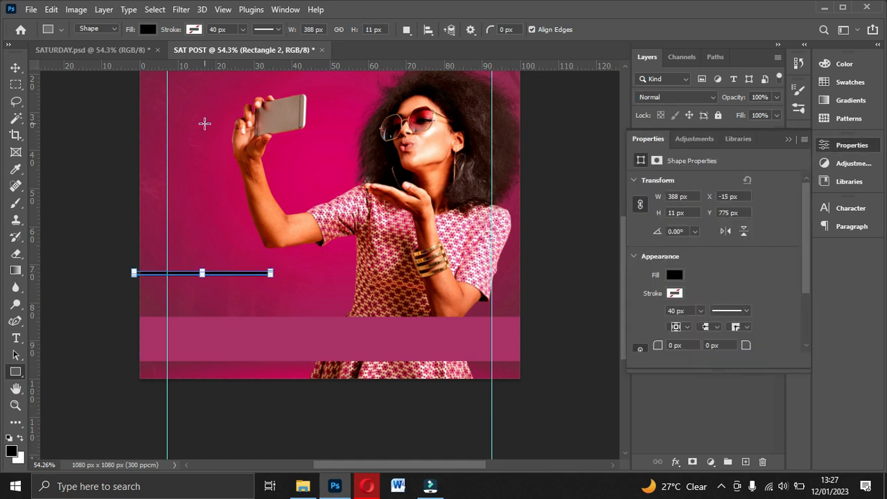
Step: Fill the thin rectangle with orange #FDA957
{"action": "left_click", "coordinate": [146, 29]}
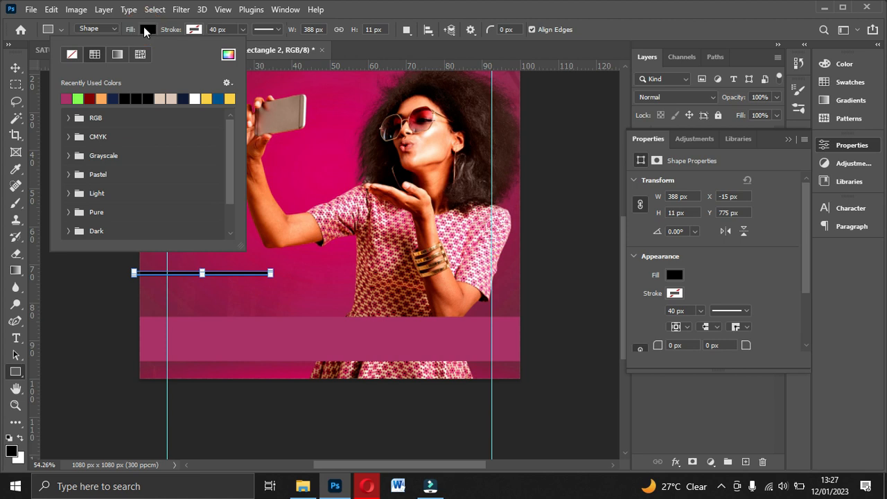
{"action": "left_click", "coordinate": [228, 56]}
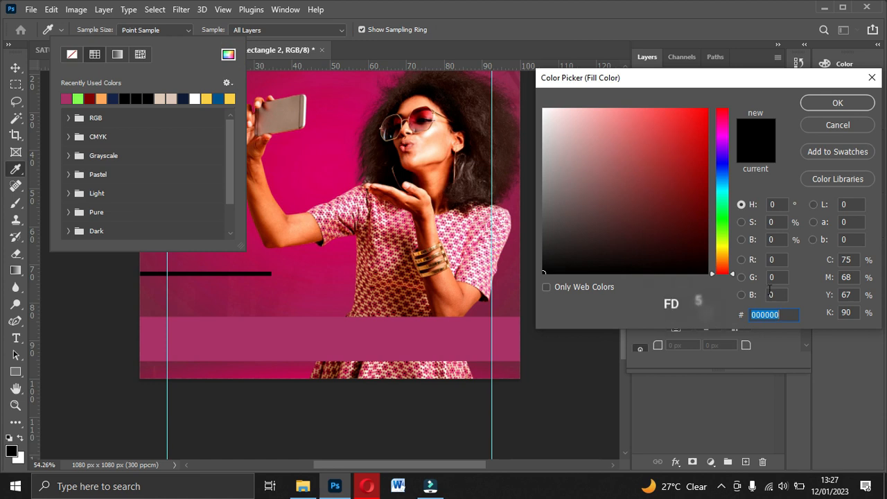
{"action": "type", "text": "FD"}
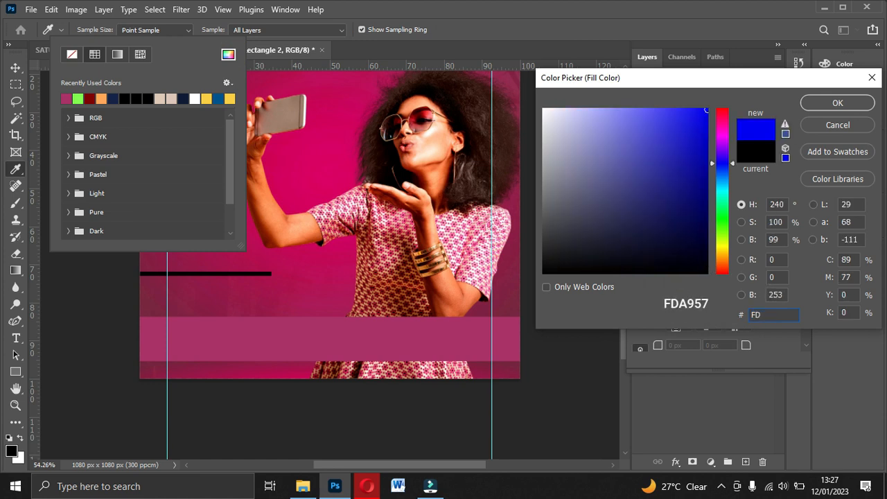
{"action": "type", "text": "A9"}
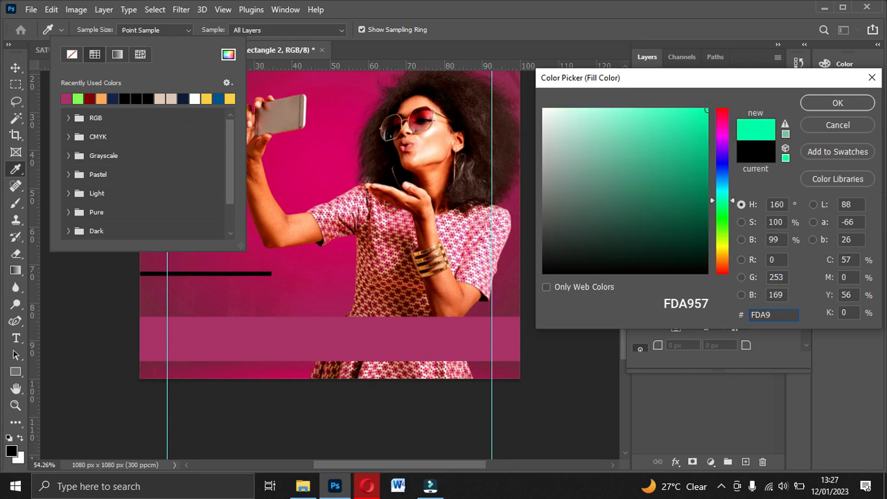
{"action": "type", "text": "57"}
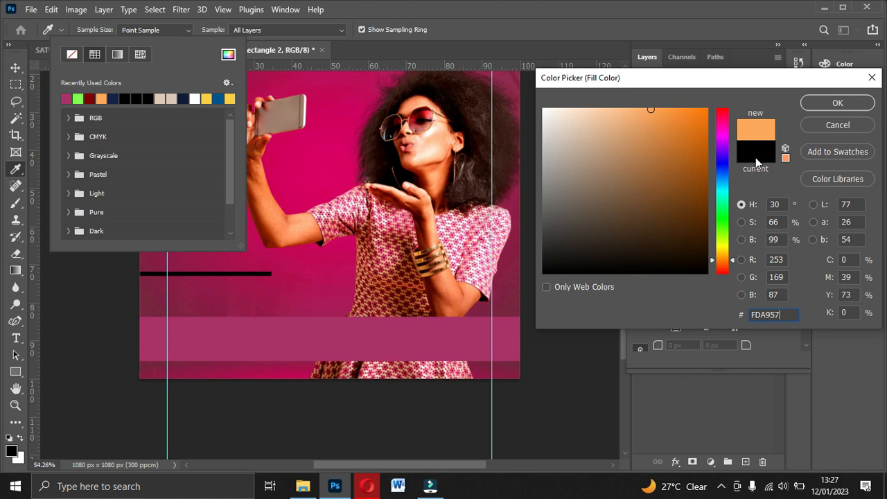
{"action": "left_click", "coordinate": [829, 102]}
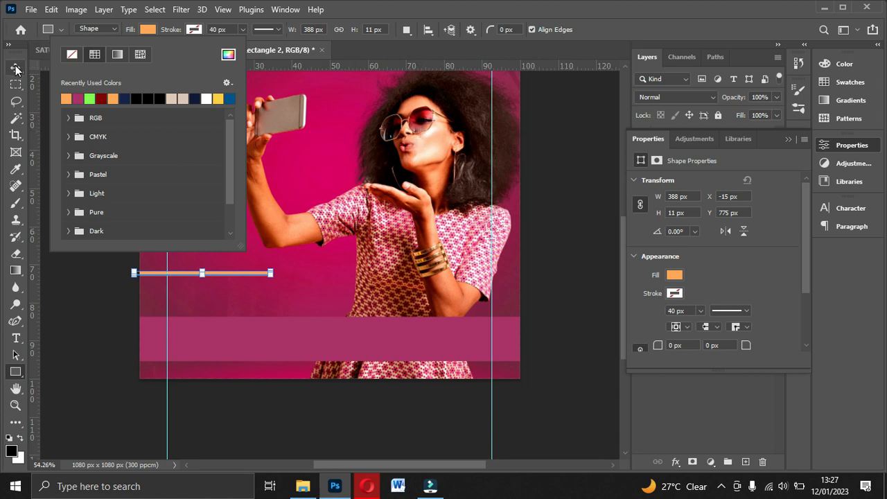
Step: Move the orange strip down to just below the magenta footer band, at the canvas's left edge
{"action": "left_click", "coordinate": [16, 68]}
{"action": "left_click_drag", "start_coordinate": [240, 275], "coordinate": [239, 359]}
{"action": "key", "text": "Down"}
{"action": "key", "text": "Down"}
{"action": "key", "text": "Down"}
{"action": "key", "text": "Down"}
{"action": "key", "text": "Down"}
{"action": "key", "text": "Down"}
{"action": "key", "text": "Down"}
{"action": "key", "text": "Down"}
{"action": "key", "text": "Down"}
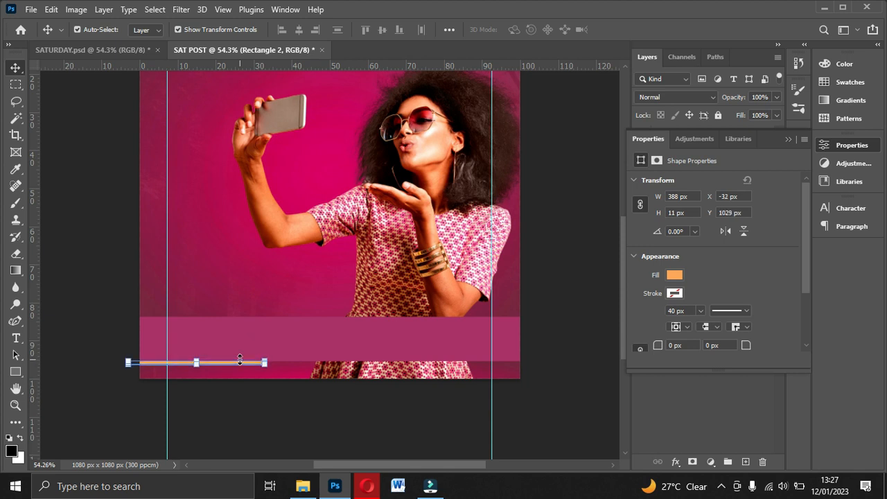
{"action": "key", "text": "Down"}
{"action": "key", "text": "Down"}
{"action": "key", "text": "Down"}
{"action": "key", "text": "Down"}
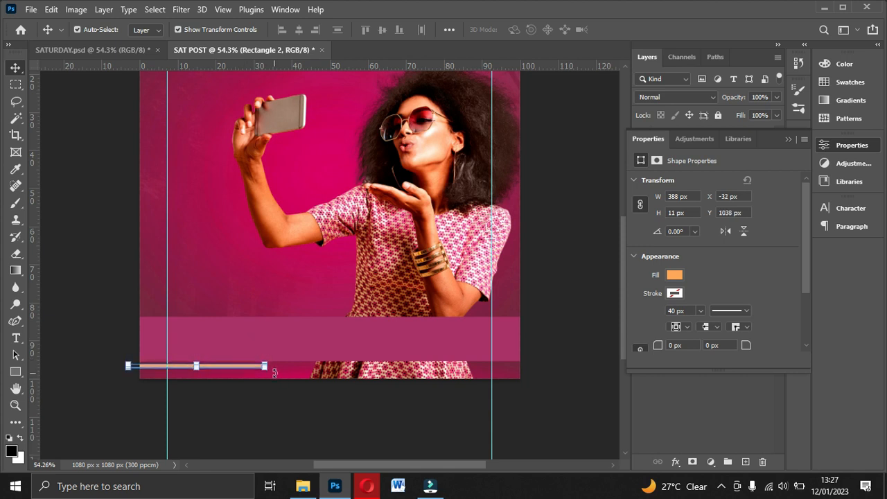
Step: Stretch the magenta footer rectangle downward to a height of 137 px so it meets the orange strip, and deselect it
{"action": "left_click", "coordinate": [346, 343]}
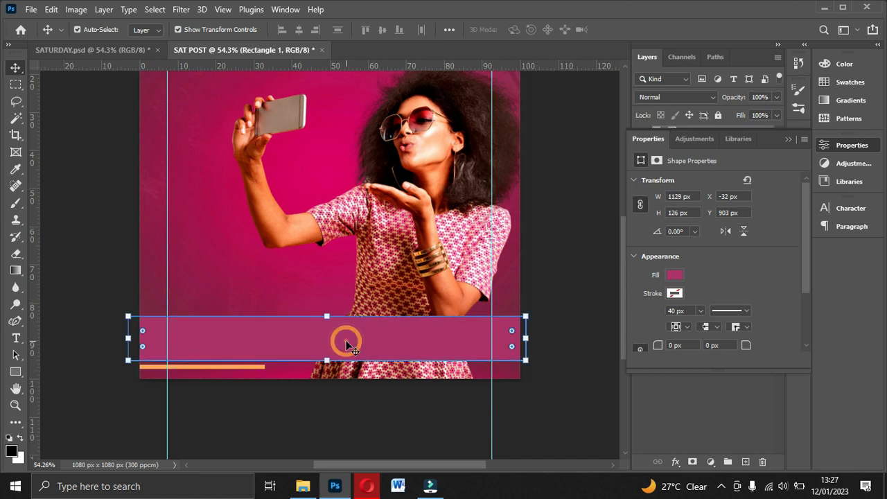
{"action": "left_click", "coordinate": [14, 370]}
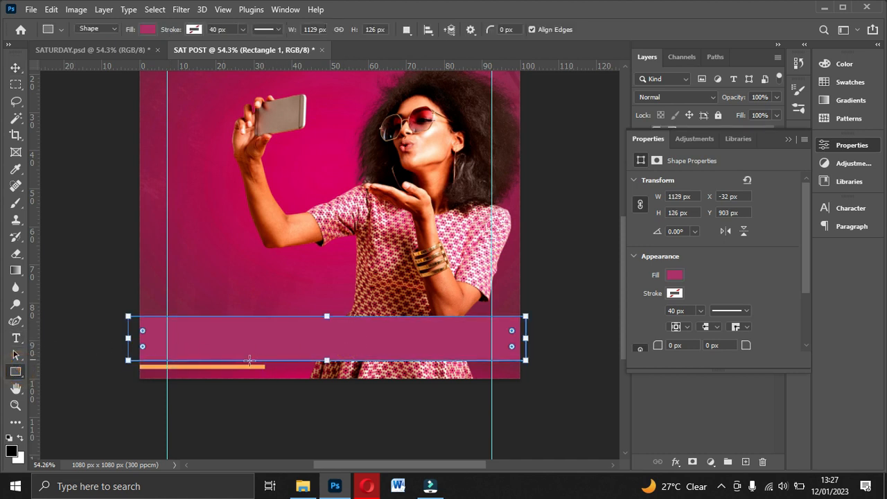
{"action": "left_click_drag", "start_coordinate": [326, 359], "coordinate": [326, 364]}
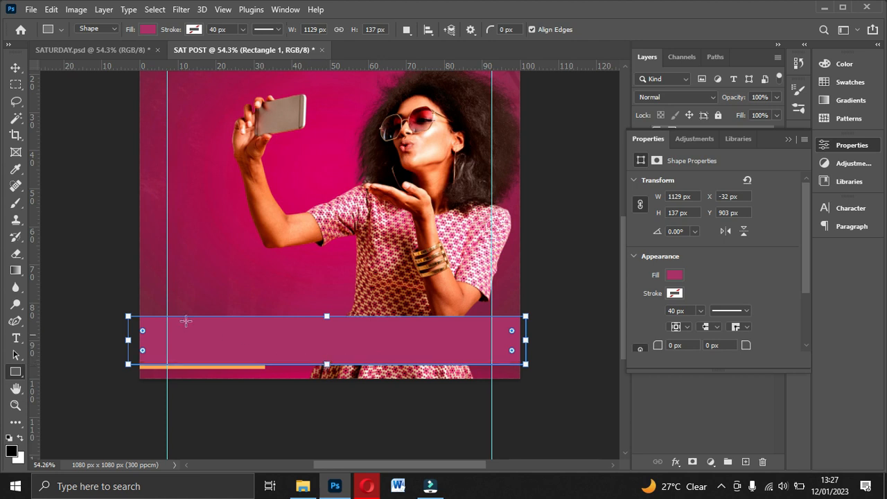
{"action": "left_click", "coordinate": [14, 67]}
{"action": "left_click", "coordinate": [365, 445]}
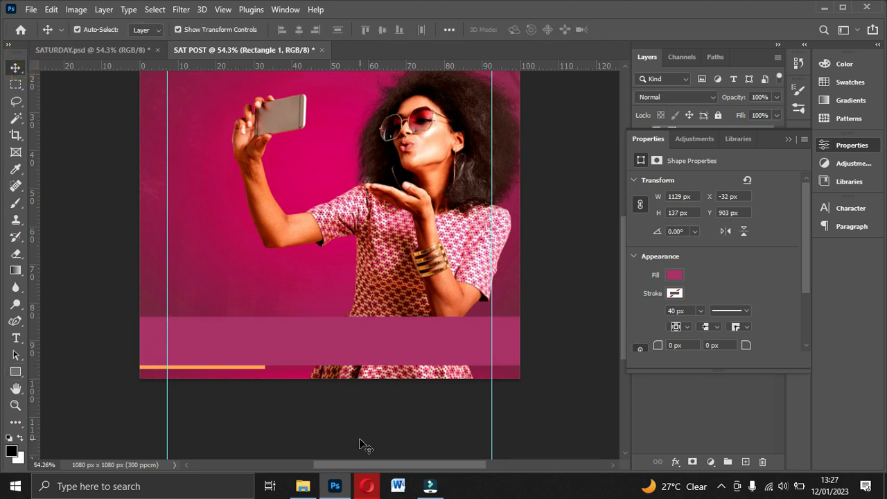
Step: Duplicate the orange strip and nudge the copy slightly to the right
{"action": "left_click", "coordinate": [242, 368]}
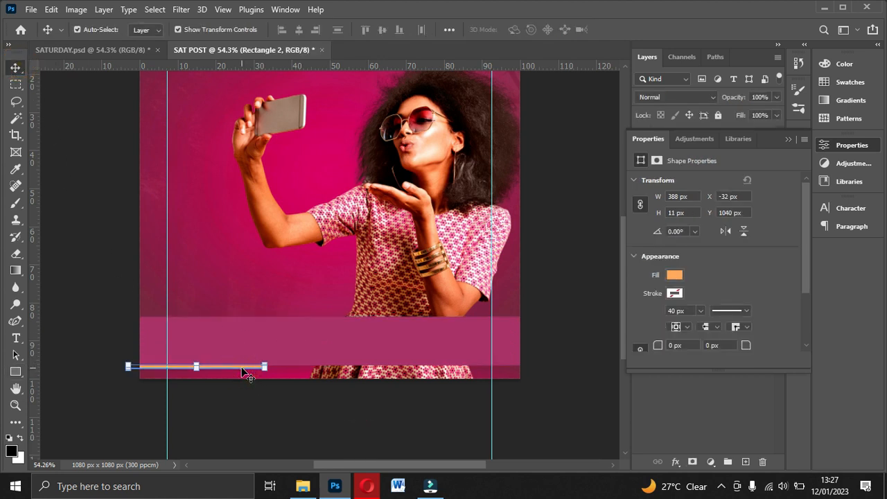
{"action": "key", "text": "Right"}
{"action": "left_click", "coordinate": [788, 140]}
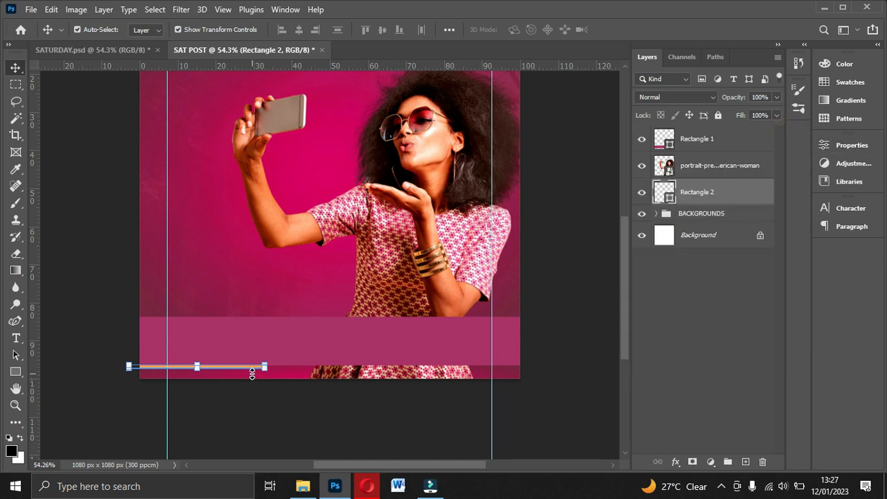
{"action": "left_click", "coordinate": [266, 369], "text": "alt"}
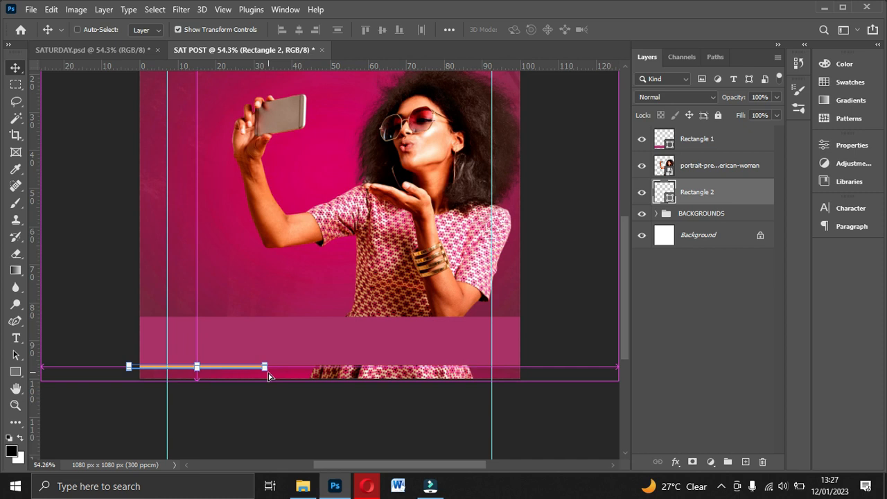
{"action": "key", "text": "Right"}
{"action": "key", "text": "Right"}
{"action": "key", "text": "Right"}
{"action": "key", "text": "Right"}
{"action": "key", "text": "Right"}
{"action": "key", "text": "Right"}
{"action": "key", "text": "Right"}
{"action": "key", "text": "Right"}
{"action": "key", "text": "Right"}
{"action": "key", "text": "Right"}
{"action": "key", "text": "Right"}
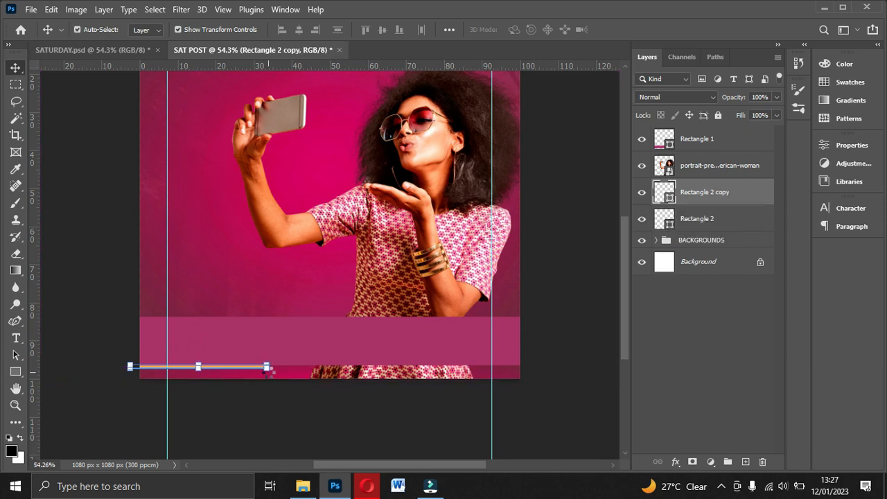
{"action": "key", "text": "Right"}
{"action": "key", "text": "Right"}
{"action": "key", "text": "Right"}
{"action": "key", "text": "Right"}
{"action": "key", "text": "Right"}
{"action": "key", "text": "Right"}
{"action": "key", "text": "Right"}
{"action": "key", "text": "Right"}
{"action": "key", "text": "Right"}
Step: Change the copied strip's fill colour to dark red #7F0303
{"action": "double_click", "coordinate": [660, 192]}
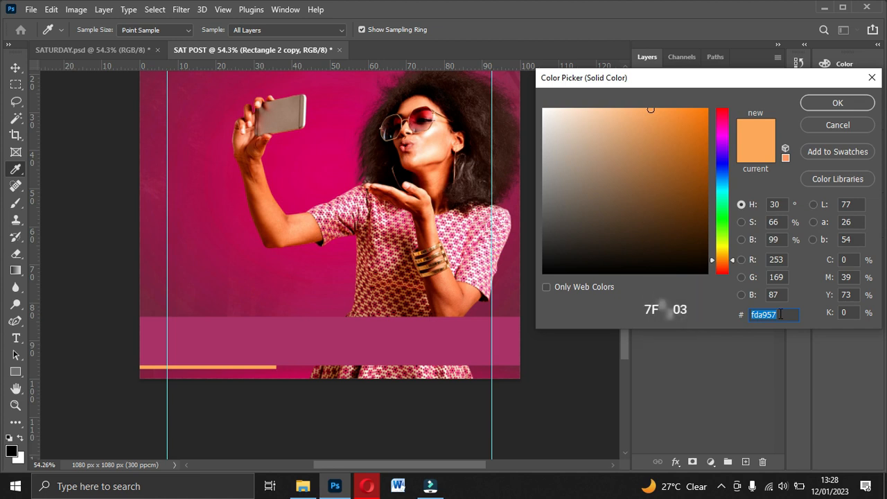
{"action": "type", "text": "7F"}
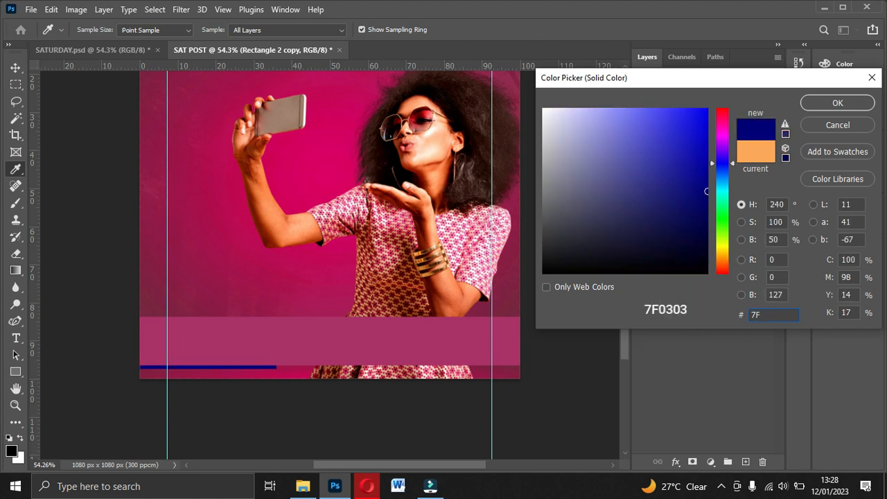
{"action": "type", "text": "030"}
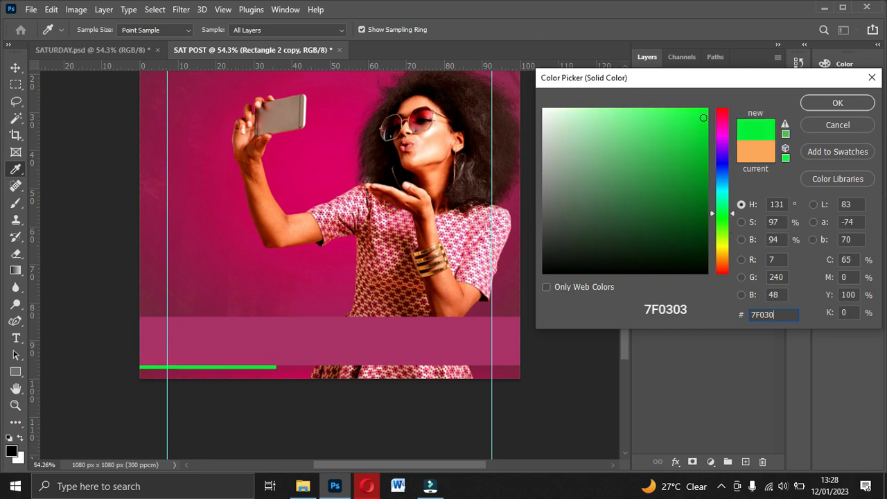
{"action": "type", "text": "3"}
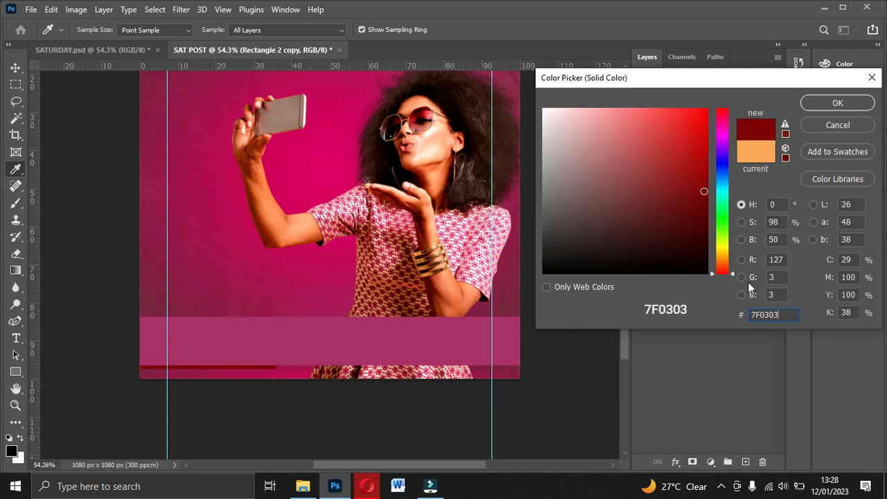
{"action": "left_click", "coordinate": [830, 104]}
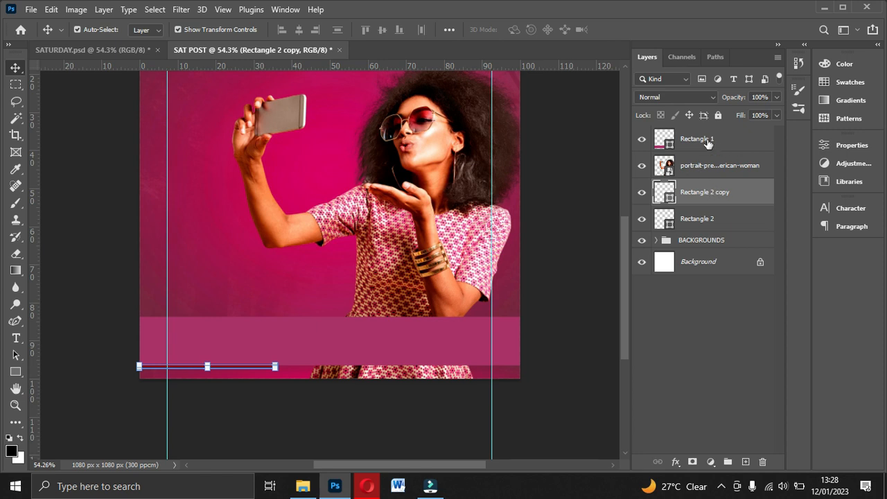
Step: Place the dark red strip's layer beneath the orange strip and slide it right to continue from the orange strip's end
{"action": "left_click_drag", "start_coordinate": [705, 200], "coordinate": [702, 227]}
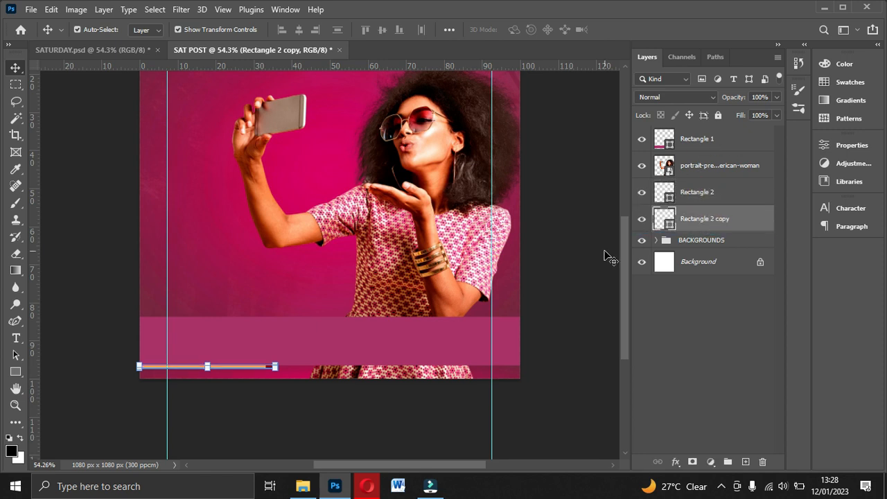
{"action": "key", "text": "shift+Right"}
{"action": "left_click_drag", "start_coordinate": [275, 371], "coordinate": [387, 372]}
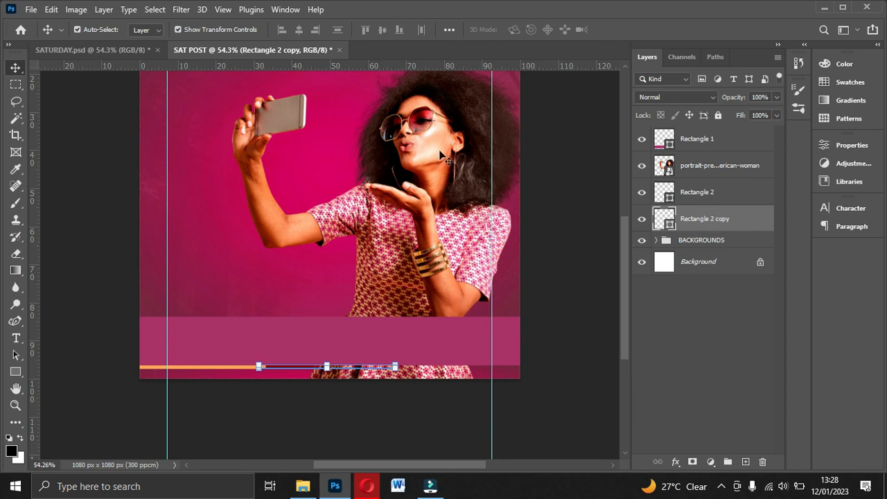
Step: Move both strip layers above the woman's portrait, keeping them beneath the magenta footer rectangle
{"action": "left_click", "coordinate": [698, 194], "text": "ctrl"}
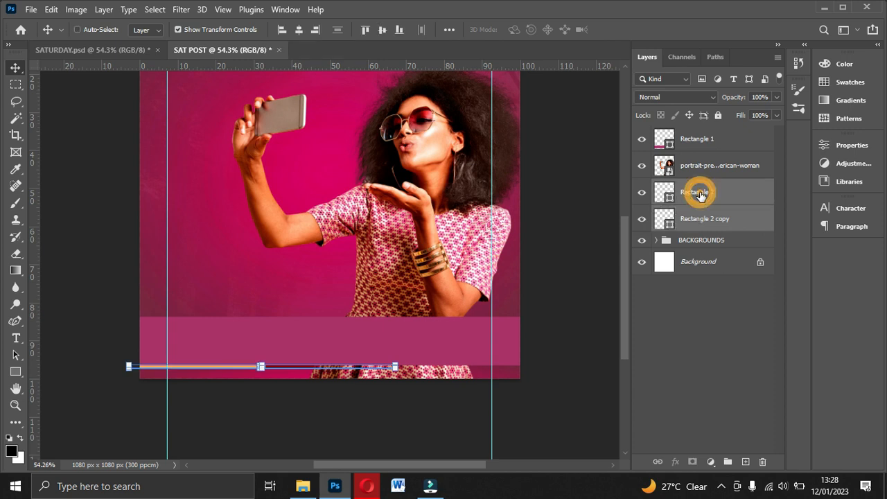
{"action": "left_click_drag", "start_coordinate": [696, 222], "coordinate": [701, 162]}
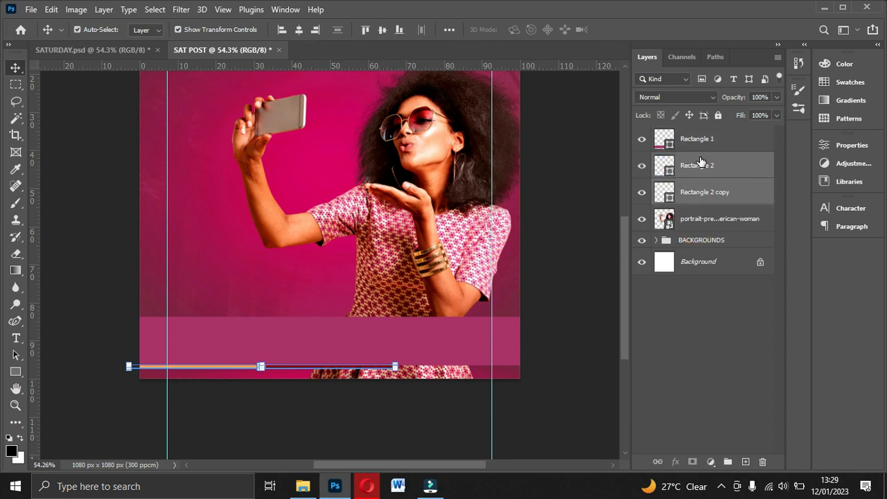
{"action": "left_click", "coordinate": [712, 141]}
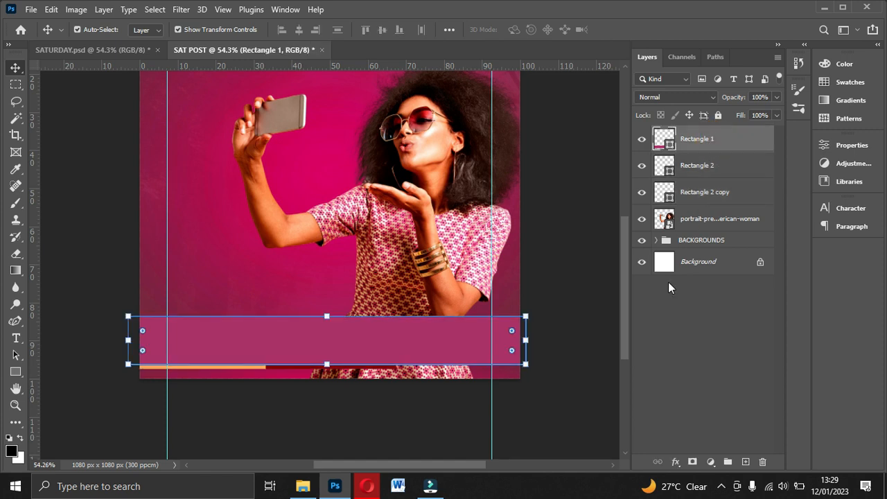
{"action": "left_click", "coordinate": [703, 170]}
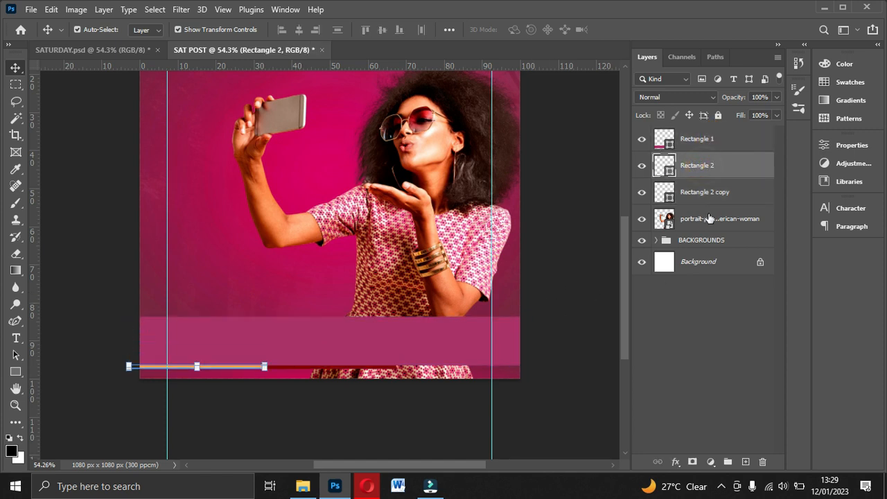
Step: Duplicate the dark red strip and nudge the copy to the right
{"action": "left_click", "coordinate": [711, 195]}
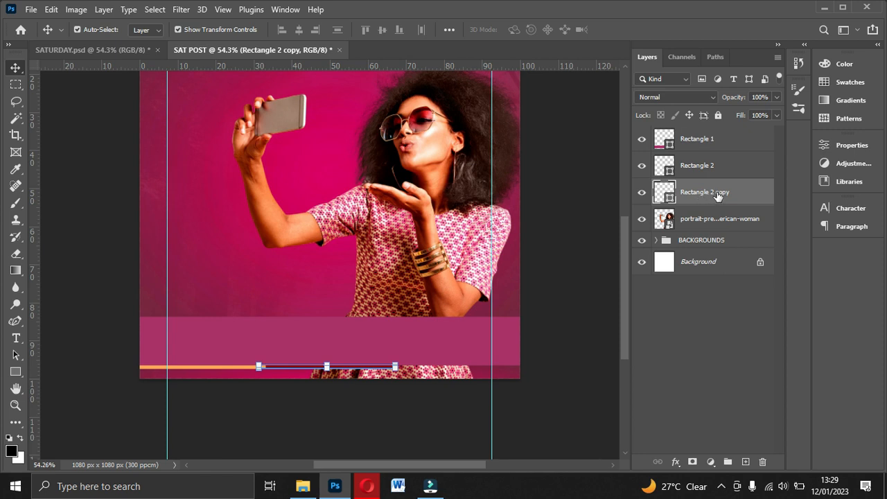
{"action": "key", "text": "ctrl+plus"}
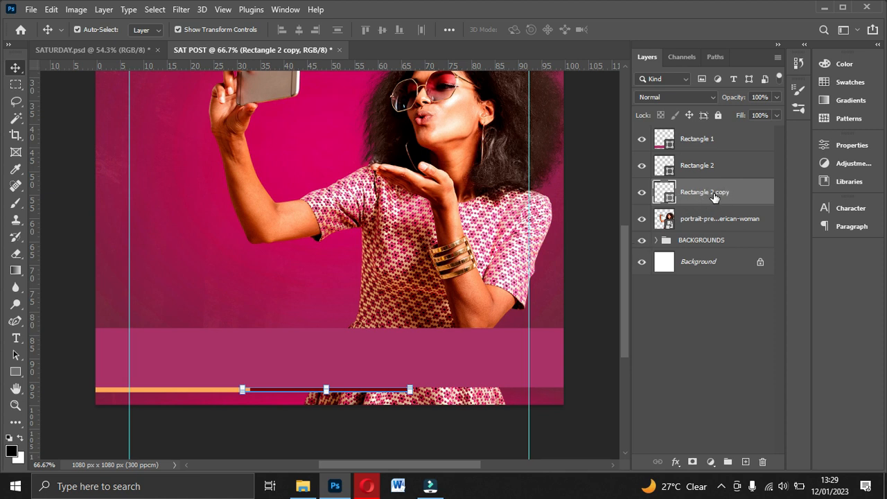
{"action": "key", "text": "ctrl+j"}
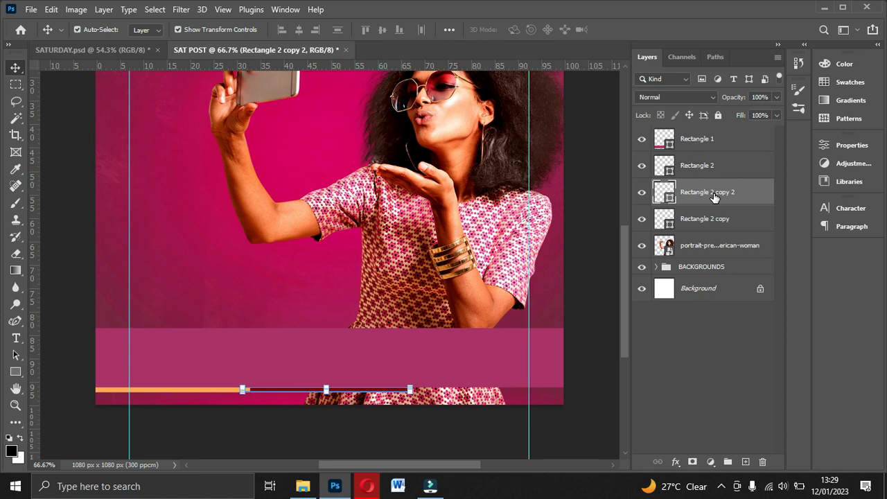
{"action": "key", "text": "Right"}
{"action": "key", "text": "Right"}
{"action": "key", "text": "Right"}
{"action": "key", "text": "Right"}
{"action": "key", "text": "Right"}
{"action": "key", "text": "Right"}
{"action": "key", "text": "Right"}
{"action": "key", "text": "Right"}
{"action": "key", "text": "Right"}
{"action": "key", "text": "Right"}
{"action": "key", "text": "Right"}
{"action": "key", "text": "Right"}
{"action": "key", "text": "Right"}
{"action": "key", "text": "Right"}
{"action": "key", "text": "Right"}
{"action": "key", "text": "Right"}
{"action": "key", "text": "Right"}
{"action": "key", "text": "Right"}
{"action": "key", "text": "Right"}
{"action": "key", "text": "Right"}
{"action": "key", "text": "Right"}
{"action": "key", "text": "Right"}
{"action": "key", "text": "Right"}
{"action": "key", "text": "Right"}
{"action": "key", "text": "Right"}
{"action": "key", "text": "Right"}
{"action": "key", "text": "Right"}
{"action": "key", "text": "Right"}
{"action": "key", "text": "Right"}
{"action": "key", "text": "Right"}
{"action": "key", "text": "Right"}
{"action": "key", "text": "Right"}
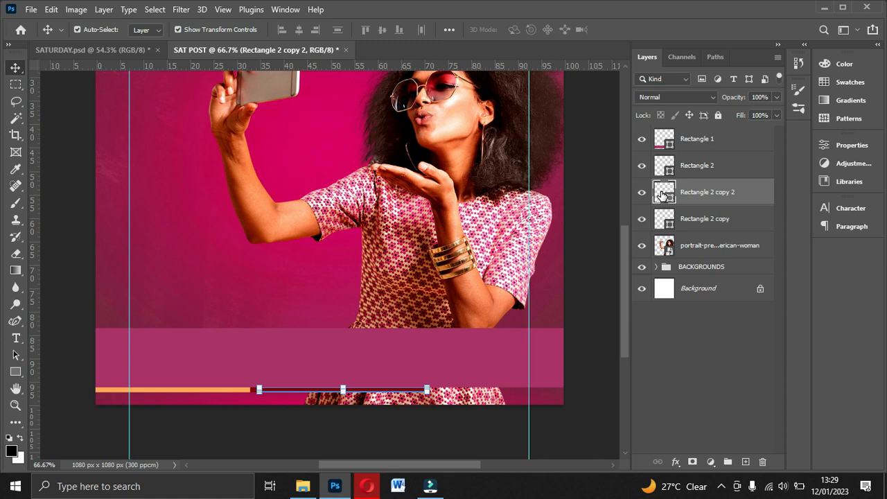
Step: Change the newest strip copy's fill colour to bright green #84F949
{"action": "double_click", "coordinate": [661, 194]}
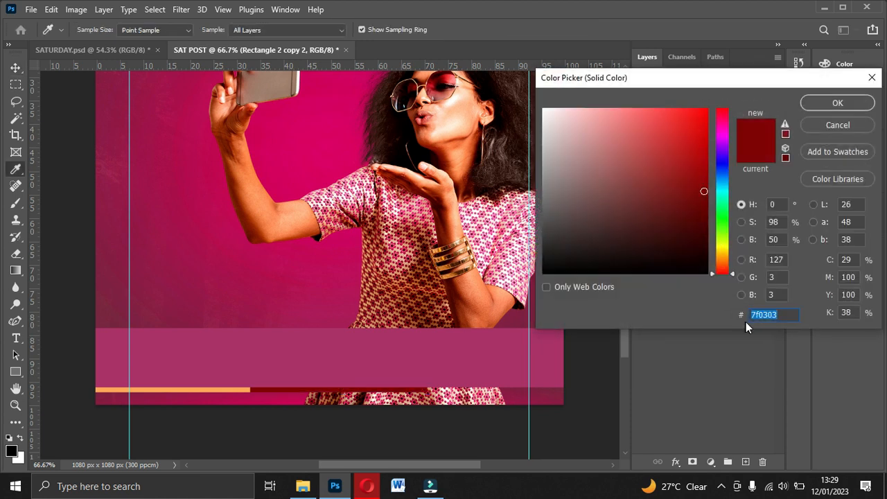
{"action": "type", "text": "84F949"}
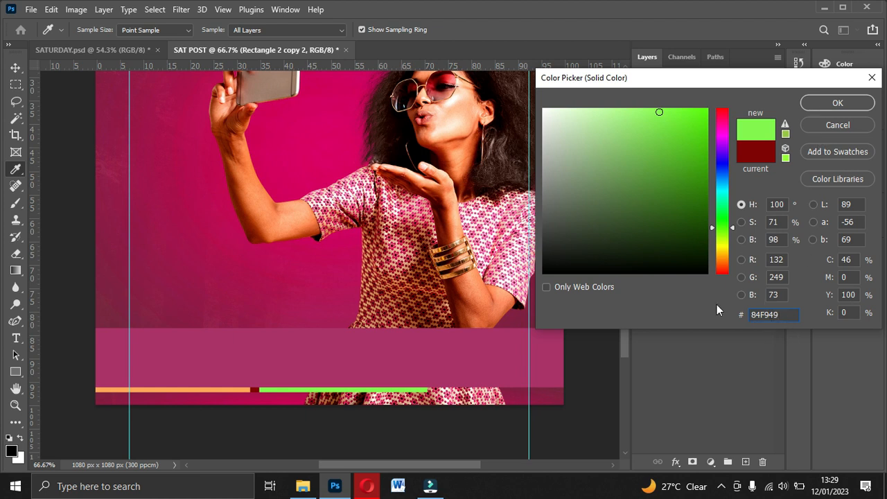
{"action": "left_click", "coordinate": [829, 103]}
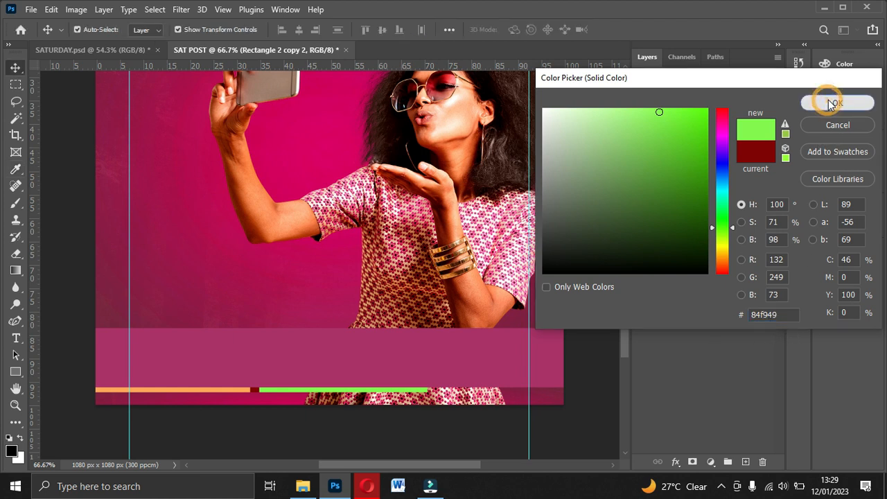
Step: Slide the green strip right to the canvas edge and place its layer beneath the dark red strip's layer
{"action": "left_click_drag", "start_coordinate": [419, 392], "coordinate": [557, 391]}
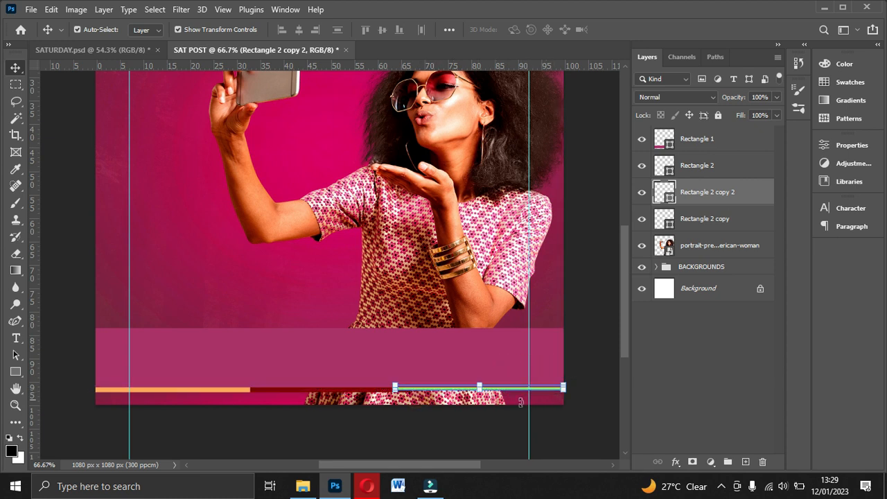
{"action": "left_click", "coordinate": [352, 457]}
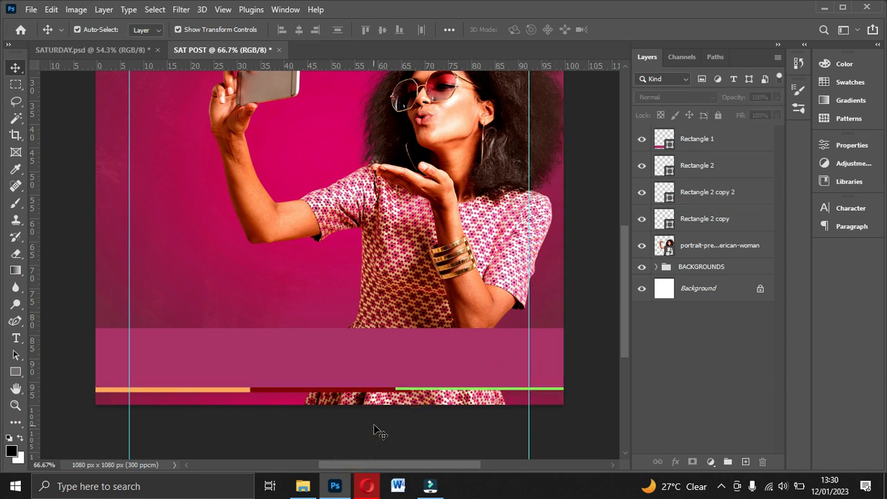
{"action": "left_click", "coordinate": [705, 166]}
{"action": "left_click", "coordinate": [707, 193]}
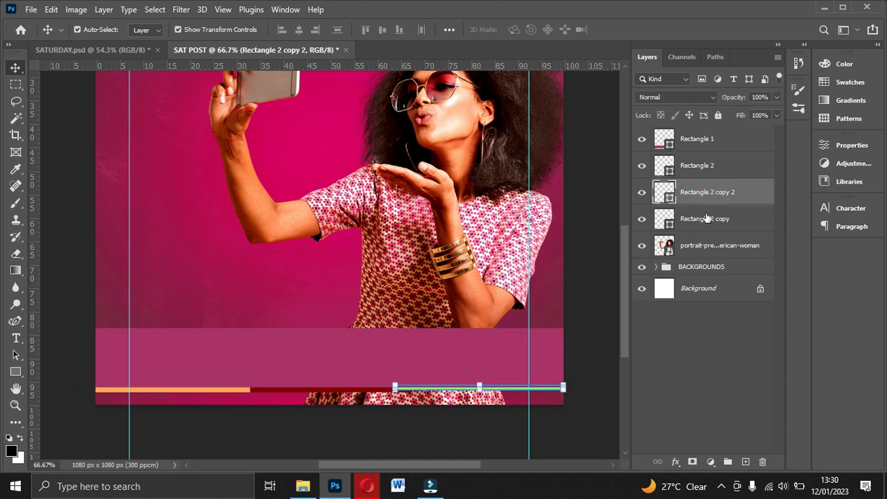
{"action": "left_click_drag", "start_coordinate": [712, 197], "coordinate": [713, 233]}
{"action": "left_click", "coordinate": [504, 443]}
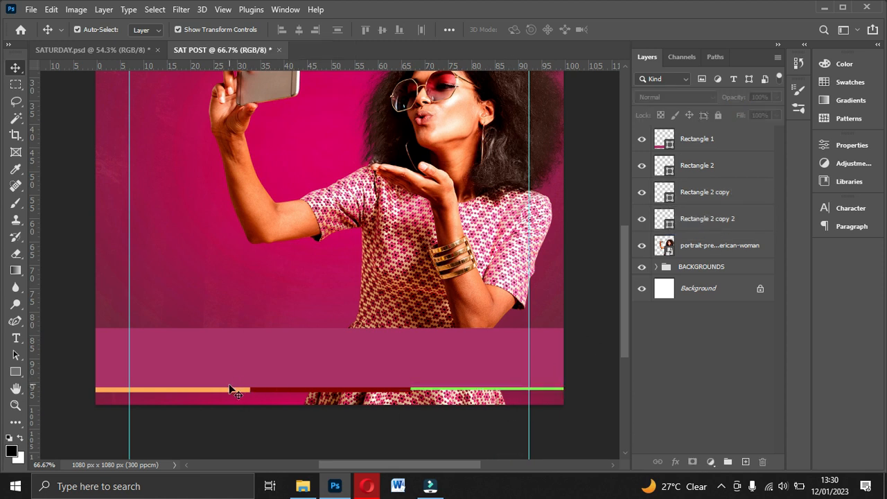
Step: Align the orange, dark red and green strips on their vertical centres
{"action": "left_click", "coordinate": [712, 198]}
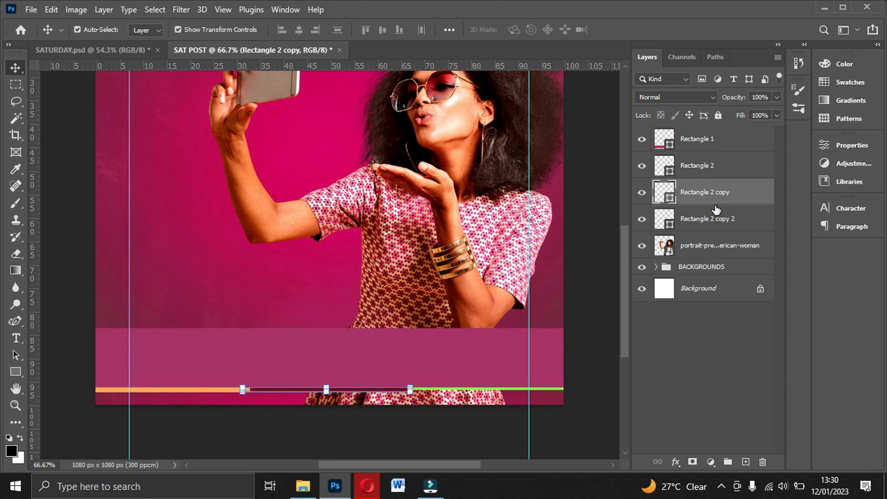
{"action": "left_click", "coordinate": [709, 222], "text": "shift"}
{"action": "left_click", "coordinate": [697, 170], "text": "shift"}
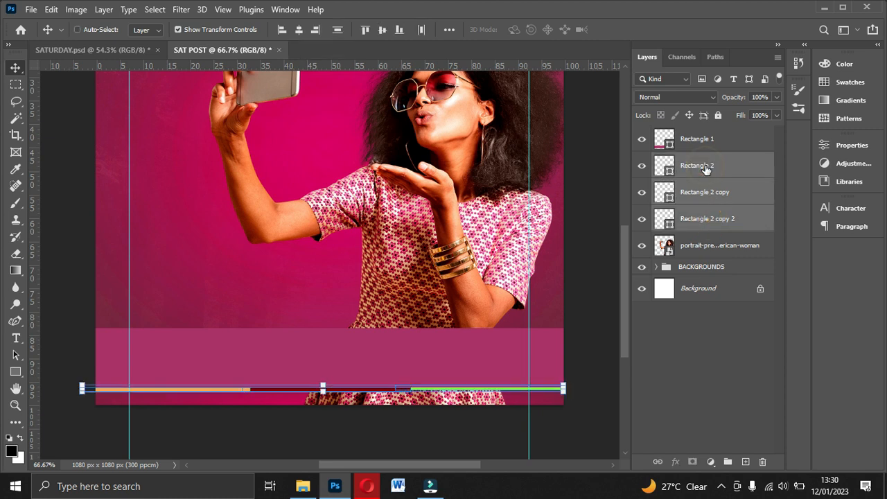
{"action": "left_click", "coordinate": [383, 31]}
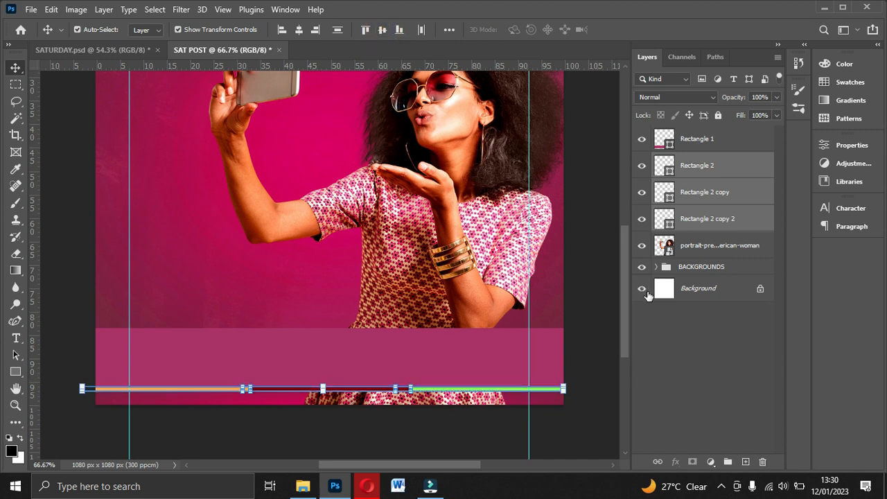
{"action": "left_click", "coordinate": [583, 358]}
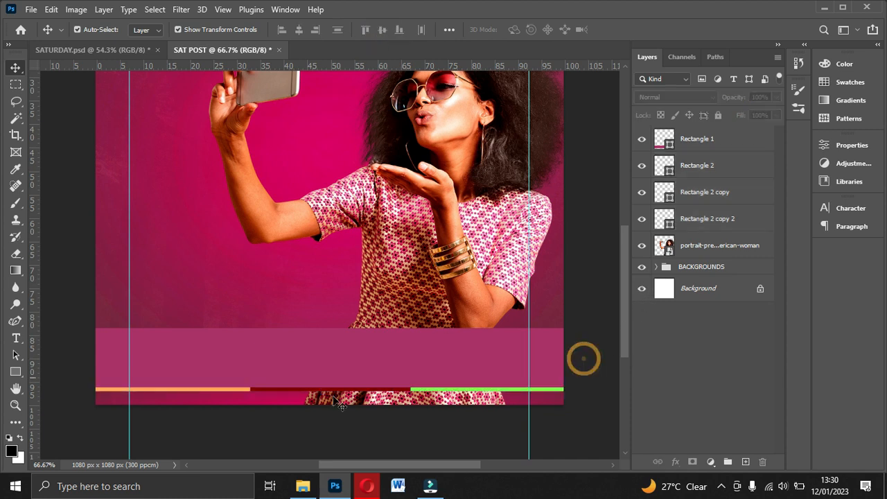
Step: Shift the orange strip slightly to the right to even out the visible colour segments
{"action": "left_click", "coordinate": [220, 388]}
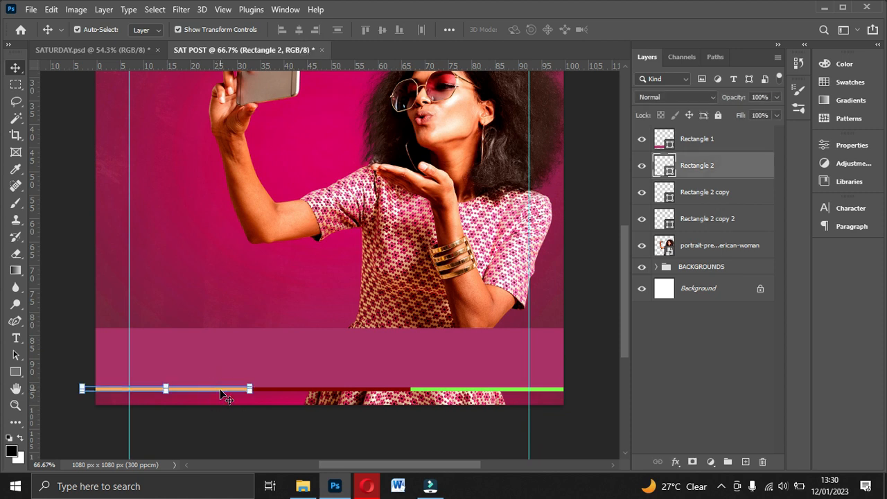
{"action": "left_click_drag", "start_coordinate": [220, 390], "coordinate": [224, 390]}
{"action": "left_click", "coordinate": [358, 417]}
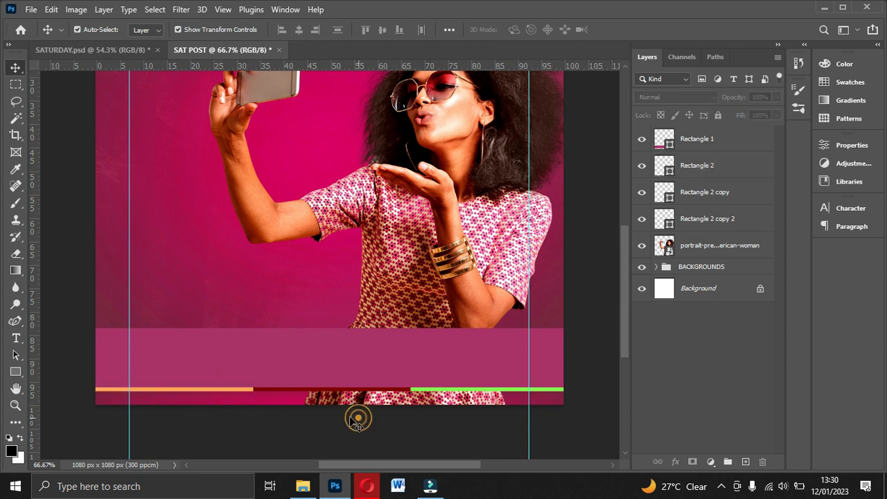
Step: Nudge all three coloured strips together slightly right and down, away from the footer rectangle
{"action": "left_click", "coordinate": [497, 401]}
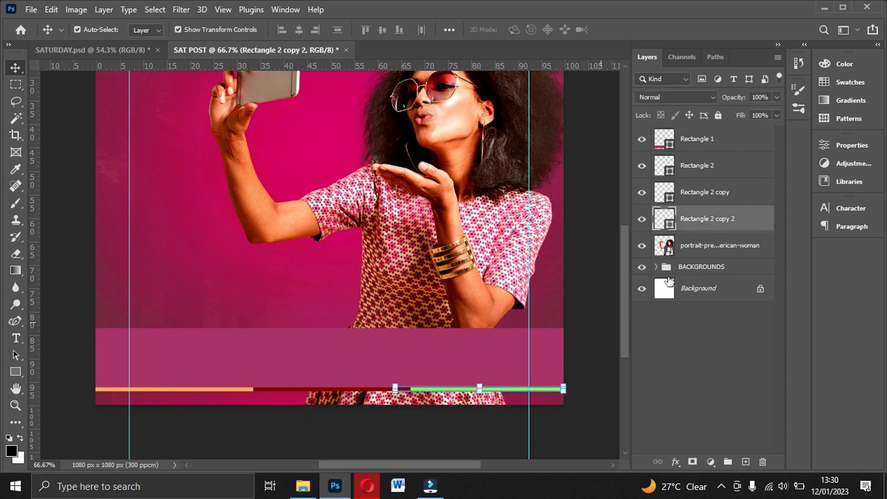
{"action": "left_click", "coordinate": [709, 194], "text": "ctrl"}
{"action": "left_click", "coordinate": [707, 166], "text": "ctrl"}
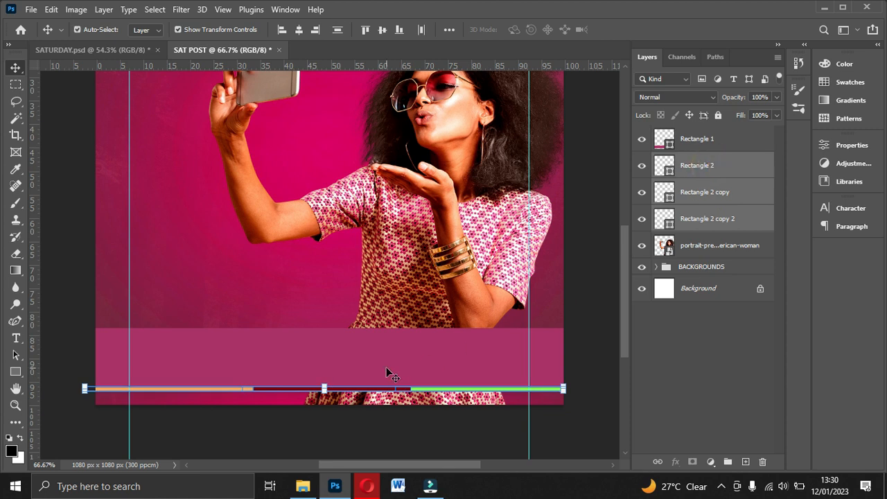
{"action": "key", "text": "Right"}
{"action": "key", "text": "Right"}
{"action": "key", "text": "Down"}
{"action": "key", "text": "Down"}
{"action": "key", "text": "Down"}
{"action": "key", "text": "Down"}
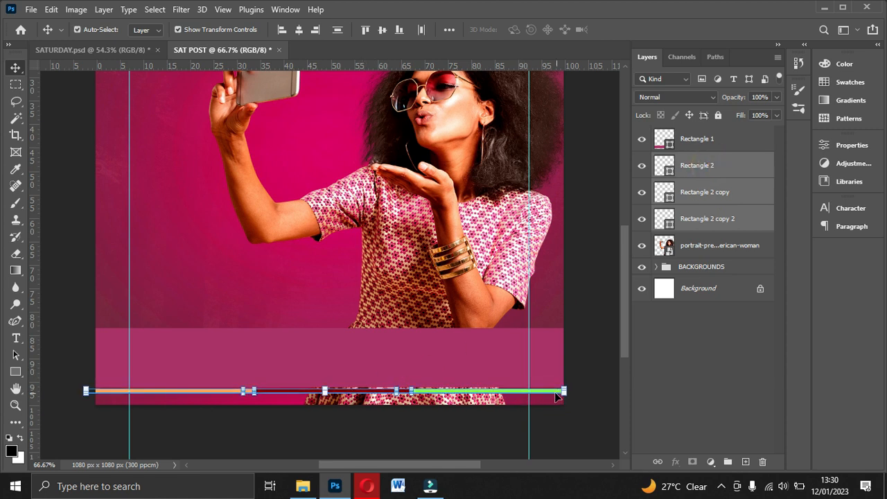
{"action": "left_click", "coordinate": [583, 355]}
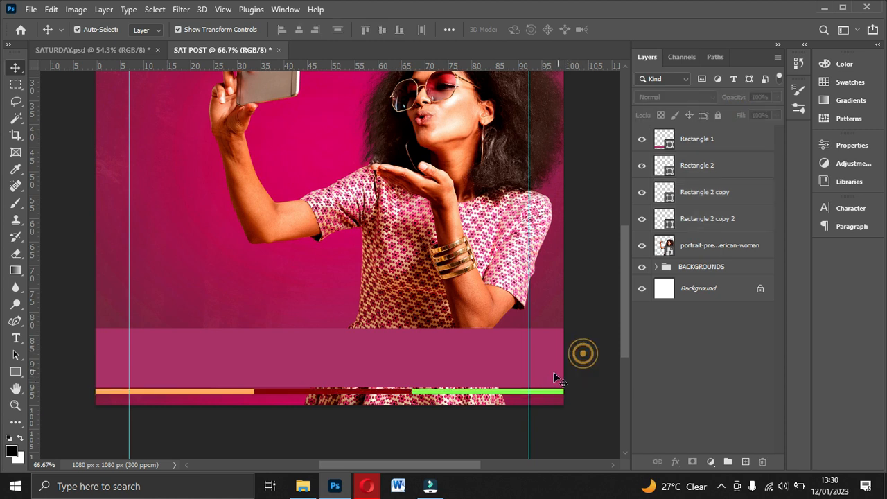
Step: Nudge the magenta footer rectangle down until its lower edge meets the top of the coloured strips
{"action": "left_click", "coordinate": [469, 367]}
{"action": "key", "text": "Down"}
{"action": "key", "text": "Down"}
{"action": "key", "text": "Down"}
{"action": "key", "text": "Down"}
{"action": "key", "text": "Down"}
{"action": "key", "text": "Down"}
{"action": "key", "text": "Down"}
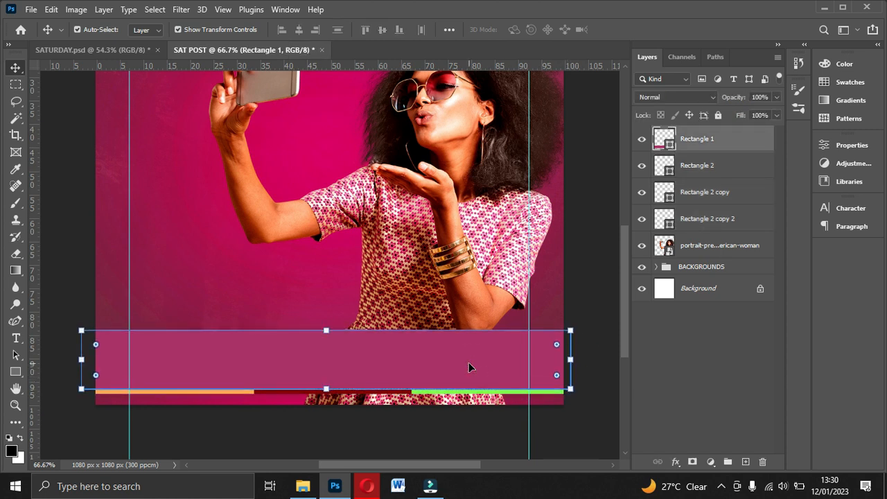
{"action": "left_click", "coordinate": [609, 363]}
{"action": "left_click", "coordinate": [469, 357]}
{"action": "key", "text": "Up"}
{"action": "key", "text": "Up"}
{"action": "key", "text": "Up"}
{"action": "key", "text": "Up"}
{"action": "key", "text": "Up"}
{"action": "key", "text": "Up"}
{"action": "key", "text": "Up"}
{"action": "key", "text": "Up"}
{"action": "key", "text": "Down"}
{"action": "key", "text": "Down"}
{"action": "key", "text": "Down"}
{"action": "key", "text": "Down"}
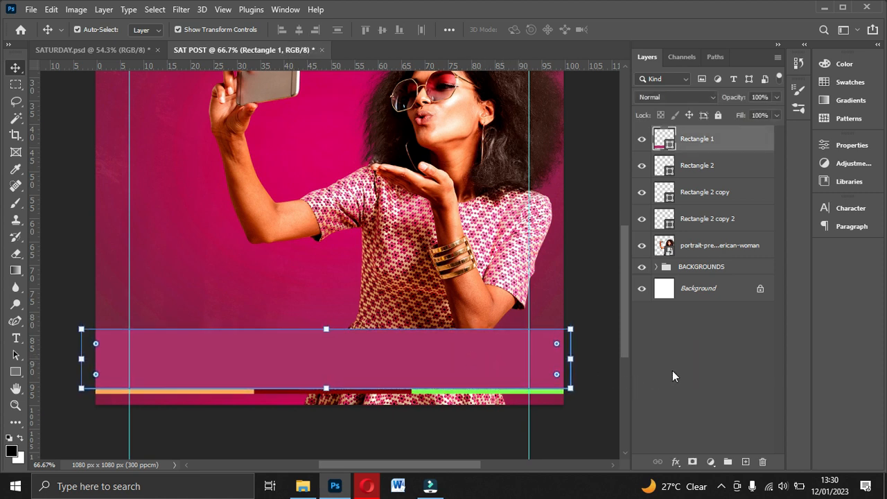
{"action": "left_click", "coordinate": [672, 370]}
{"action": "left_click", "coordinate": [483, 374]}
{"action": "left_click", "coordinate": [640, 390]}
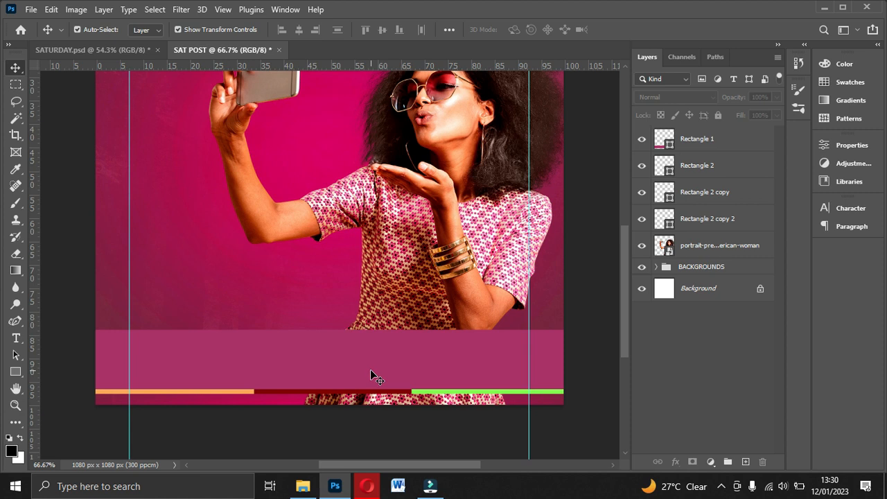
Step: Group the orange, dark red and green strip layers together
{"action": "key", "text": "ctrl+plus"}
{"action": "scroll", "coordinate": [410, 383], "scroll_direction": "down", "scroll_amount": 3}
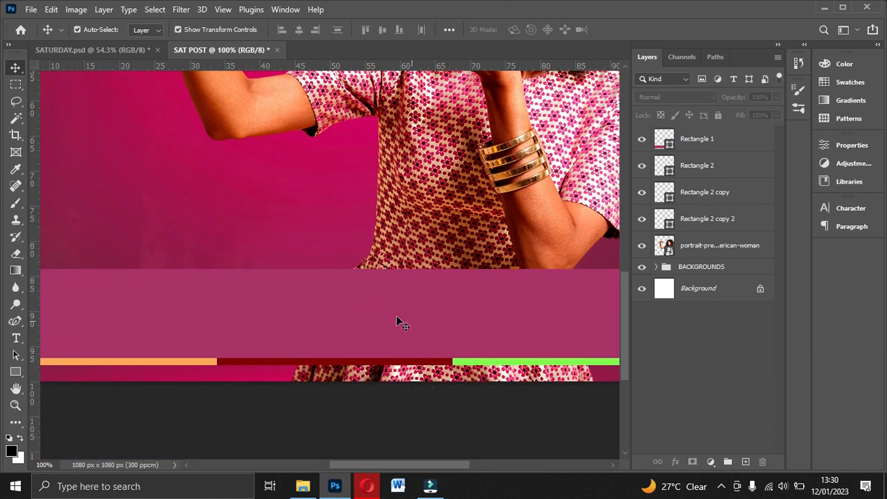
{"action": "left_click", "coordinate": [391, 313]}
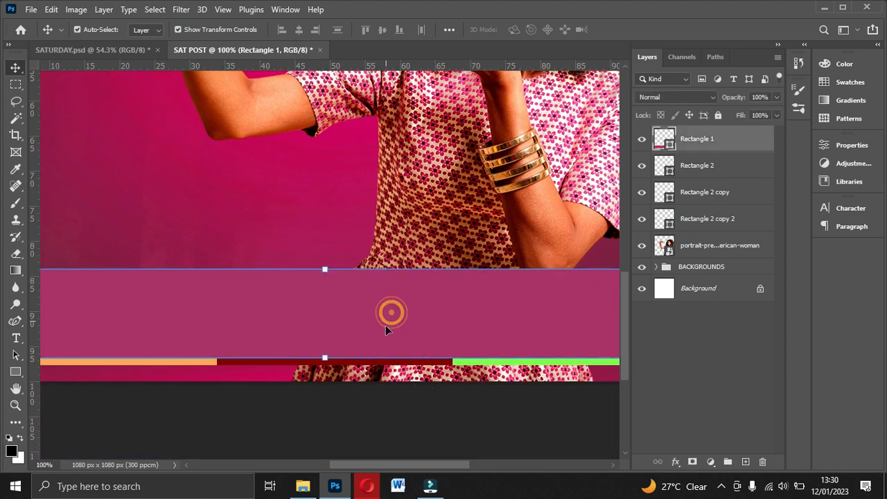
{"action": "left_click", "coordinate": [719, 173]}
{"action": "left_click", "coordinate": [720, 194], "text": "ctrl"}
{"action": "left_click", "coordinate": [706, 217], "text": "ctrl"}
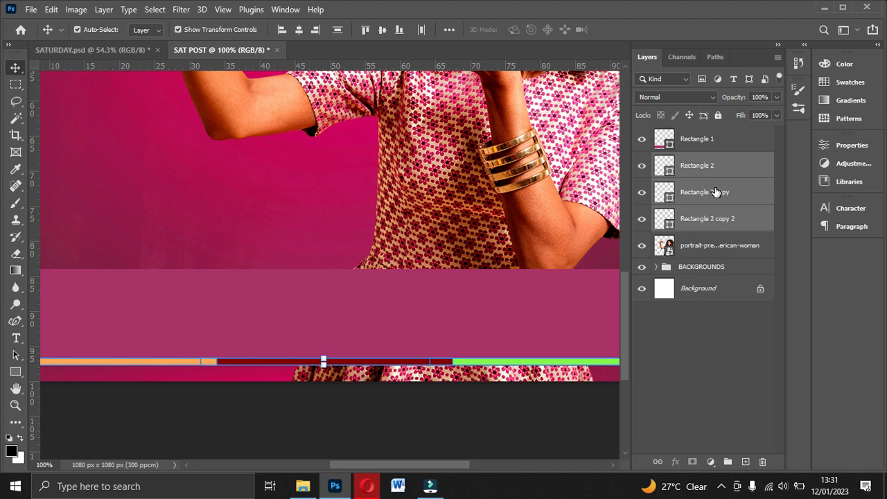
{"action": "key", "text": "ctrl+g"}
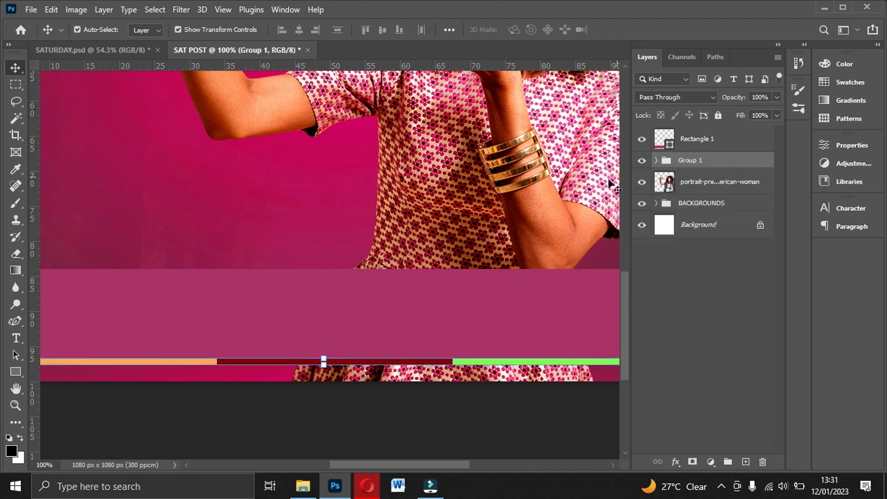
{"action": "left_click", "coordinate": [506, 315]}
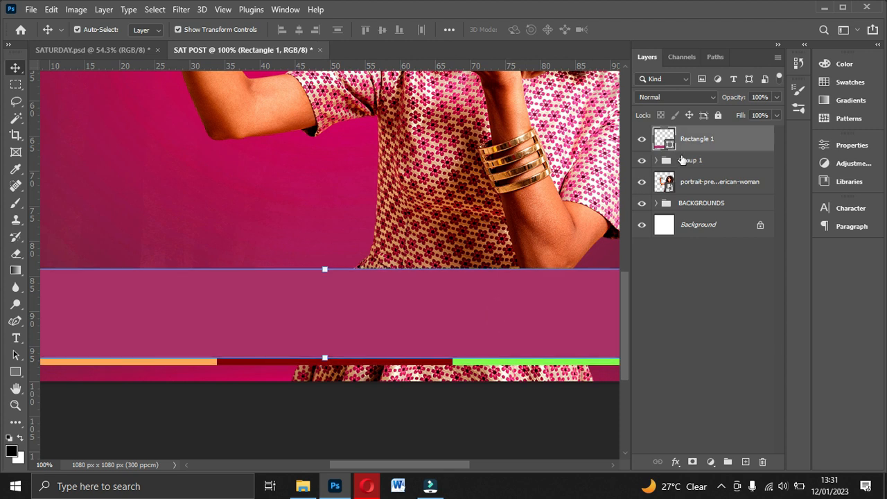
{"action": "left_click", "coordinate": [688, 164]}
{"action": "left_click", "coordinate": [696, 139]}
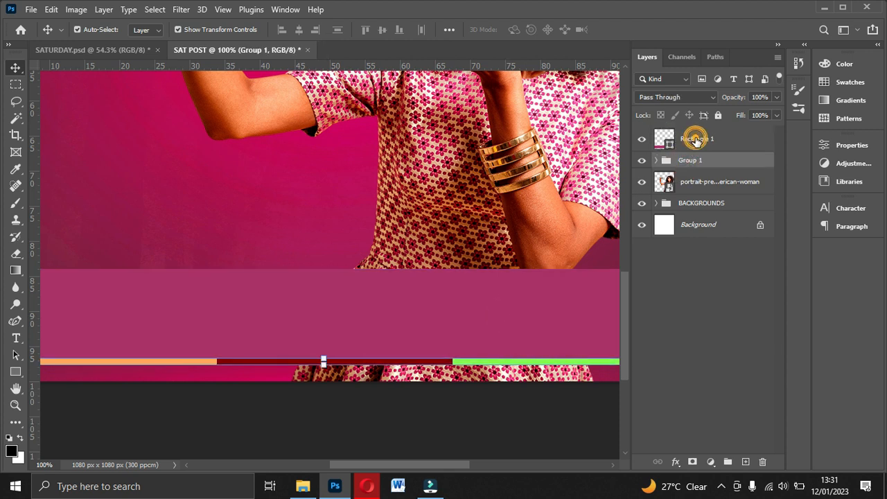
{"action": "left_click", "coordinate": [311, 326]}
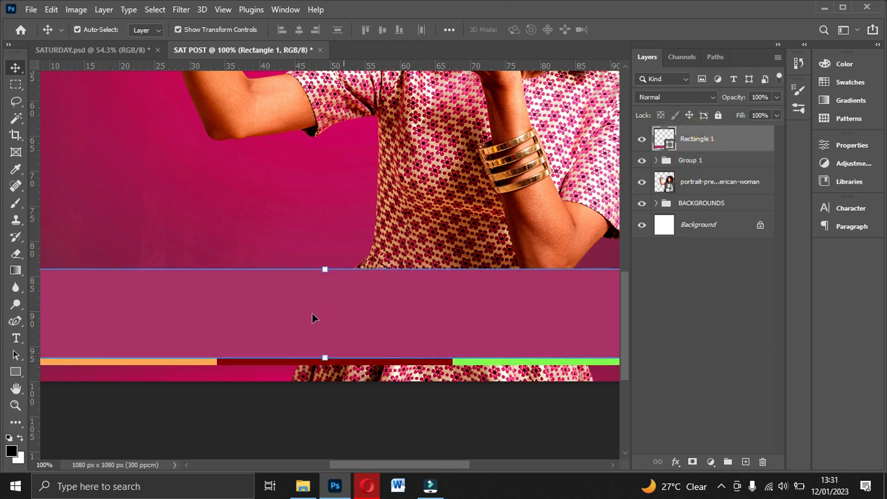
{"action": "left_click", "coordinate": [336, 310]}
{"action": "left_click", "coordinate": [337, 310]}
{"action": "left_click", "coordinate": [691, 165]}
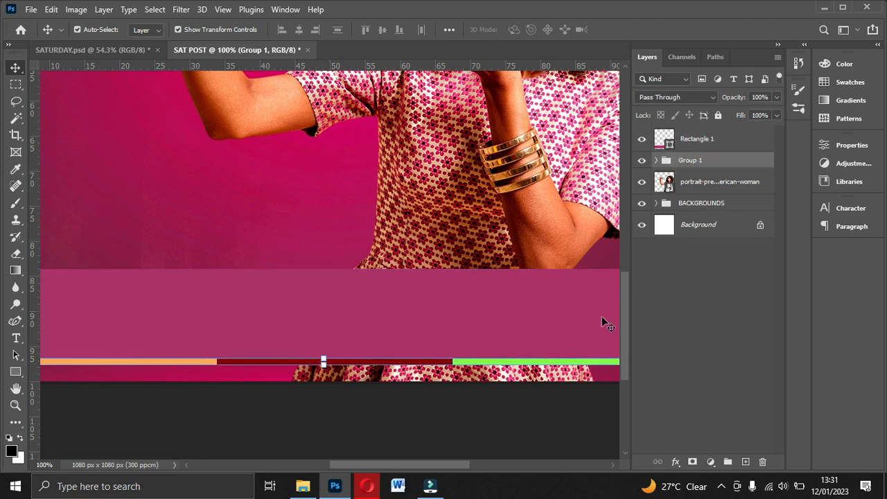
{"action": "left_click", "coordinate": [451, 410]}
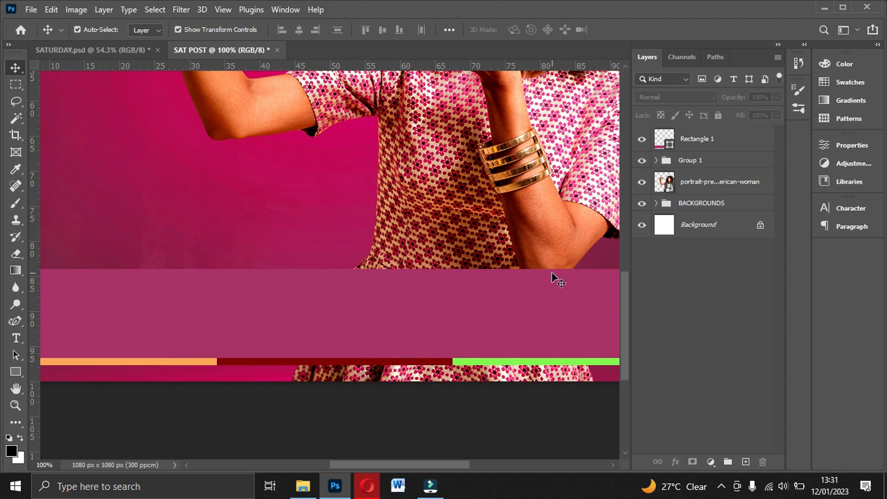
{"action": "key", "text": "ctrl+minus"}
{"action": "scroll", "coordinate": [558, 280], "scroll_direction": "up", "scroll_amount": 3}
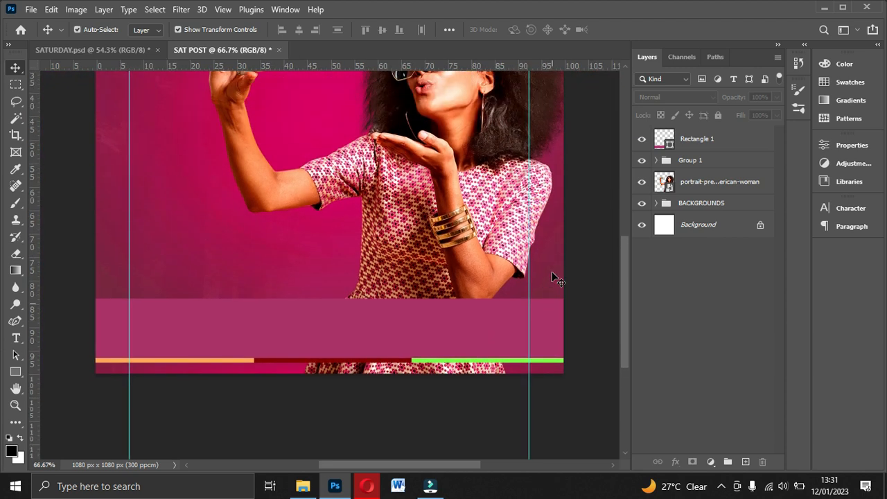
{"action": "scroll", "coordinate": [558, 280], "scroll_direction": "down", "scroll_amount": 3}
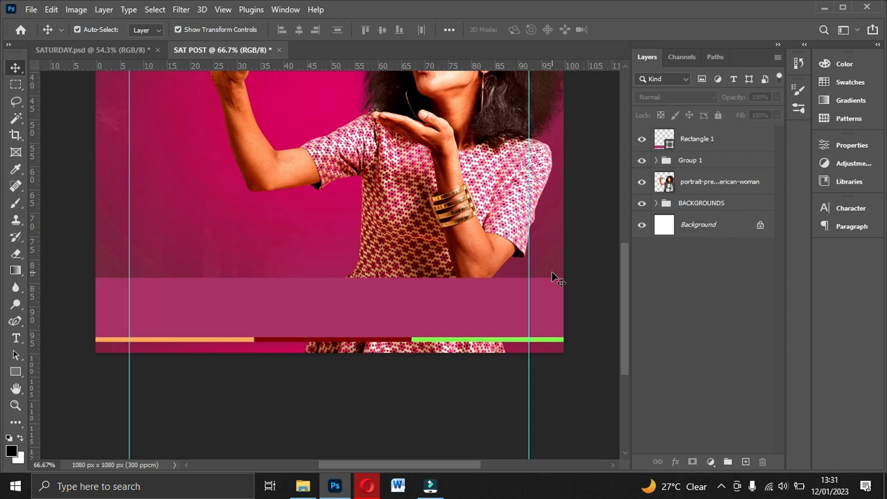
{"action": "left_click", "coordinate": [219, 317]}
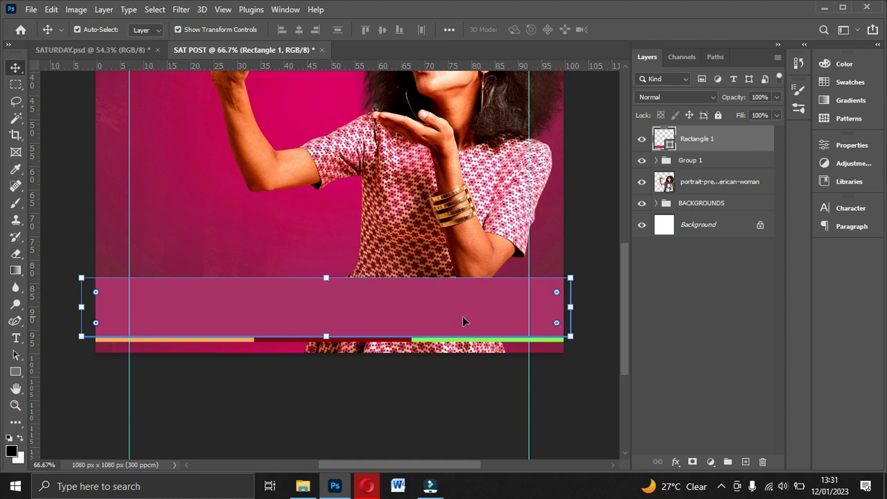
Step: Add the two-line 7 pt text "WELOVE TO SEE / YOUR BRAND GROW WITH US, EGD, TRUST US!" over the footer, above the strip group
{"action": "left_click", "coordinate": [693, 161]}
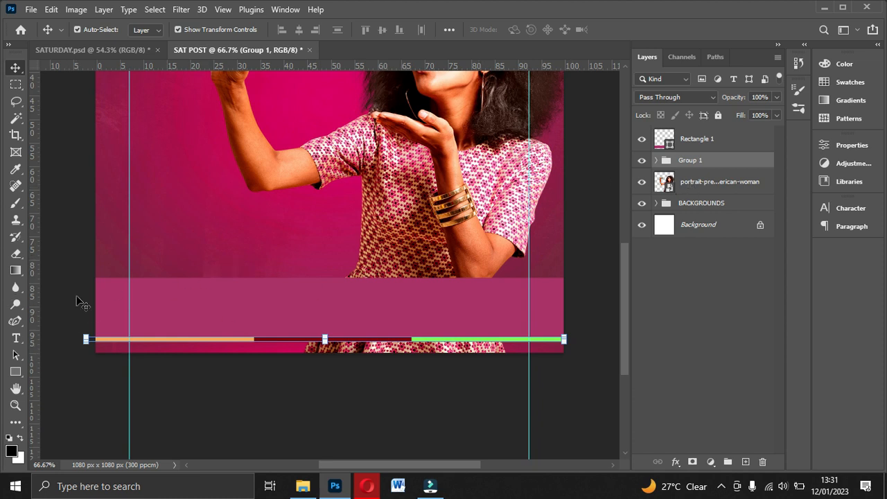
{"action": "left_click", "coordinate": [17, 339]}
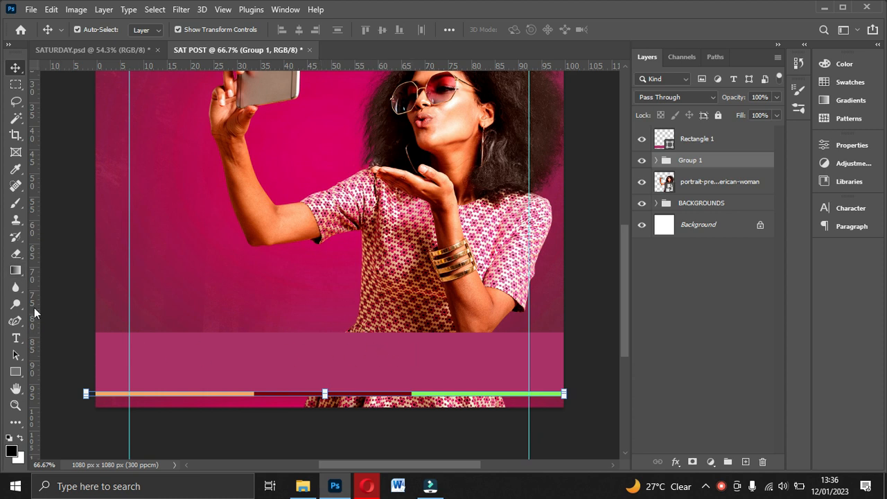
{"action": "left_click", "coordinate": [17, 338]}
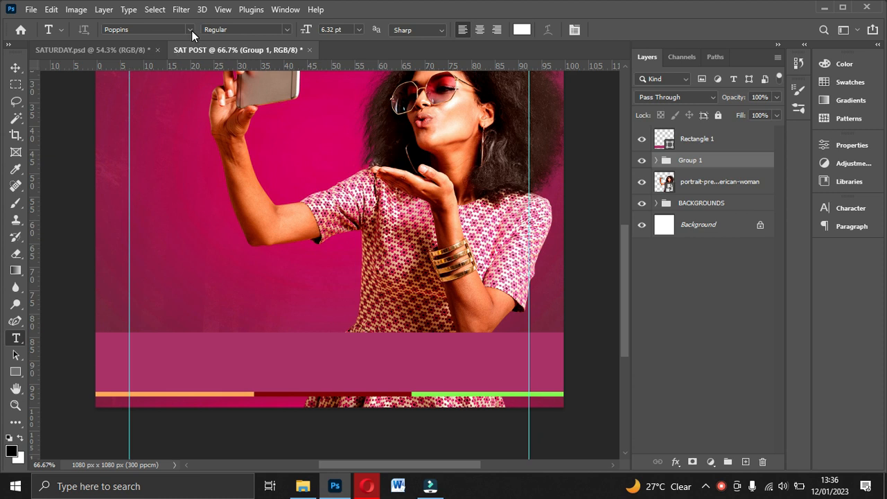
{"action": "left_click", "coordinate": [355, 31]}
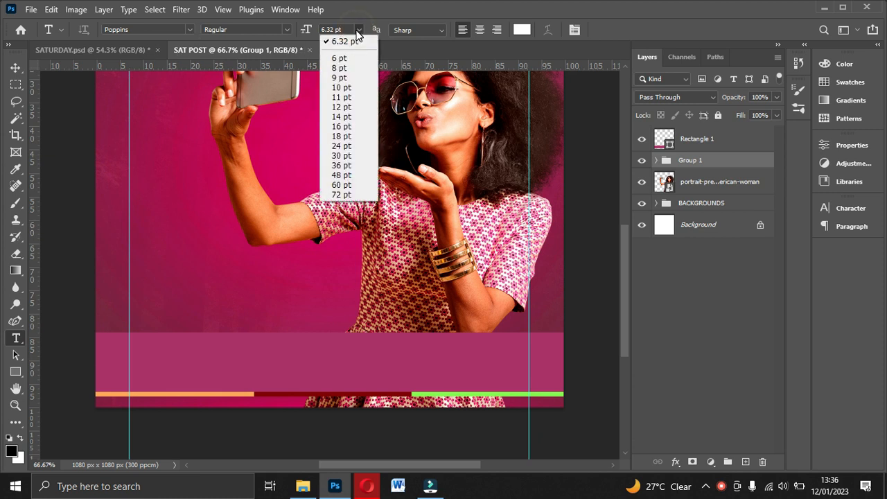
{"action": "left_click", "coordinate": [355, 30]}
{"action": "left_click", "coordinate": [355, 30]}
{"action": "type", "text": "7"}
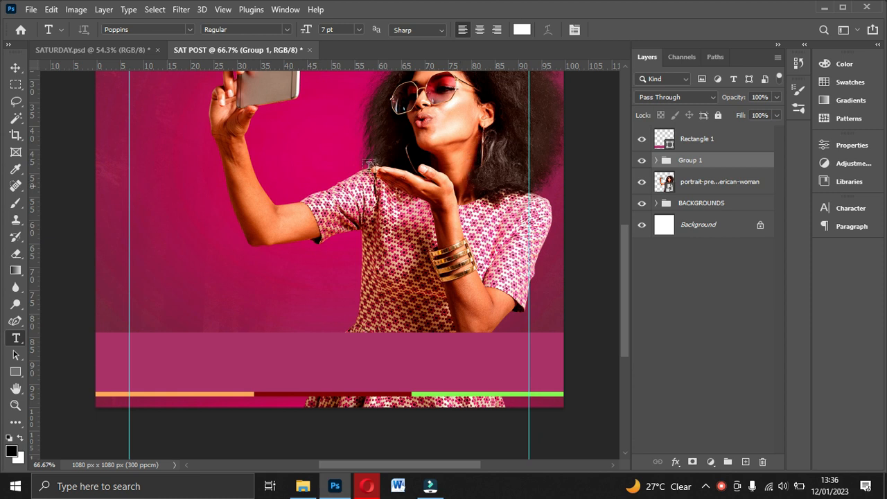
{"action": "left_click", "coordinate": [189, 356]}
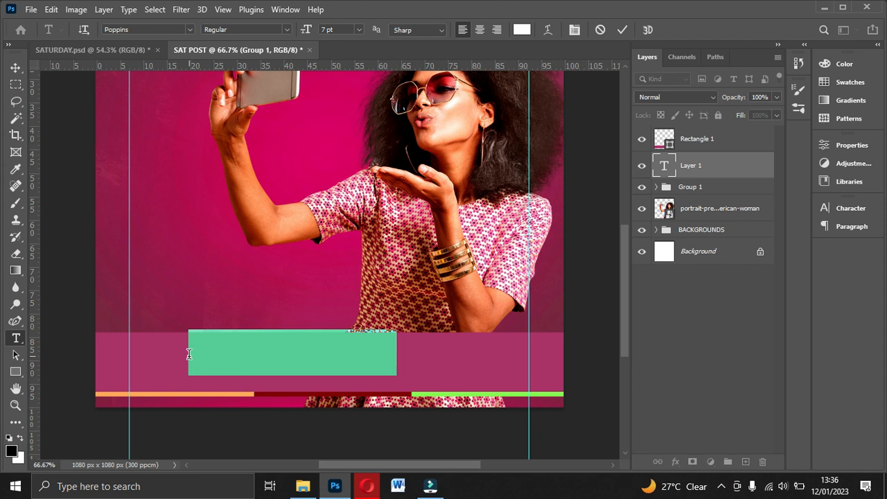
{"action": "key", "text": "BackSpace"}
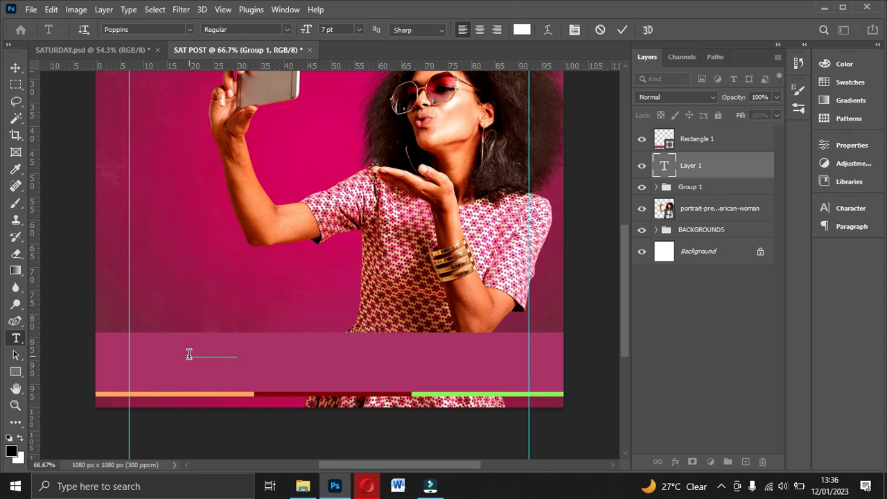
{"action": "type", "text": "ll us on 077"}
{"action": "key", "text": "Return"}
{"action": "type", "text": "YOUR BRAND GROW"}
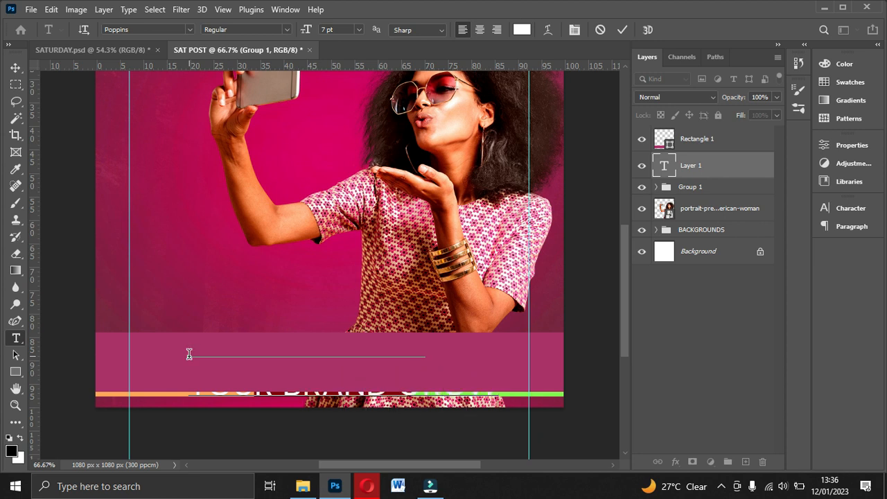
{"action": "type", "text": " WITH US"}
{"action": "scroll", "coordinate": [188, 354], "scroll_direction": "up", "scroll_amount": 1}
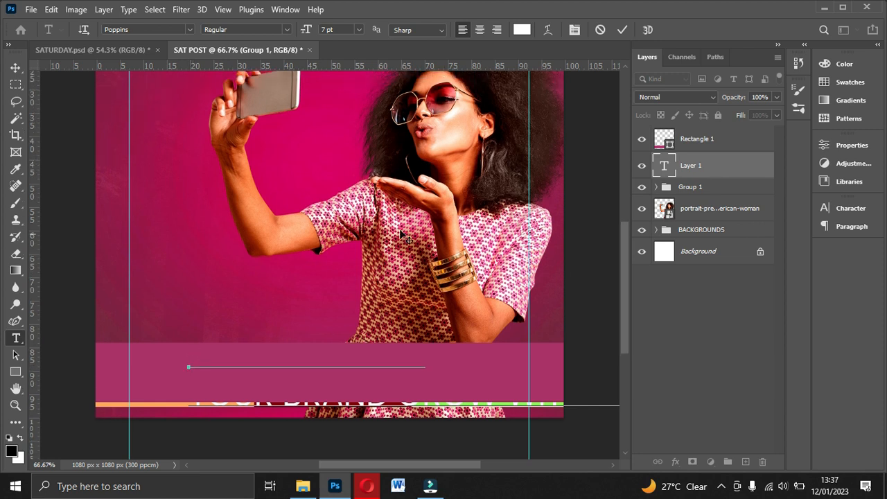
{"action": "left_click", "coordinate": [15, 67]}
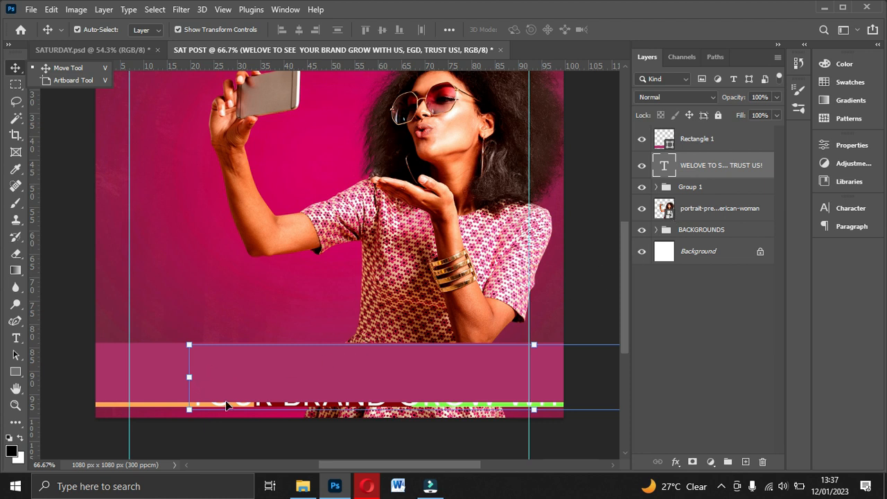
Step: Move the slogan text slightly up and right, and place the magenta rectangle layer directly beneath the text layer
{"action": "left_click_drag", "start_coordinate": [310, 406], "coordinate": [337, 400]}
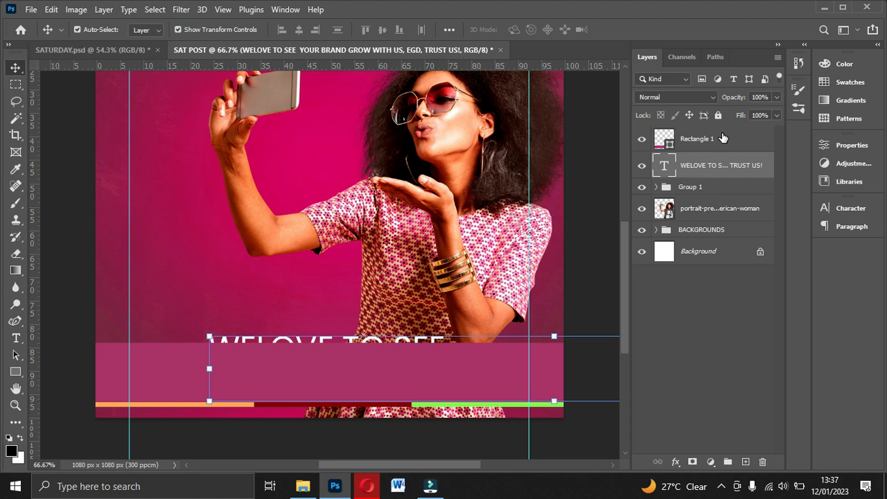
{"action": "left_click_drag", "start_coordinate": [706, 136], "coordinate": [704, 174]}
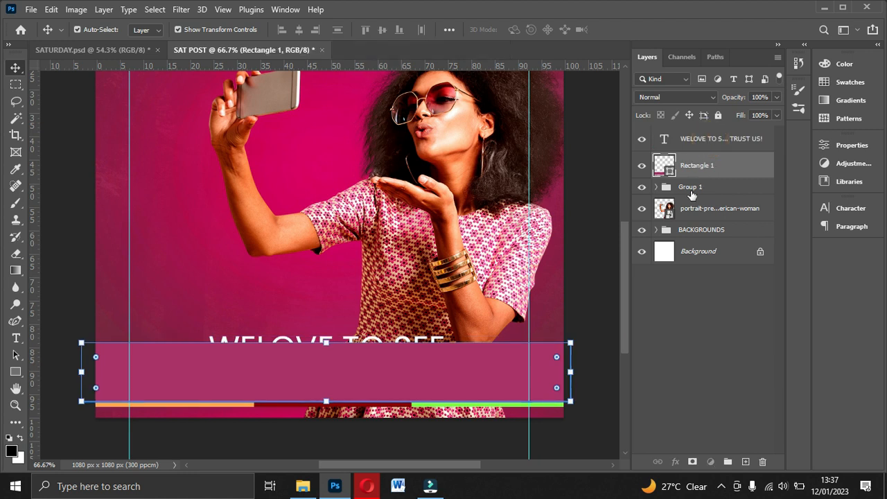
{"action": "left_click", "coordinate": [690, 165]}
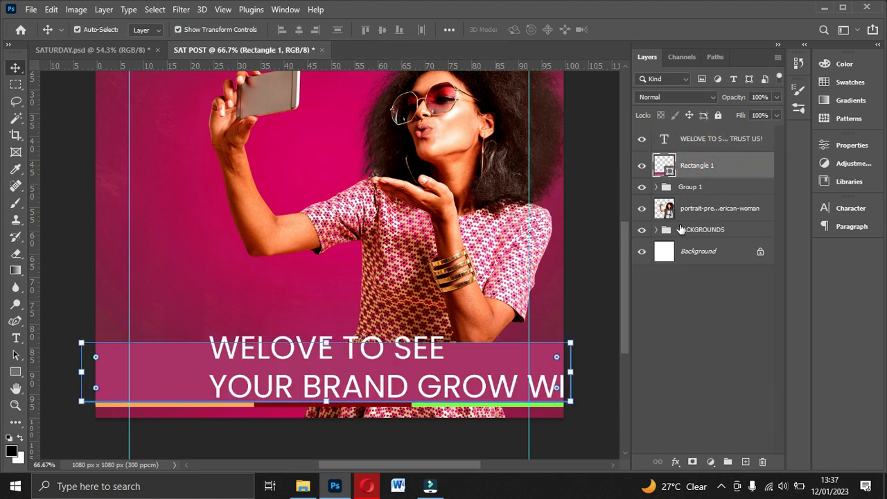
Step: Set the slogan's font size to 4 pt and move it inside the footer band so it starts at the left guide
{"action": "left_click", "coordinate": [714, 138]}
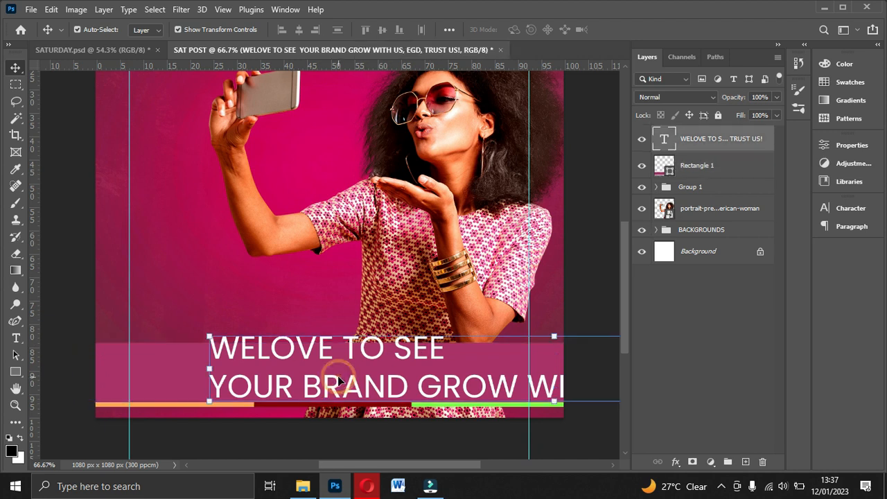
{"action": "left_click", "coordinate": [849, 208]}
{"action": "left_click", "coordinate": [731, 242]}
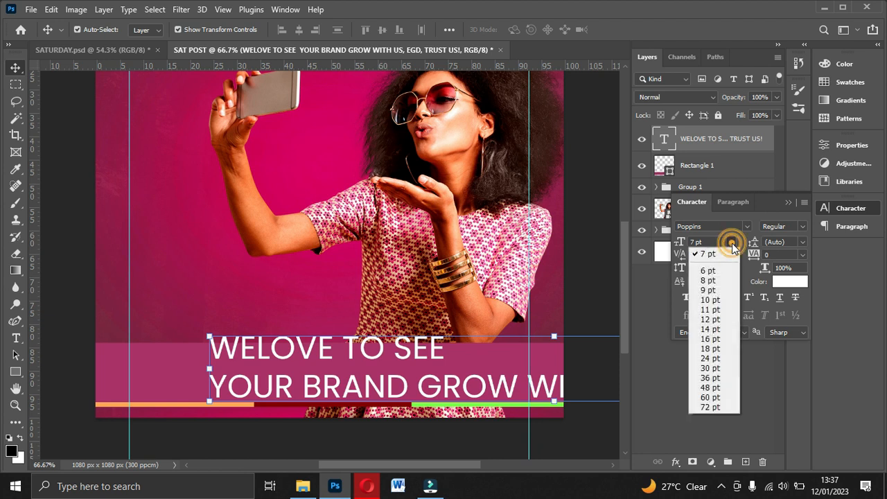
{"action": "left_click", "coordinate": [711, 270]}
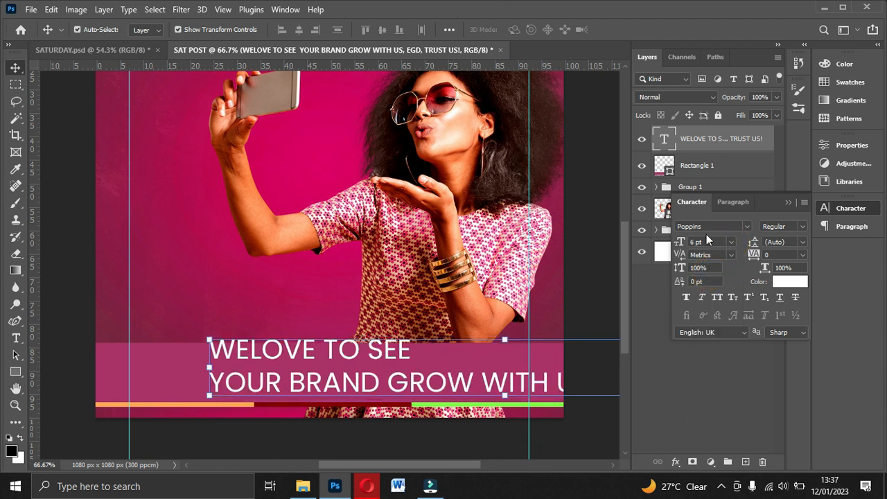
{"action": "left_click", "coordinate": [706, 242]}
{"action": "type", "text": "4"}
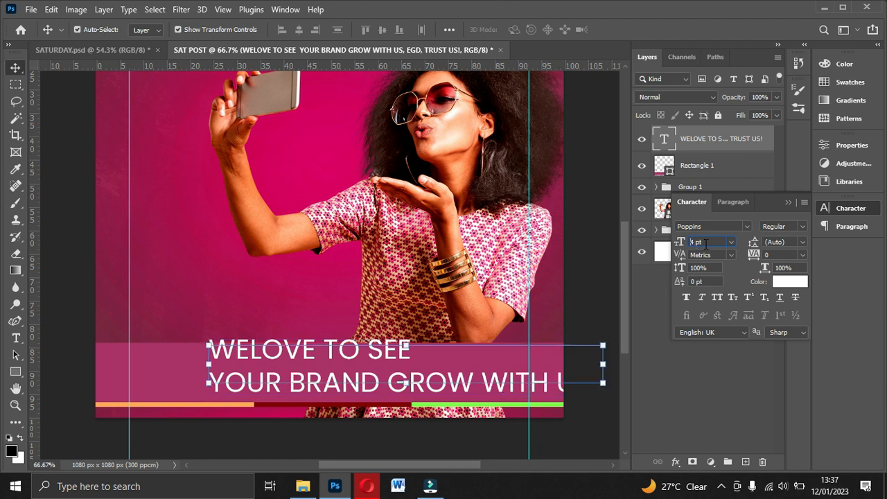
{"action": "key", "text": "Return"}
{"action": "left_click_drag", "start_coordinate": [297, 358], "coordinate": [219, 367]}
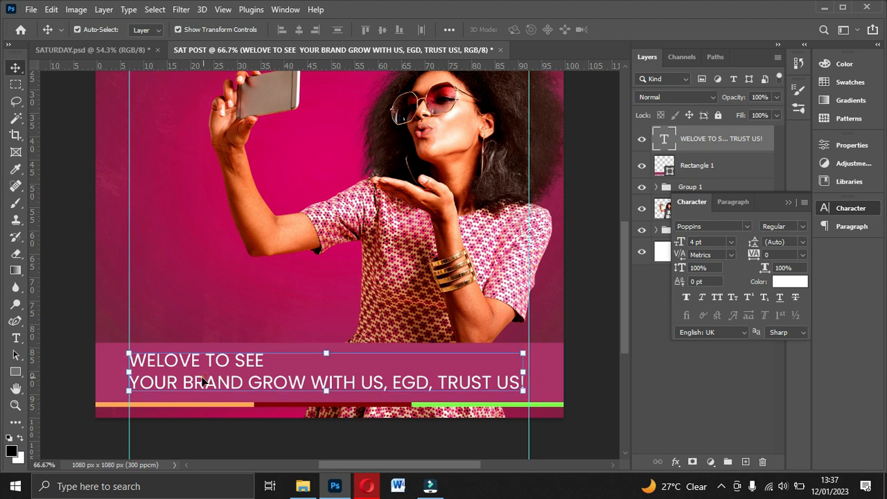
Step: Rebreak the slogan into the lines "WELOVE TO SEE YOUR BRAND" and "GROW WITH US, EGD, TRUST US!"
{"action": "double_click", "coordinate": [202, 380]}
{"action": "left_click", "coordinate": [133, 385]}
{"action": "key", "text": "BackSpace"}
{"action": "left_click", "coordinate": [390, 359]}
{"action": "key", "text": "Return"}
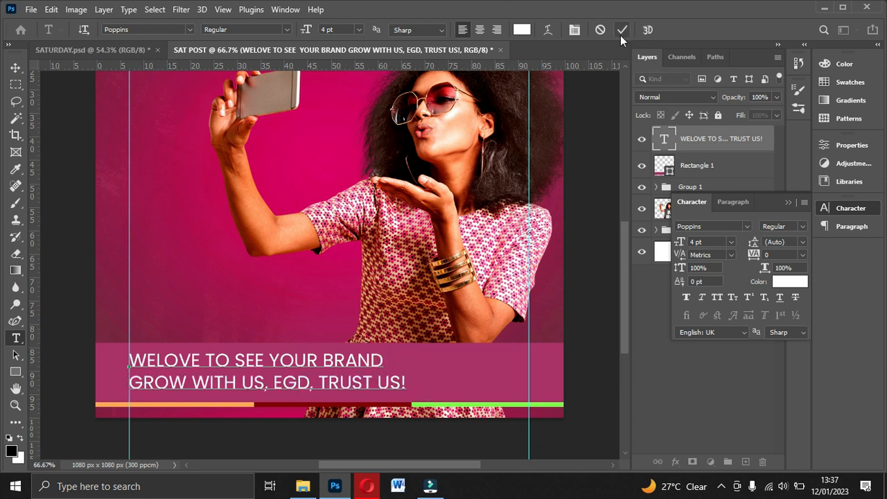
Step: Try the slogan text at 3 pt and at 2 pt
{"action": "left_click_drag", "start_coordinate": [708, 240], "coordinate": [617, 243]}
{"action": "type", "text": "3"}
{"action": "key", "text": "Return"}
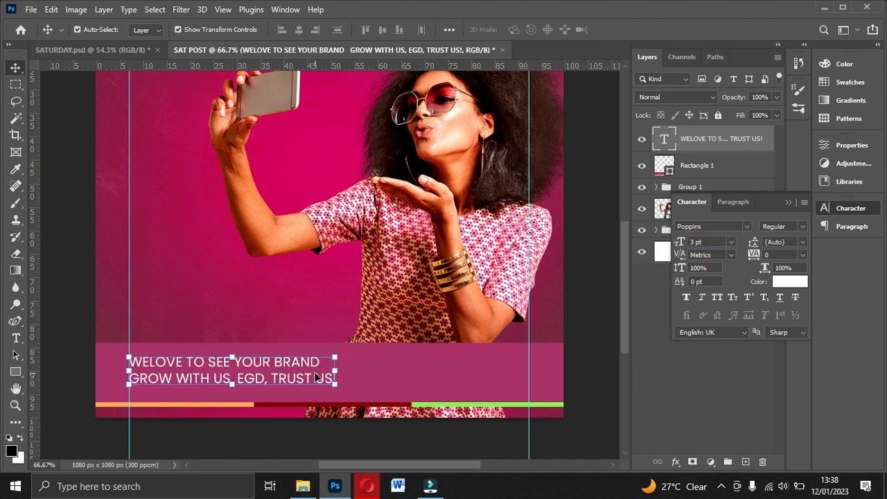
{"action": "left_click_drag", "start_coordinate": [715, 240], "coordinate": [644, 252]}
{"action": "type", "text": "2"}
{"action": "key", "text": "Return"}
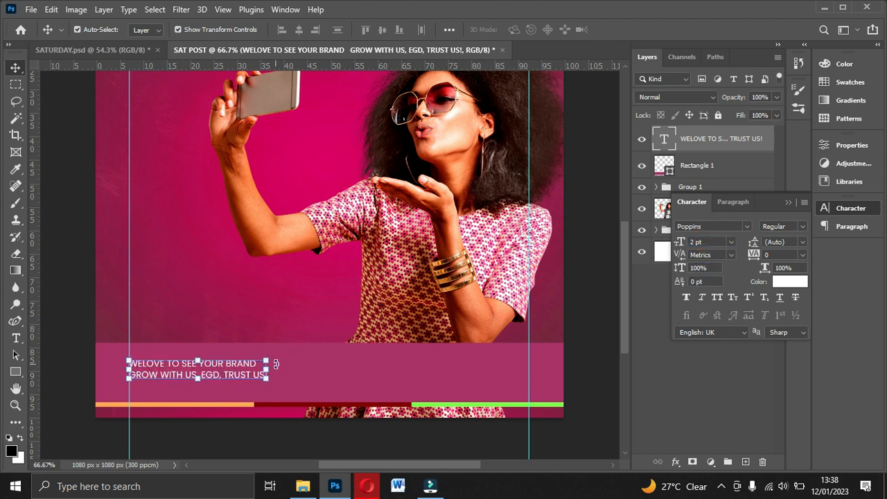
Step: Set the slogan's font size to 2.5 pt
{"action": "left_click_drag", "start_coordinate": [712, 241], "coordinate": [640, 248]}
{"action": "type", "text": "2."}
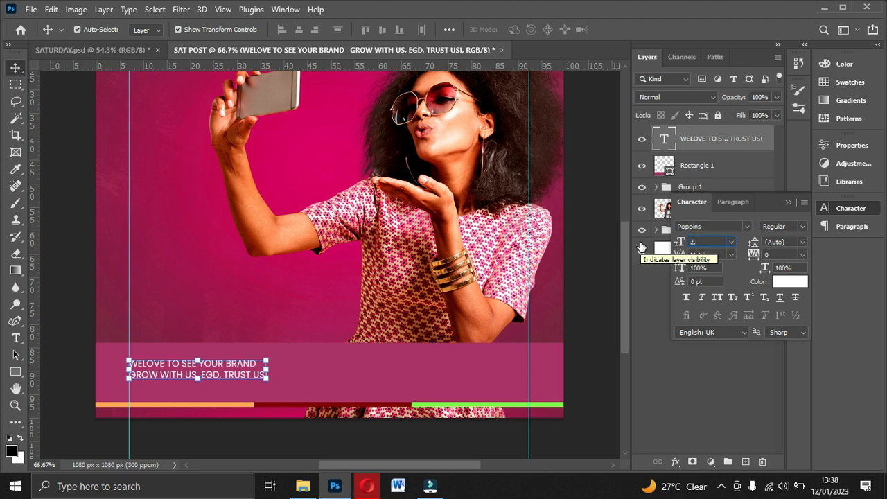
{"action": "type", "text": "5"}
{"action": "key", "text": "Return"}
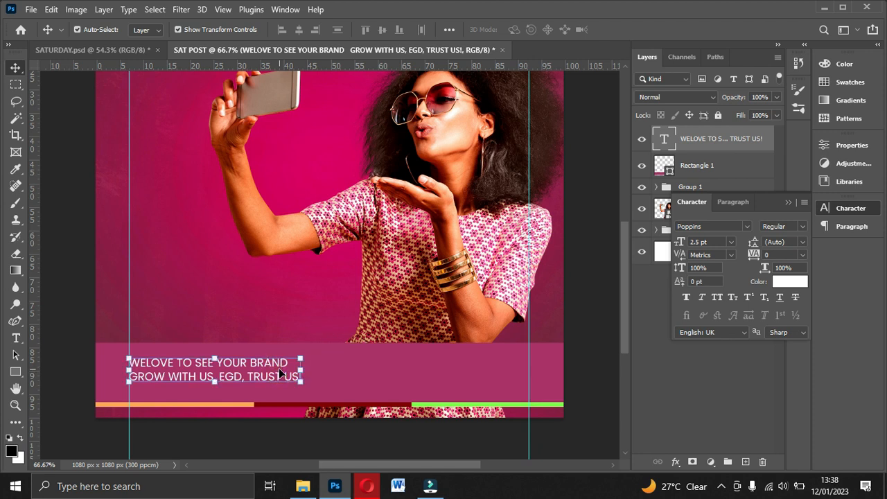
Step: Duplicate the slogan, place the copy at the right end of the footer and replace its wording with "f t y c i"
{"action": "key", "text": "ctrl+j"}
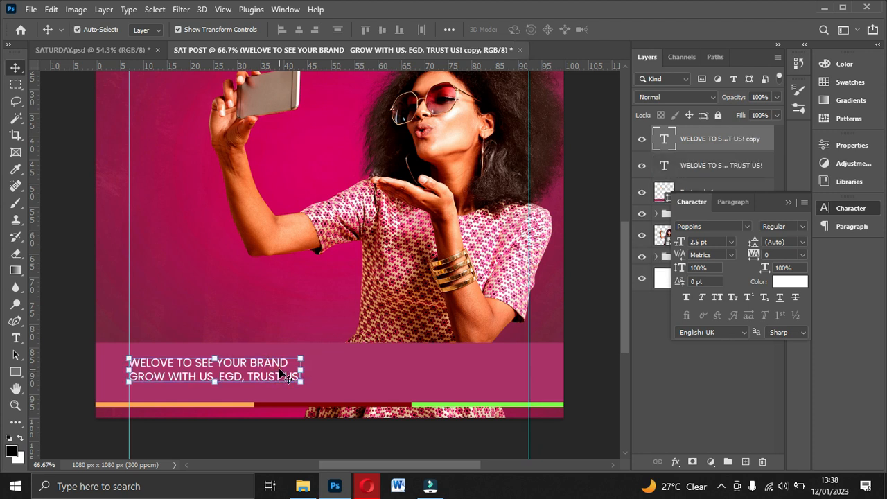
{"action": "left_click_drag", "start_coordinate": [264, 373], "coordinate": [488, 376]}
{"action": "double_click", "coordinate": [487, 374]}
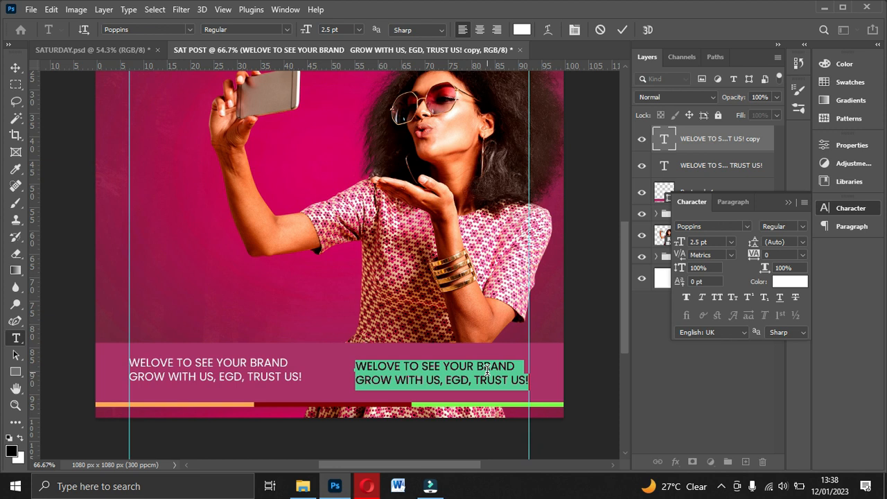
{"action": "type", "text": "f"}
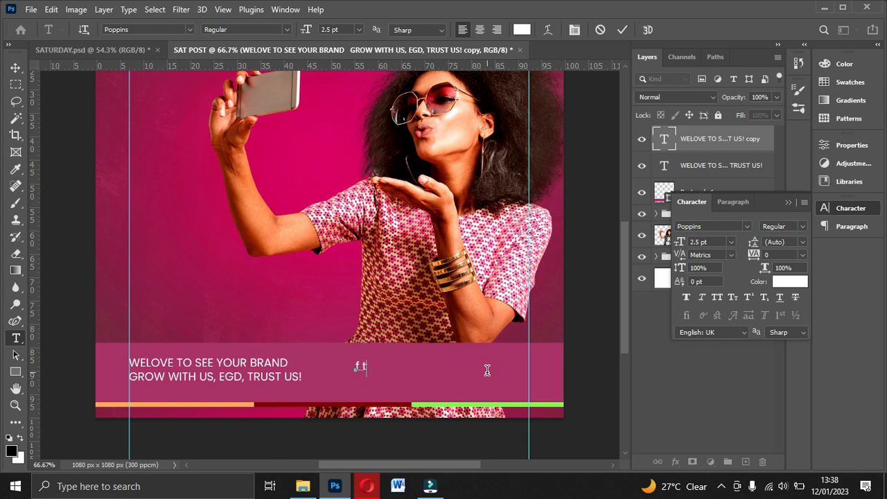
{"action": "type", "text": "tyc"}
{"action": "left_click", "coordinate": [623, 29]}
{"action": "key", "text": "v"}
Step: Apply the "font social media 2018" font to the letters and move the resulting icons against the right guide
{"action": "left_click", "coordinate": [744, 226]}
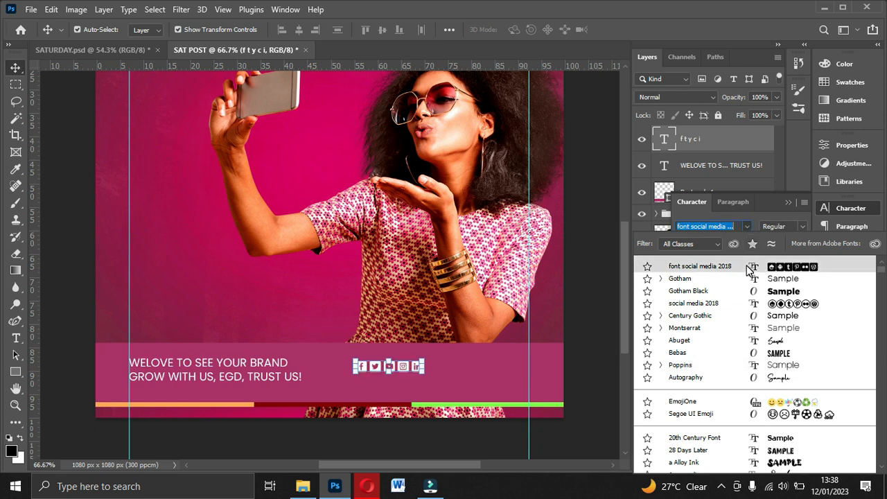
{"action": "left_click", "coordinate": [748, 268]}
{"action": "left_click_drag", "start_coordinate": [411, 366], "coordinate": [511, 360]}
Step: Duplicate the slogan text, place the copy below the social icons and replace its wording with the social media handle
{"action": "left_click", "coordinate": [293, 383]}
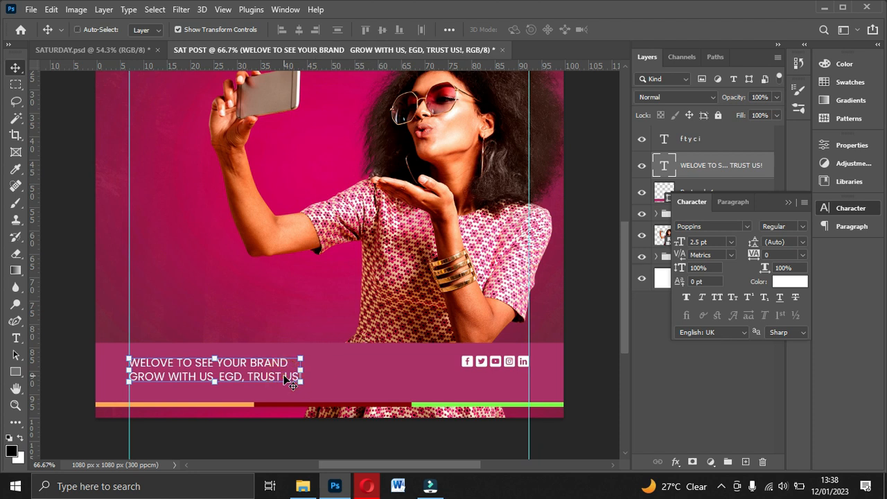
{"action": "key", "text": "ctrl+j"}
{"action": "left_click_drag", "start_coordinate": [271, 377], "coordinate": [486, 391]}
{"action": "double_click", "coordinate": [480, 385]}
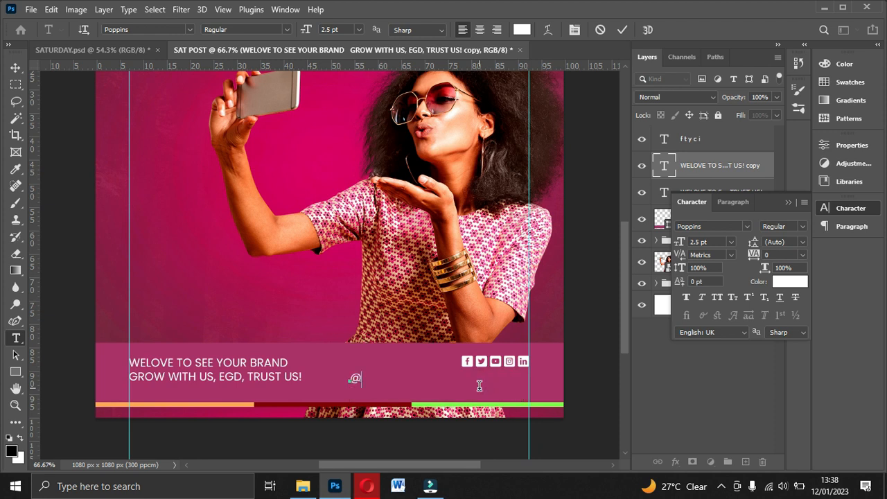
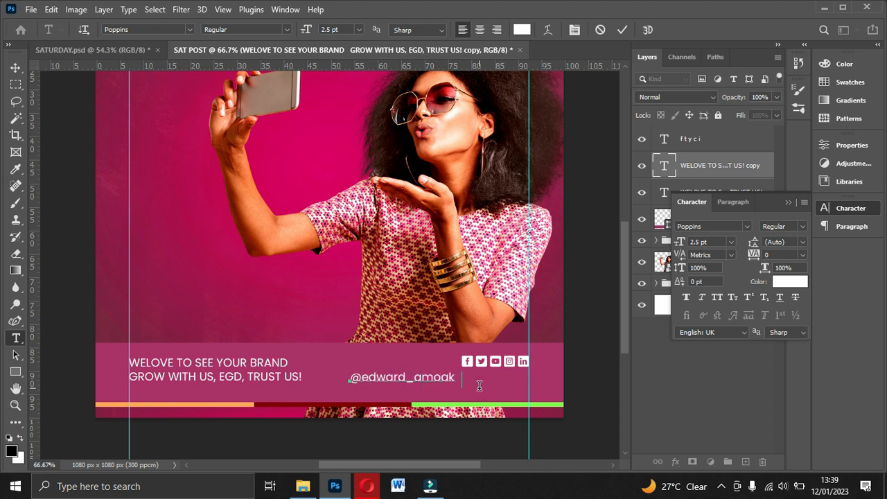
{"action": "left_click", "coordinate": [622, 29]}
Step: Move the social media handle directly under the icons so it ends at the right guide
{"action": "key", "text": "v"}
{"action": "left_click_drag", "start_coordinate": [443, 379], "coordinate": [506, 385]}
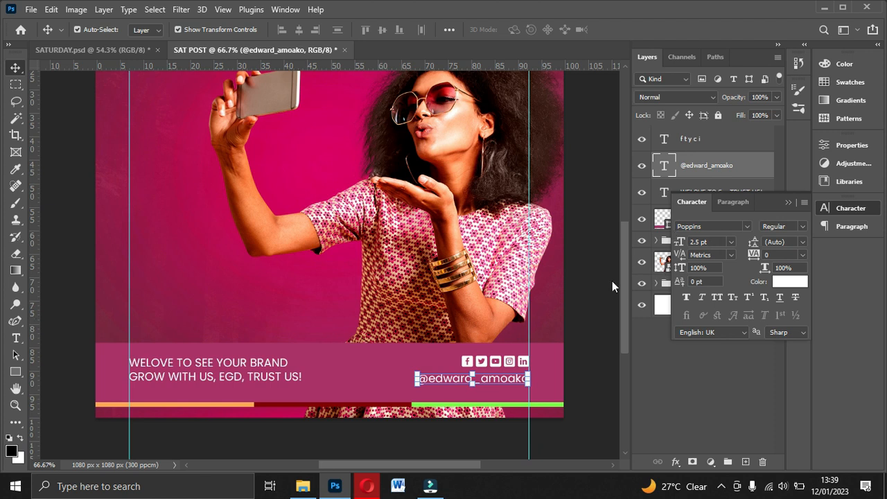
{"action": "left_click", "coordinate": [787, 202]}
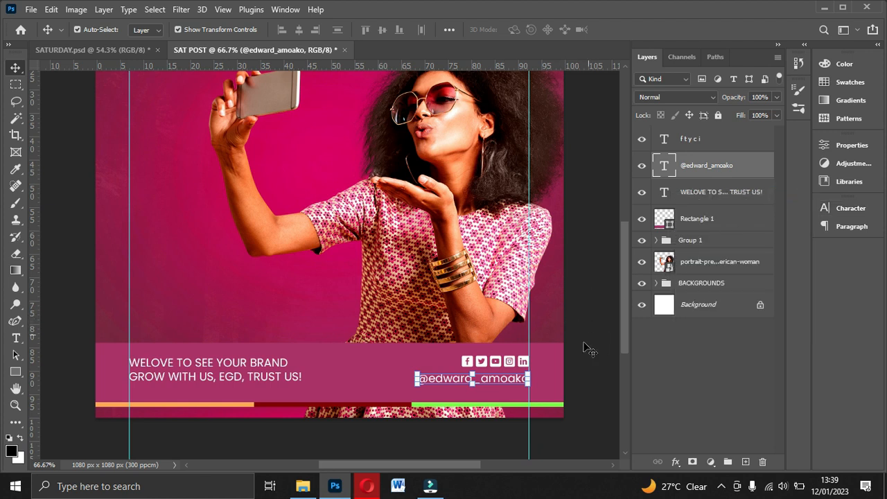
Step: Select the social icons and handle layers together and align their horizontal centres
{"action": "left_click", "coordinate": [688, 140], "text": "ctrl"}
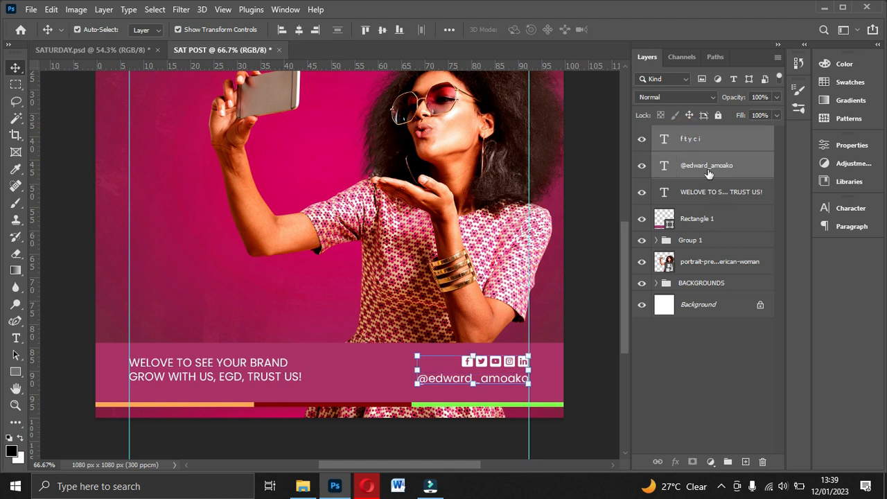
{"action": "left_click", "coordinate": [300, 29]}
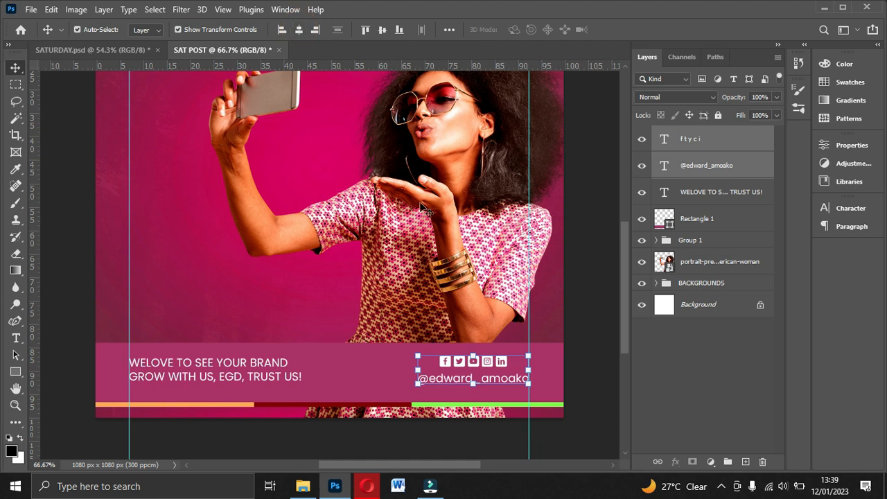
{"action": "left_click", "coordinate": [706, 178]}
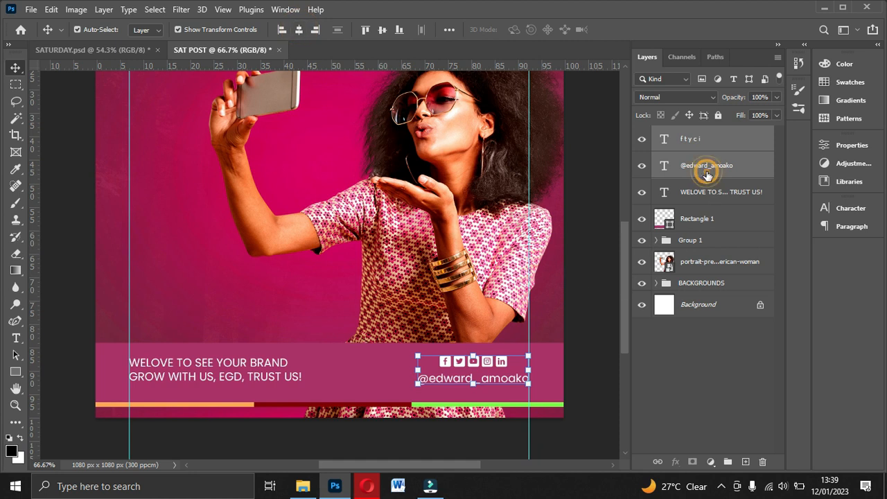
Step: Align the bottom edges of the slogan and the social media handle in the footer
{"action": "left_click", "coordinate": [706, 197], "text": "ctrl"}
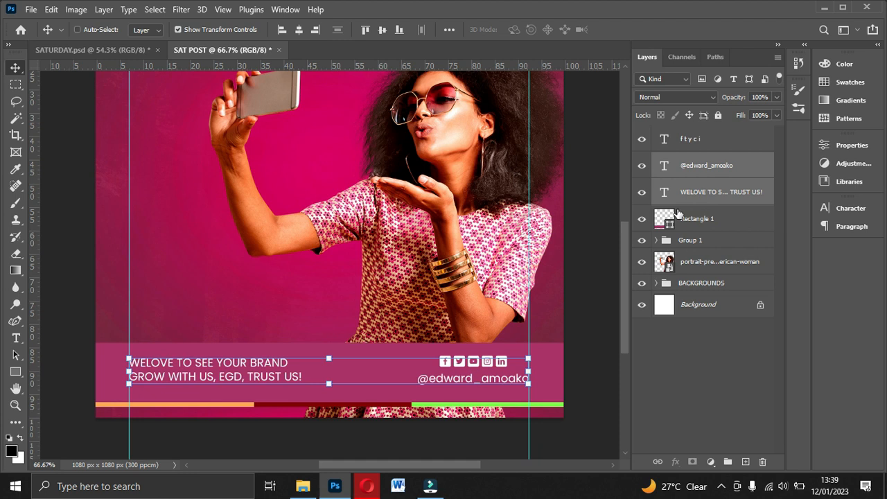
{"action": "left_click", "coordinate": [382, 31]}
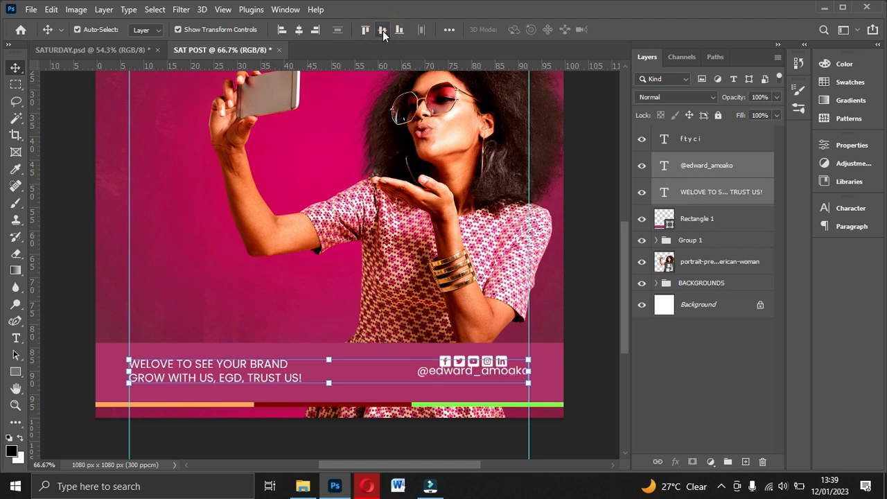
{"action": "left_click", "coordinate": [399, 29]}
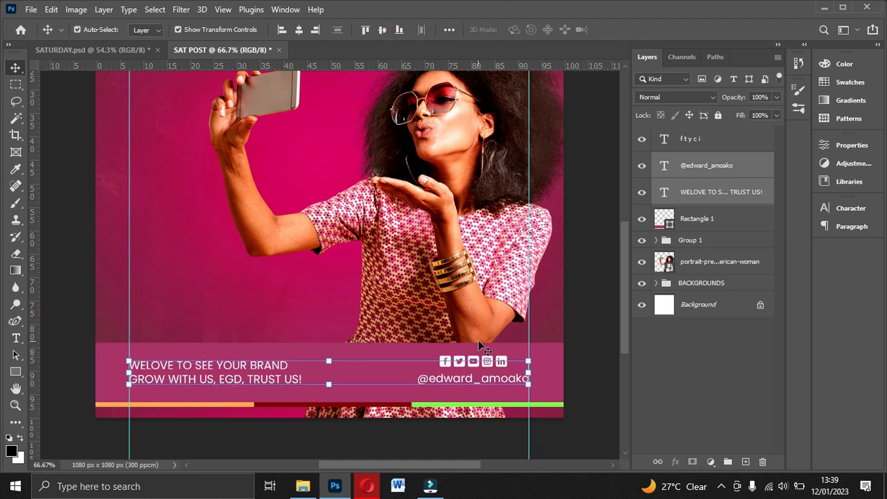
{"action": "left_click", "coordinate": [655, 356]}
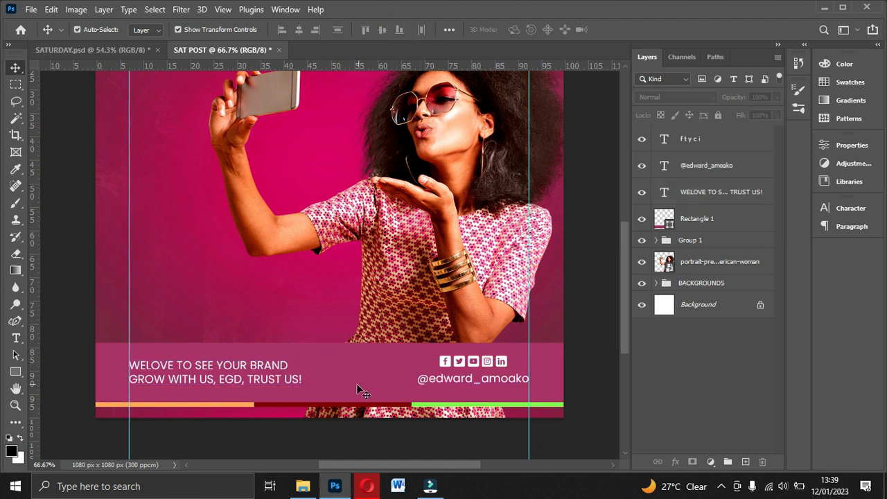
Step: Group the social icons, handle and slogan layers and name the group SOCIAL MEDIA HANDLES
{"action": "scroll", "coordinate": [485, 361], "scroll_direction": "up", "scroll_amount": 2}
{"action": "scroll", "coordinate": [485, 361], "scroll_direction": "down", "scroll_amount": 2}
{"action": "key", "text": "ctrl+minus"}
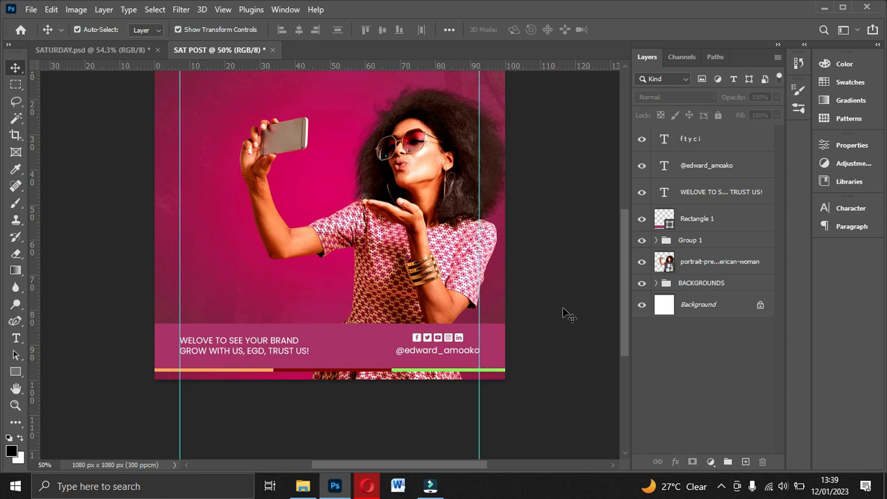
{"action": "left_click", "coordinate": [686, 140]}
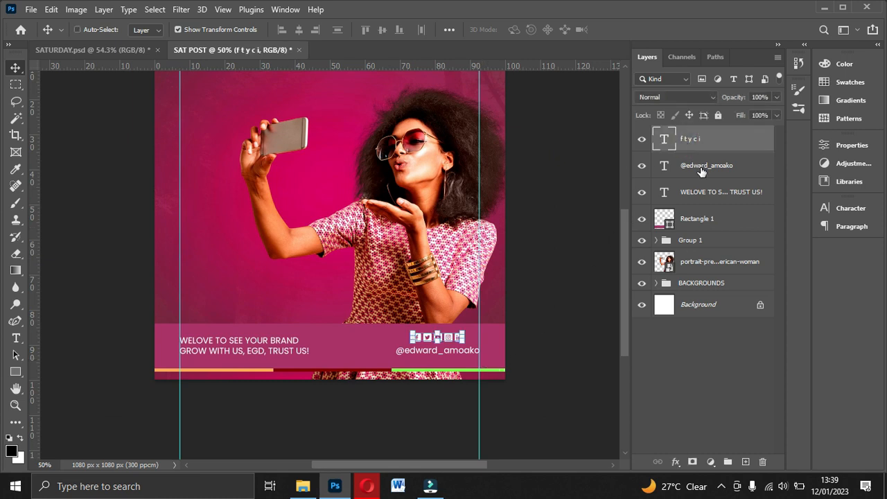
{"action": "left_click", "coordinate": [700, 167], "text": "ctrl"}
{"action": "left_click", "coordinate": [701, 194], "text": "ctrl"}
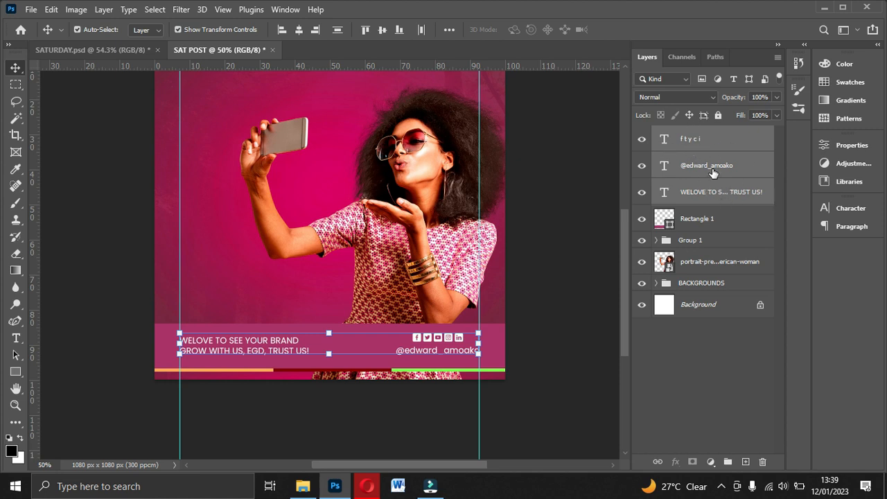
{"action": "key", "text": "ctrl+g"}
{"action": "double_click", "coordinate": [702, 133]}
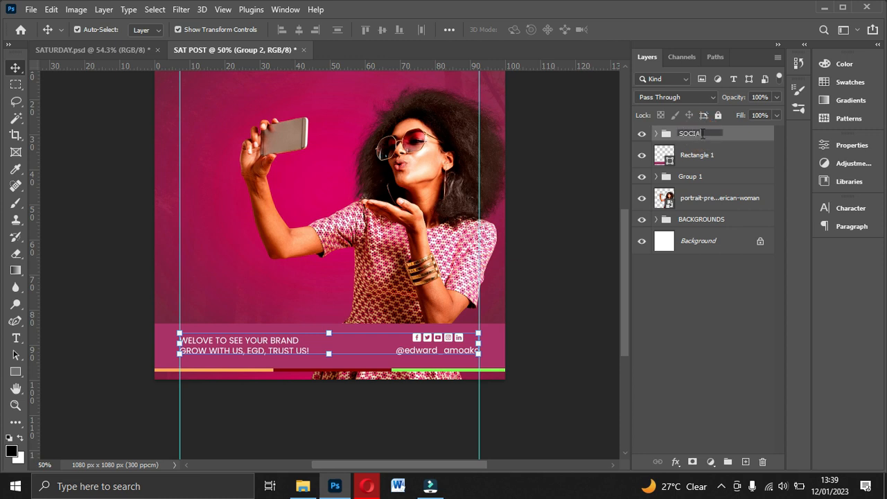
{"action": "type", "text": "A HANDLES"}
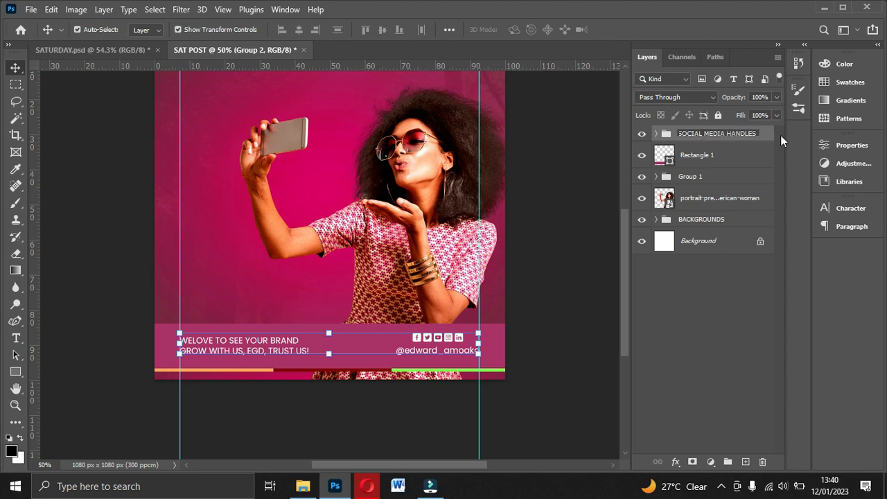
{"action": "left_click", "coordinate": [780, 136]}
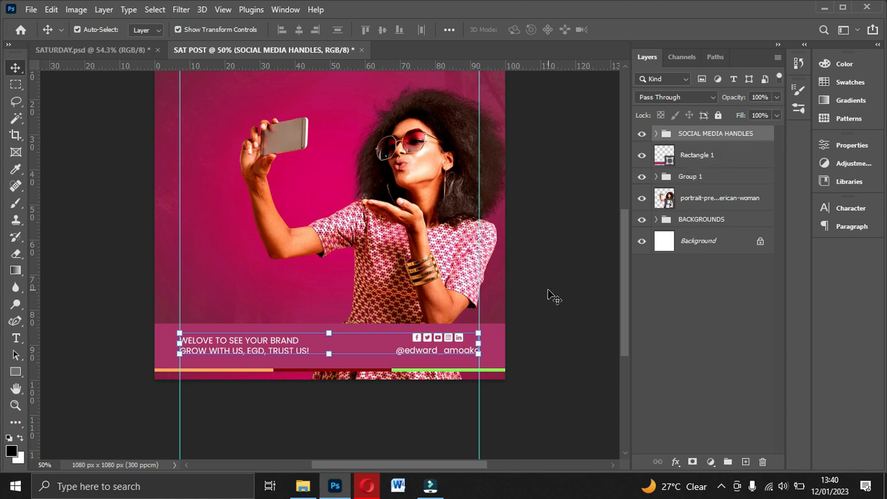
Step: Nudge the SOCIAL MEDIA HANDLES group slightly down within the footer and deselect it
{"action": "key", "text": "Down"}
{"action": "key", "text": "Down"}
{"action": "key", "text": "Down"}
{"action": "key", "text": "Down"}
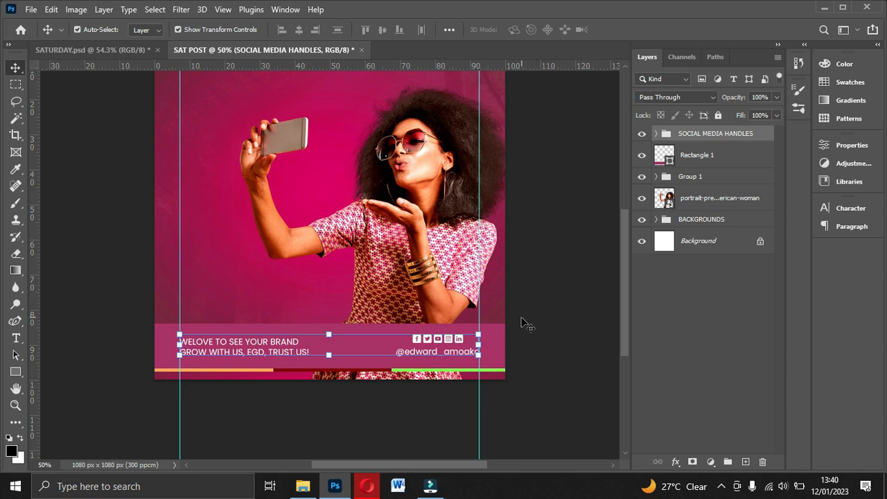
{"action": "left_click", "coordinate": [543, 318]}
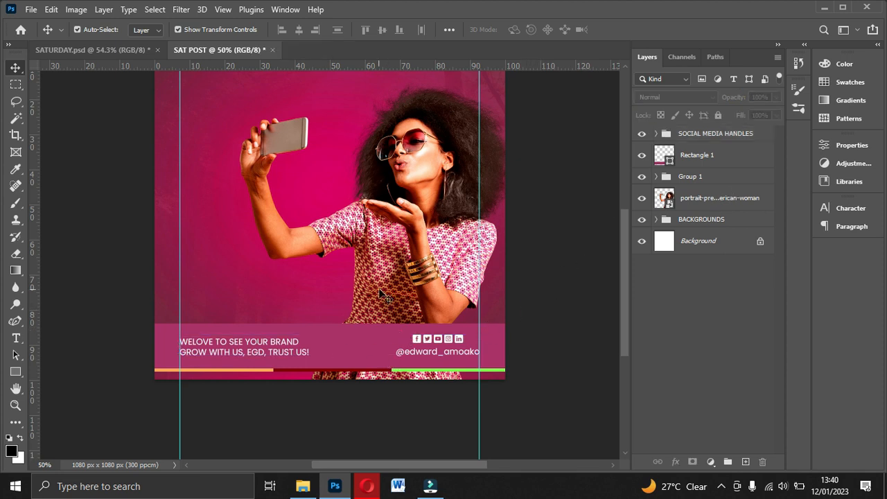
Step: Compare the footer with the SATURDAY.psd reference and lower the SAT POST footer rectangle's opacity to let the dress show through faintly
{"action": "left_click", "coordinate": [127, 56]}
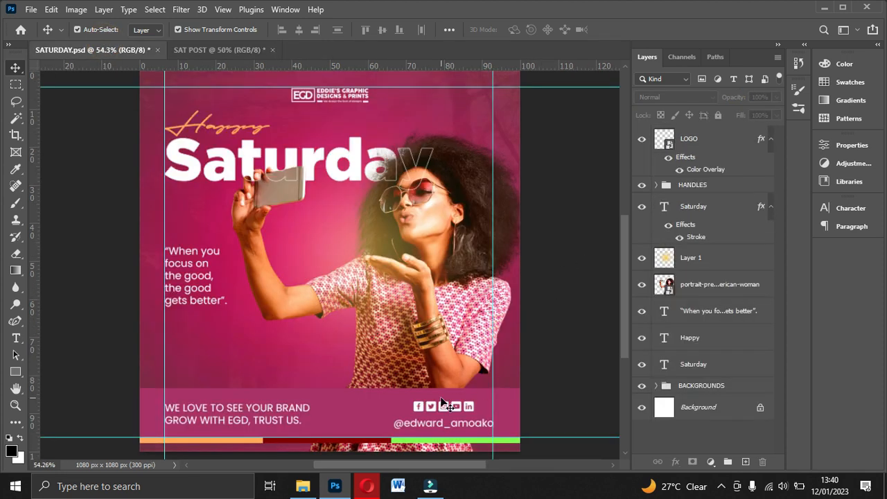
{"action": "scroll", "coordinate": [444, 409], "scroll_direction": "down", "scroll_amount": 1}
{"action": "left_click", "coordinate": [368, 377]}
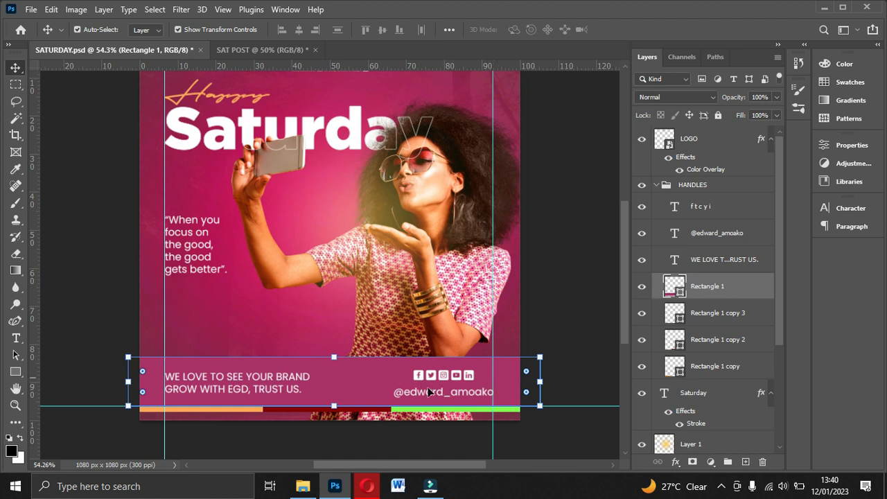
{"action": "left_click", "coordinate": [255, 50]}
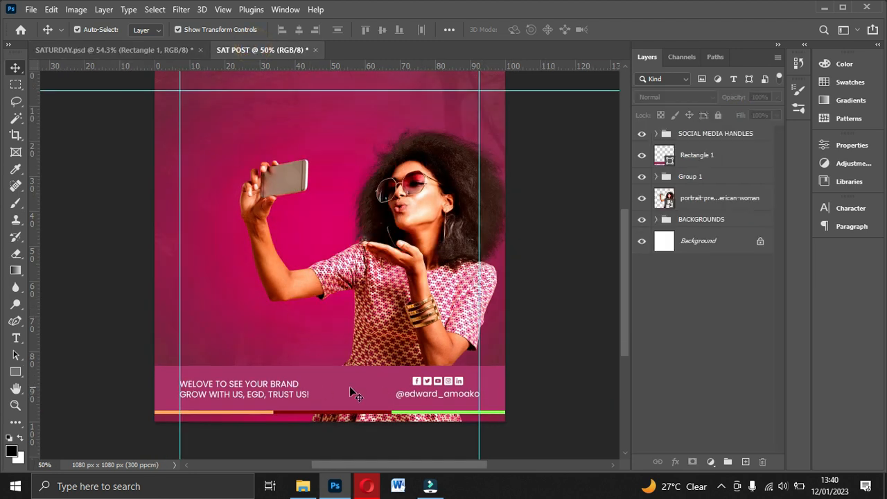
{"action": "left_click", "coordinate": [393, 394]}
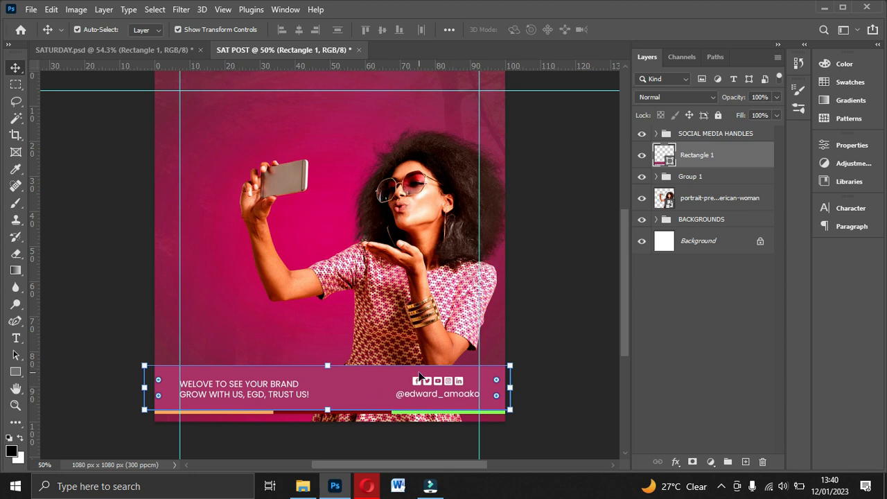
{"action": "left_click", "coordinate": [359, 393]}
{"action": "left_click", "coordinate": [776, 98]}
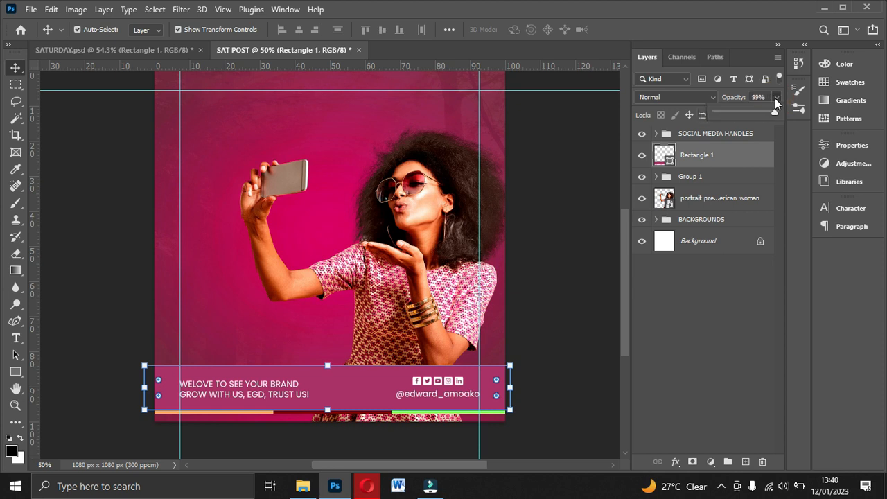
{"action": "key", "text": "Down"}
{"action": "key", "text": "Down"}
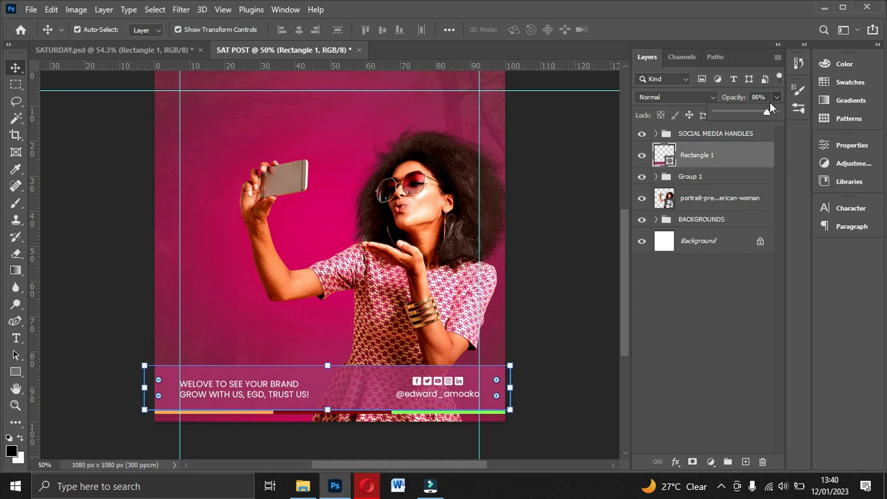
{"action": "left_click_drag", "start_coordinate": [770, 108], "coordinate": [760, 115]}
{"action": "left_click", "coordinate": [604, 162]}
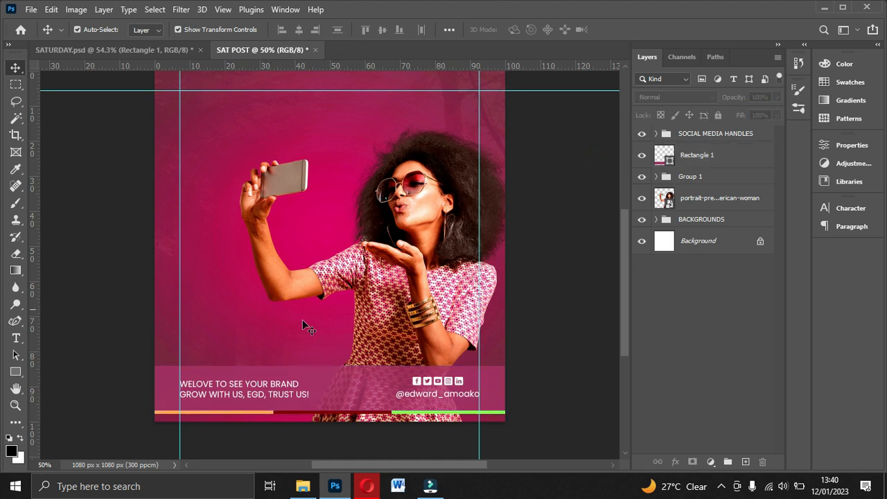
Step: Set the Type tool's font to Gotham Black for the headline text
{"action": "scroll", "coordinate": [447, 352], "scroll_direction": "up", "scroll_amount": 2}
{"action": "scroll", "coordinate": [447, 352], "scroll_direction": "down", "scroll_amount": 2}
{"action": "scroll", "coordinate": [447, 355], "scroll_direction": "up", "scroll_amount": 2}
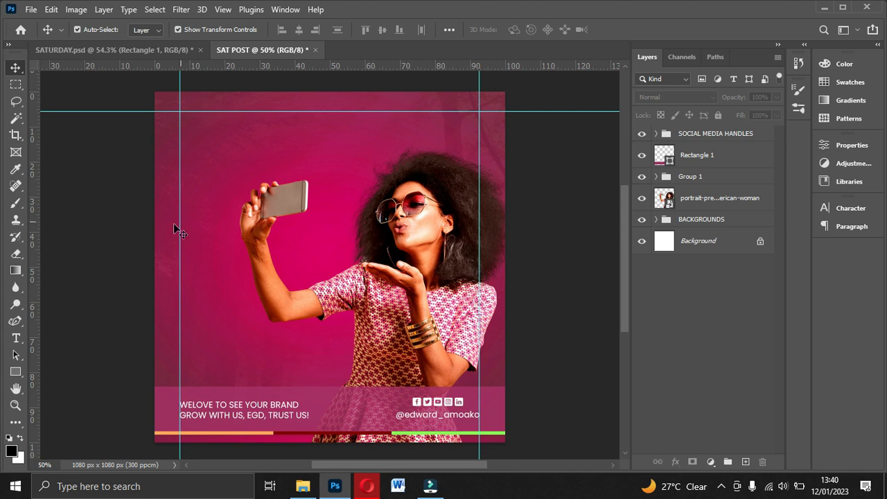
{"action": "left_click", "coordinate": [17, 338]}
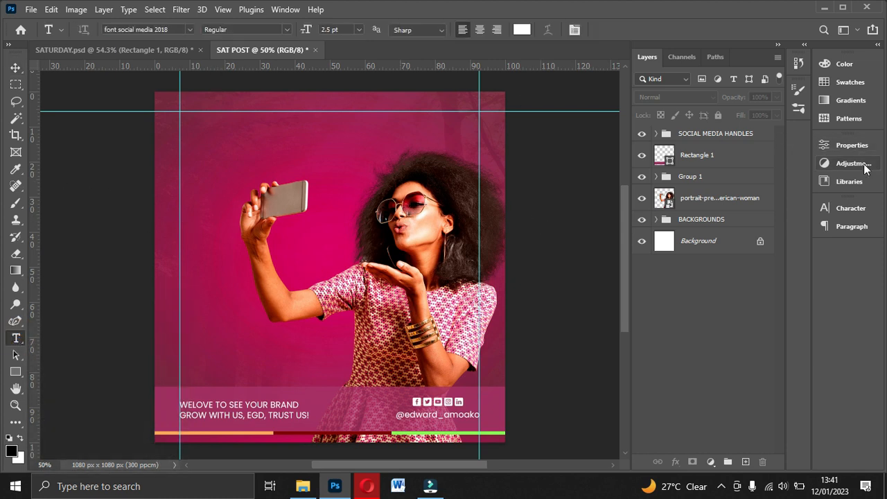
{"action": "left_click", "coordinate": [850, 208]}
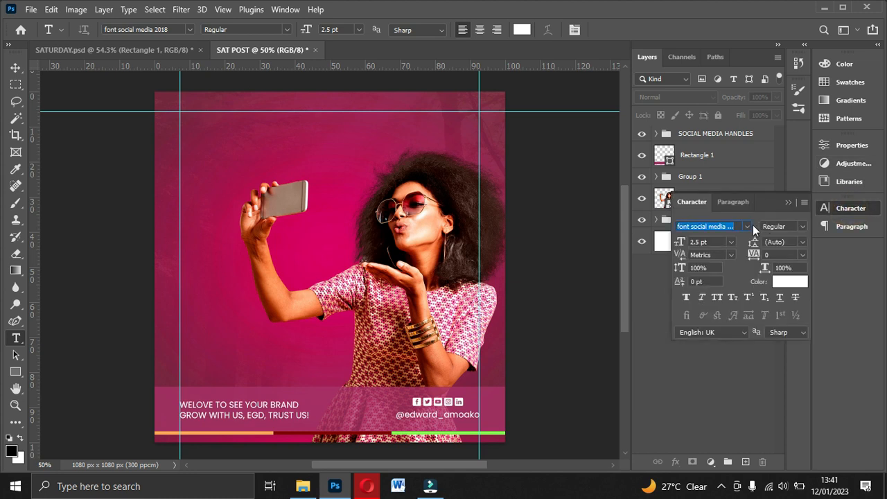
{"action": "left_click", "coordinate": [748, 226]}
{"action": "left_click", "coordinate": [740, 291]}
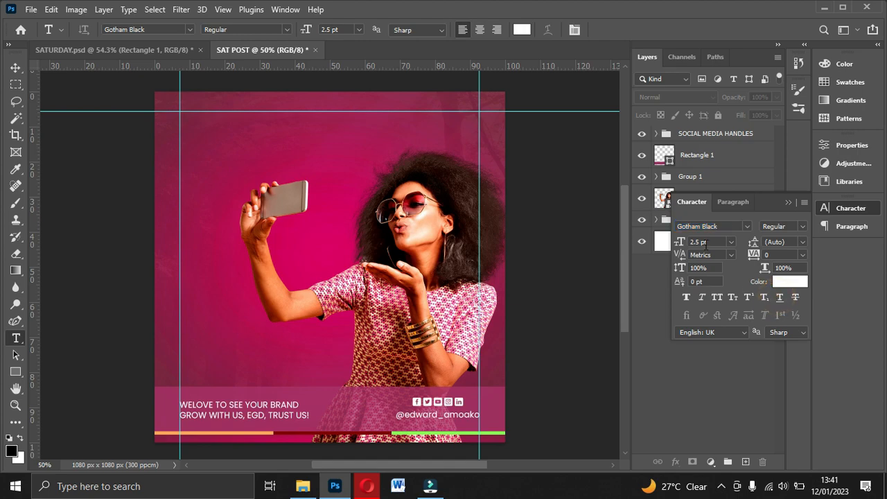
Step: Switch to File Explorer, examine the font folders of ASGN 3 and ASGN 1, including Metropilis, and return to Photoshop
{"action": "key", "text": "alt+Tab"}
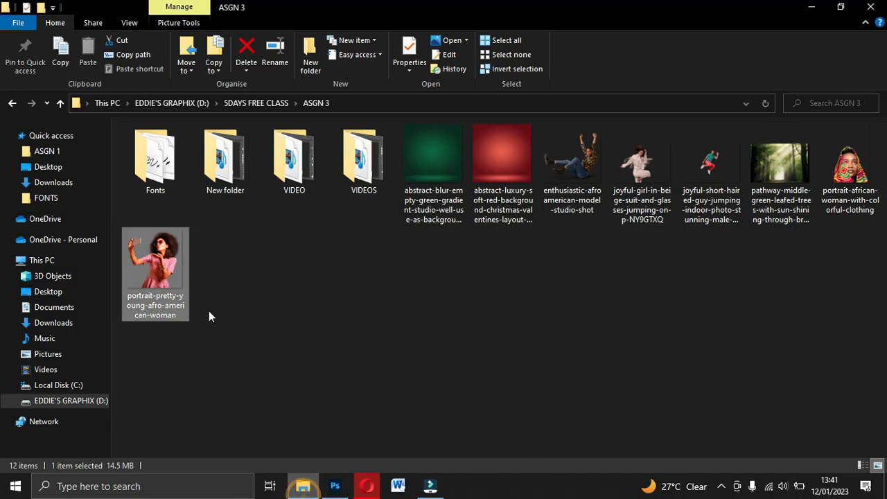
{"action": "double_click", "coordinate": [168, 186]}
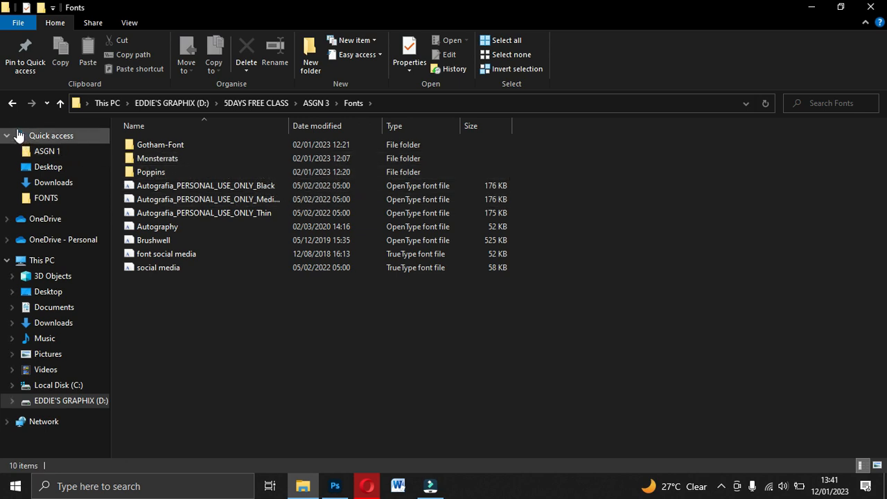
{"action": "left_click", "coordinate": [45, 151]}
{"action": "left_click", "coordinate": [161, 161]}
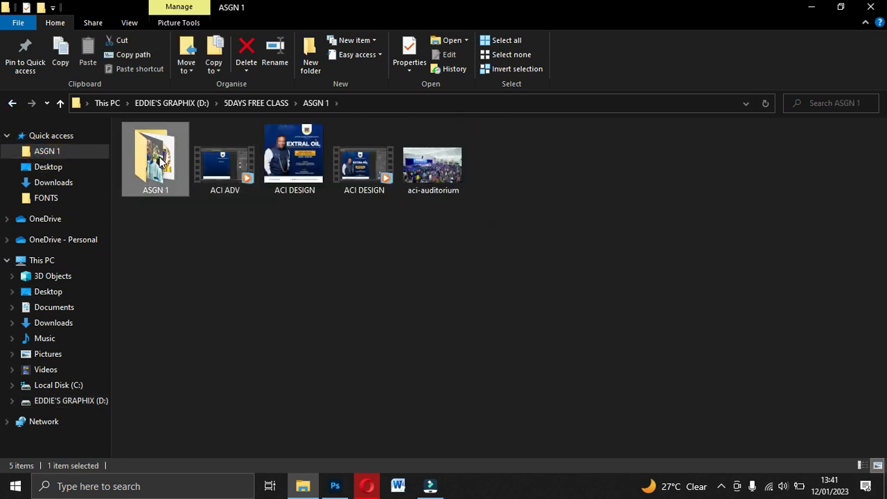
{"action": "double_click", "coordinate": [161, 161]}
{"action": "left_click", "coordinate": [172, 166]}
{"action": "double_click", "coordinate": [172, 166]}
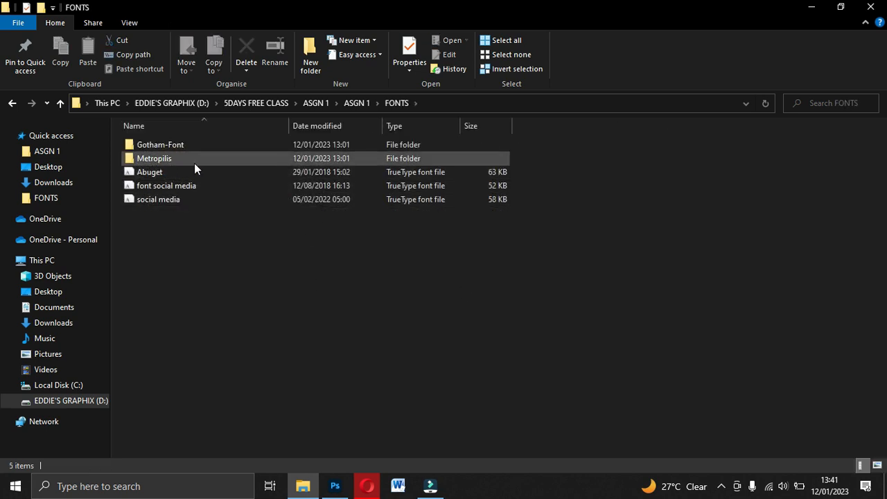
{"action": "double_click", "coordinate": [159, 159]}
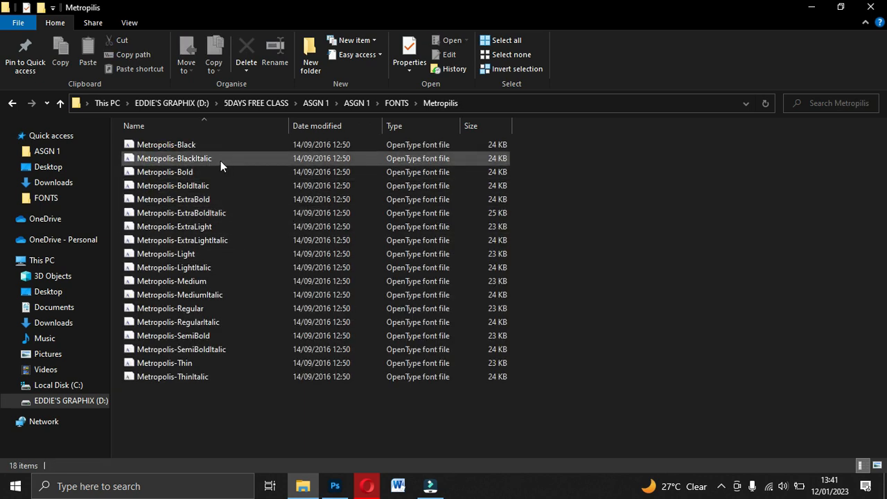
{"action": "left_click", "coordinate": [12, 103]}
{"action": "left_click", "coordinate": [11, 104]}
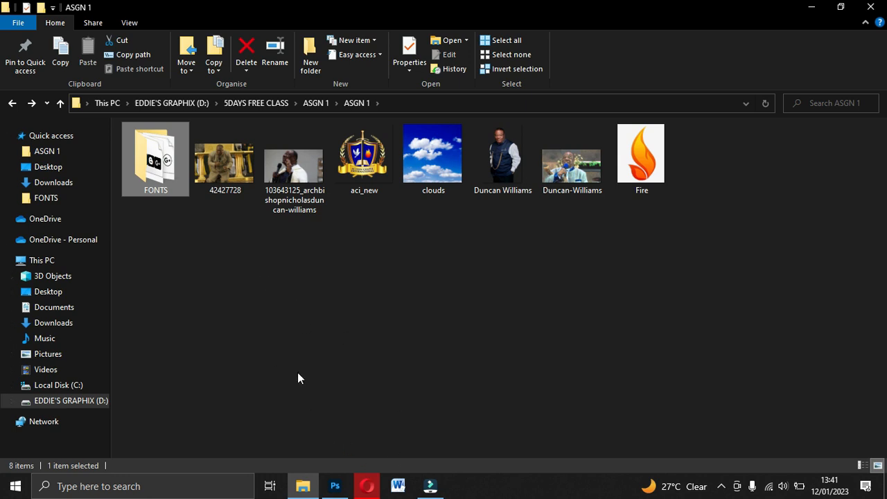
{"action": "left_click", "coordinate": [12, 103]}
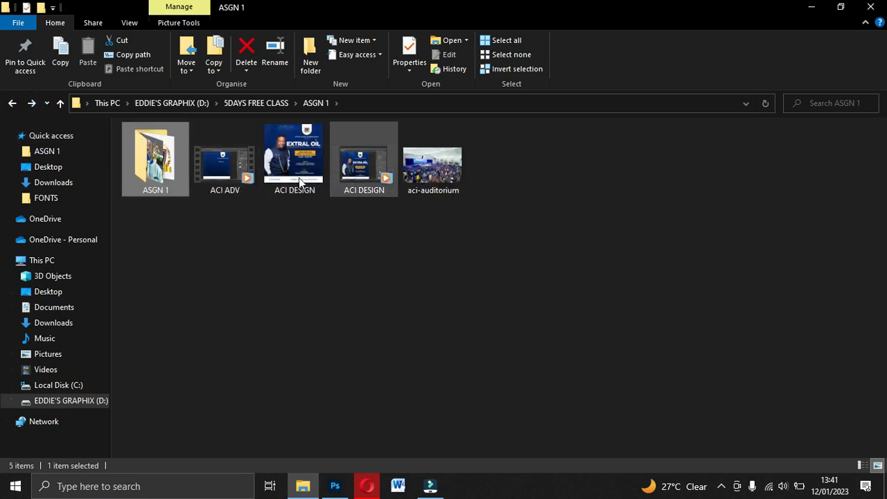
{"action": "left_click", "coordinate": [11, 102]}
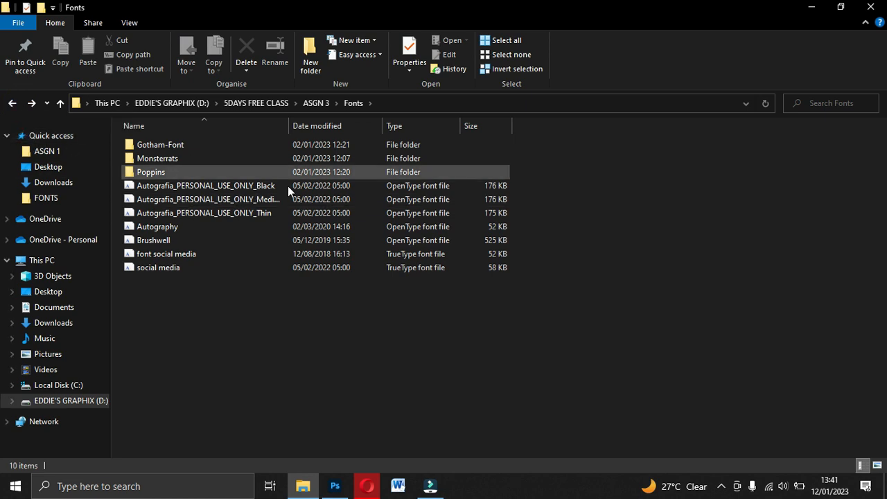
{"action": "left_click", "coordinate": [335, 486]}
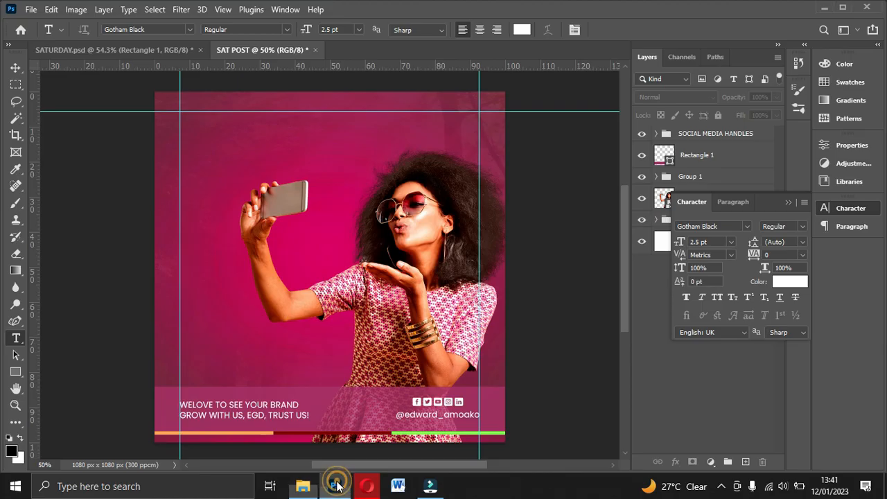
Step: Add the white headline text "Saturday" at 6 pt over the upper part of the image
{"action": "left_click", "coordinate": [731, 242]}
{"action": "left_click", "coordinate": [732, 242]}
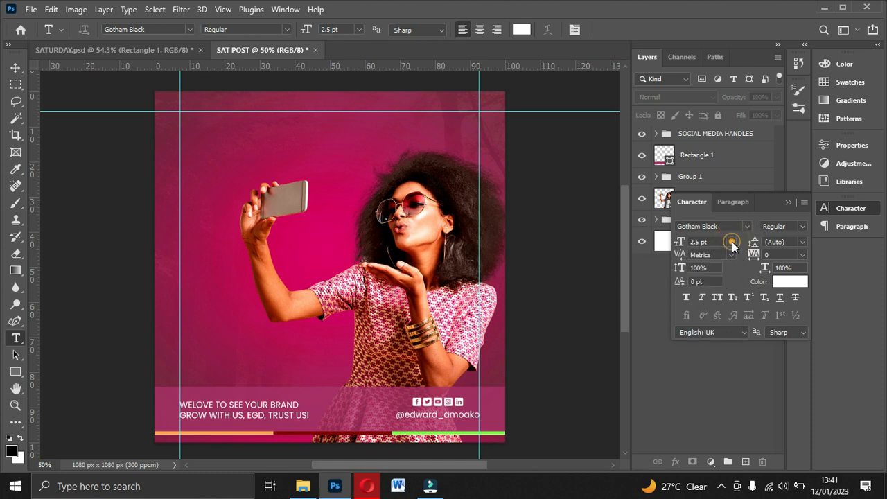
{"action": "left_click", "coordinate": [732, 243]}
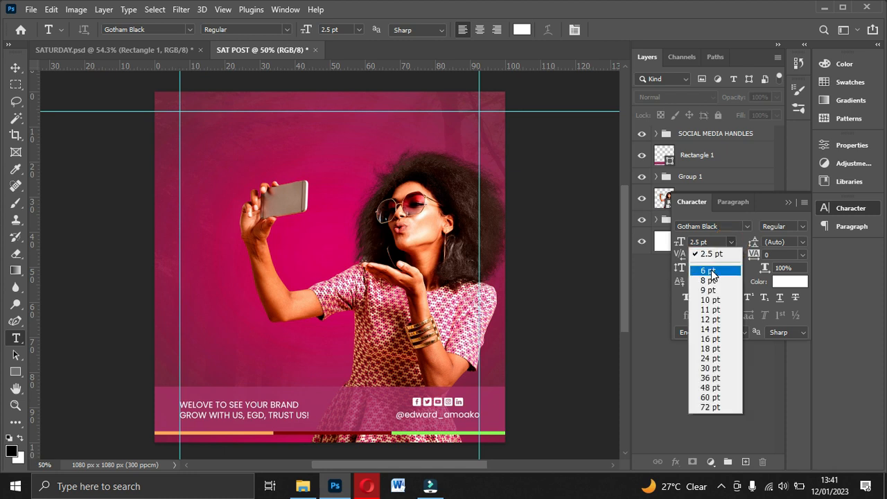
{"action": "left_click", "coordinate": [709, 268]}
{"action": "left_click", "coordinate": [232, 196]}
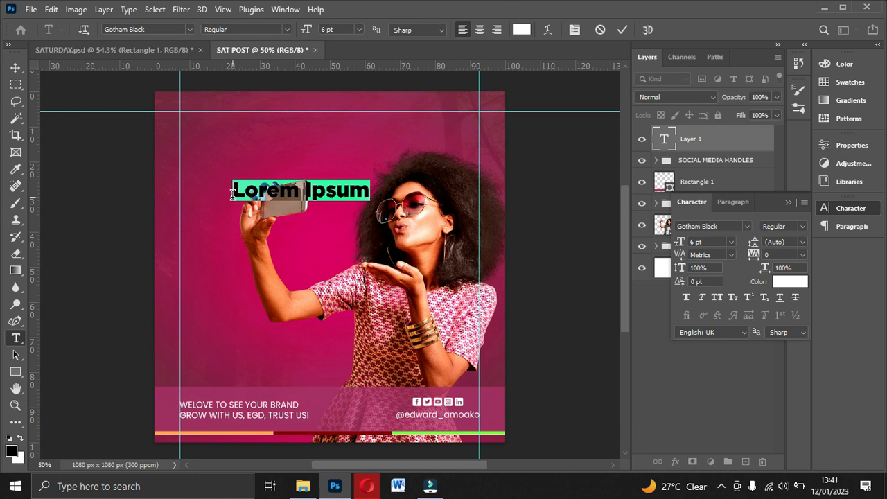
{"action": "type", "text": "Saturday"}
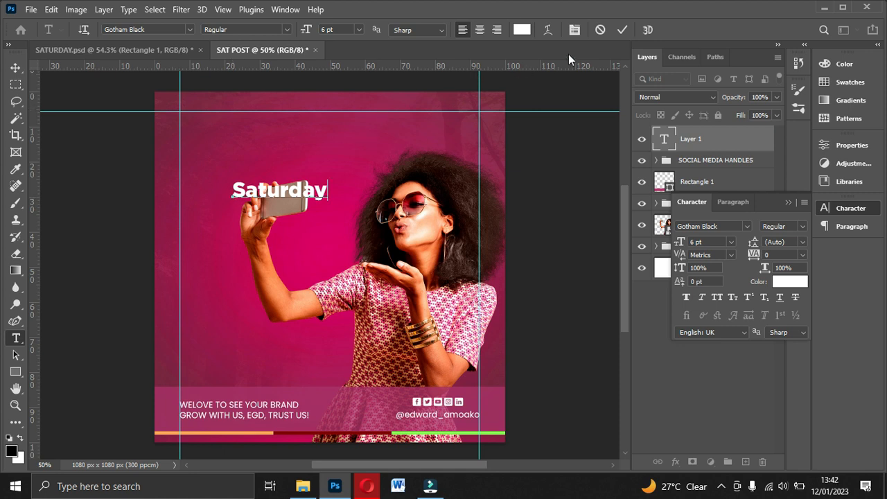
{"action": "left_click", "coordinate": [622, 29]}
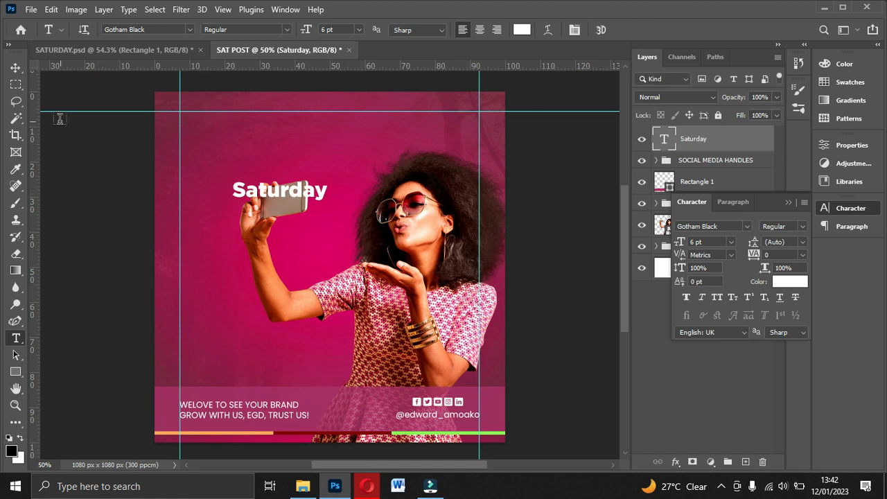
Step: Enlarge the Saturday headline to 16 pt and move it so its start aligns with the left vertical guide
{"action": "left_click", "coordinate": [16, 67]}
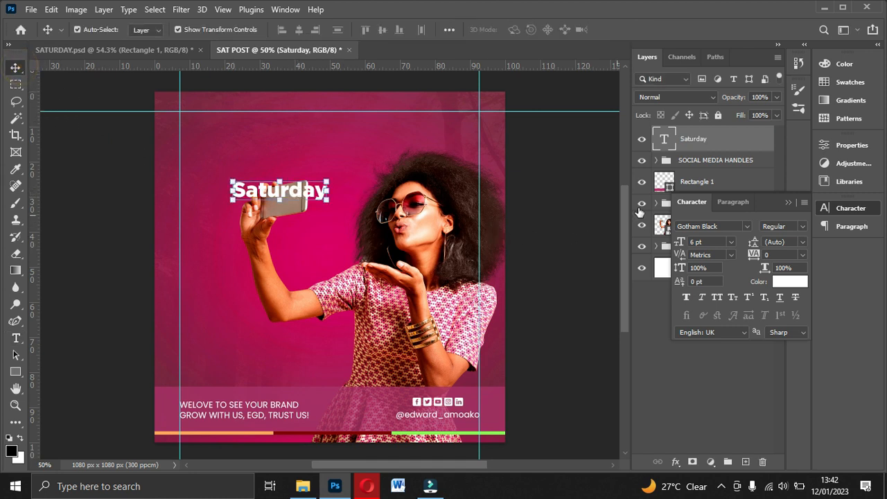
{"action": "left_click", "coordinate": [731, 241]}
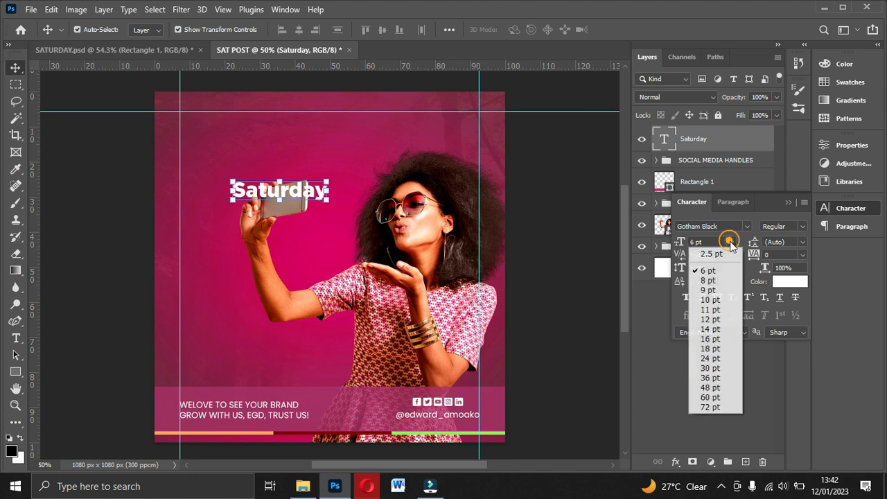
{"action": "left_click", "coordinate": [713, 337]}
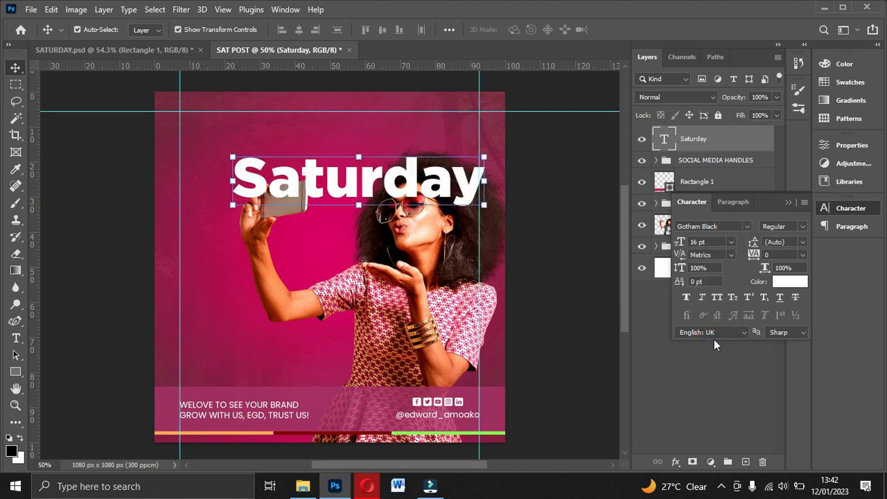
{"action": "left_click_drag", "start_coordinate": [380, 184], "coordinate": [333, 183]}
{"action": "left_click", "coordinate": [785, 201]}
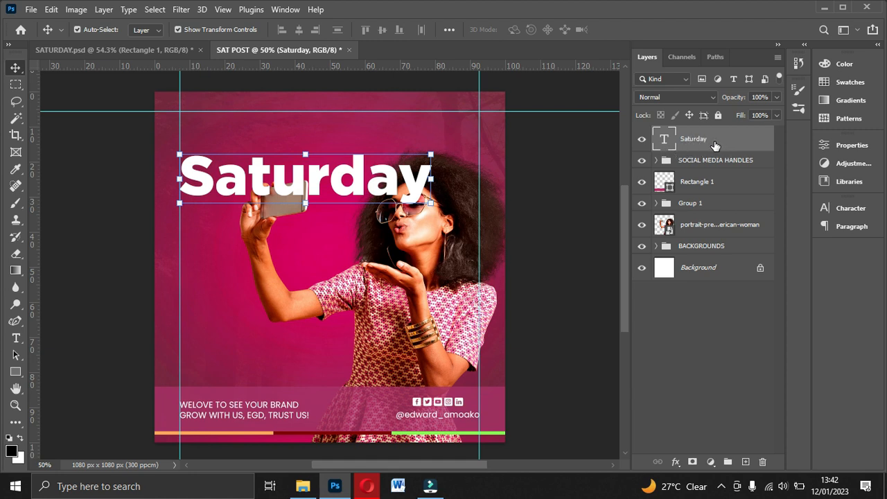
Step: Duplicate the Saturday text layer, place the copy beneath the woman's portrait, and set the original layer's Fill to 0%
{"action": "key", "text": "ctrl+j"}
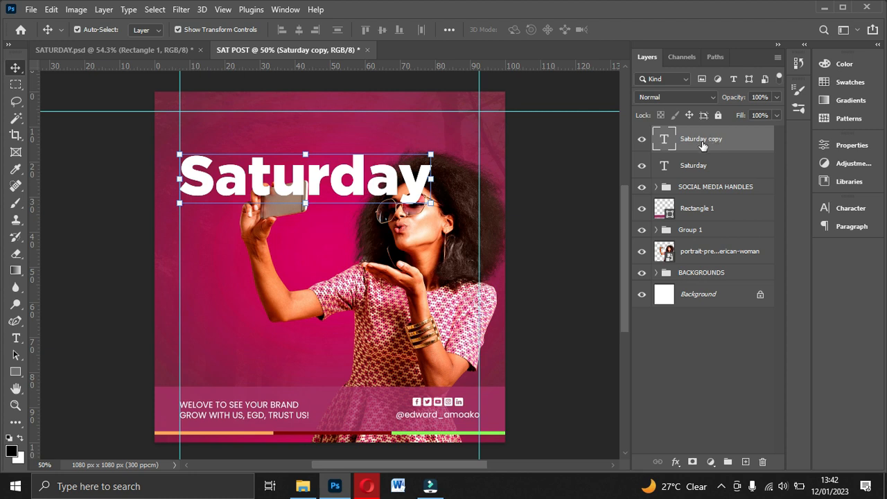
{"action": "left_click_drag", "start_coordinate": [703, 148], "coordinate": [717, 265]}
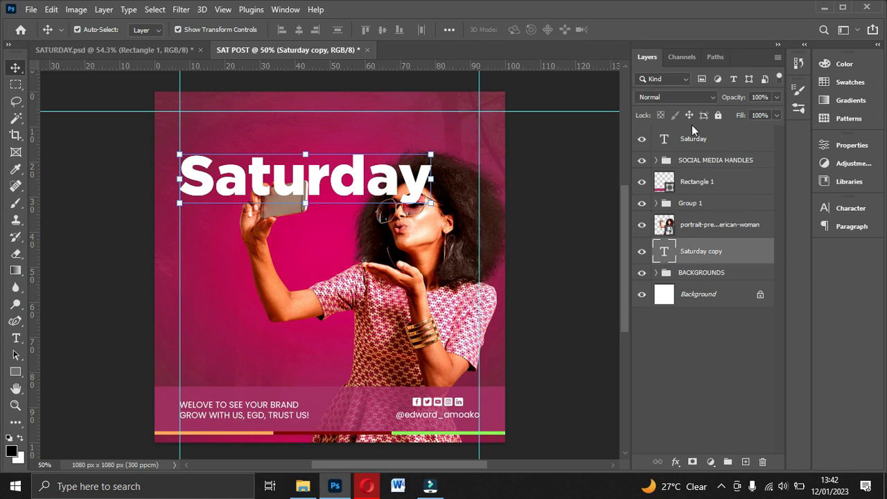
{"action": "left_click", "coordinate": [700, 140]}
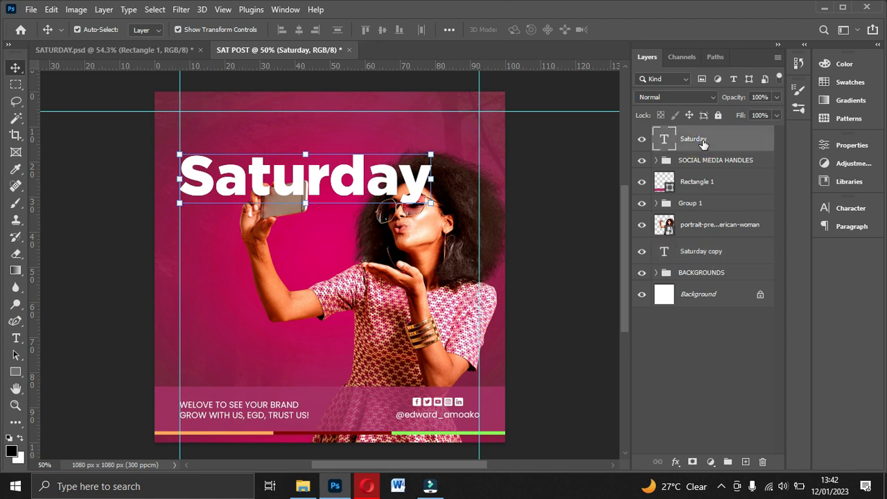
{"action": "left_click", "coordinate": [775, 117]}
{"action": "left_click_drag", "start_coordinate": [774, 131], "coordinate": [701, 132]}
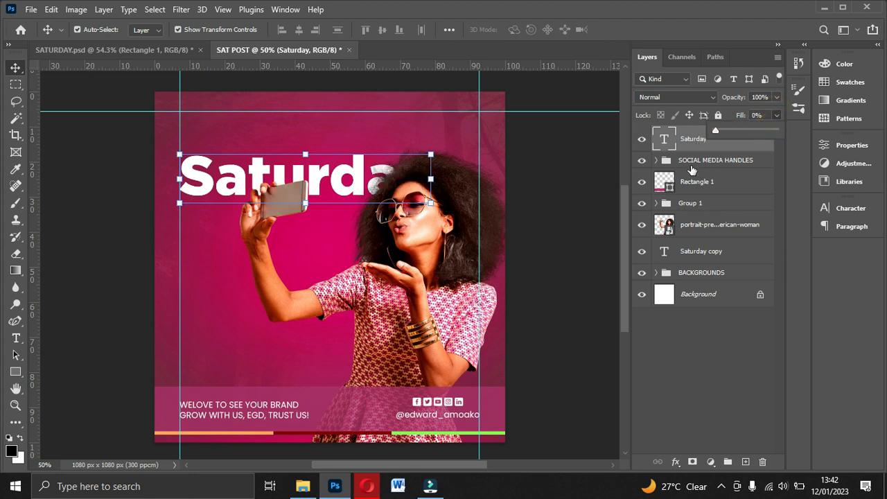
{"action": "left_click", "coordinate": [685, 347]}
Step: Apply a 1 px white outside Stroke at 100% opacity to the original Saturday layer
{"action": "left_click", "coordinate": [721, 140]}
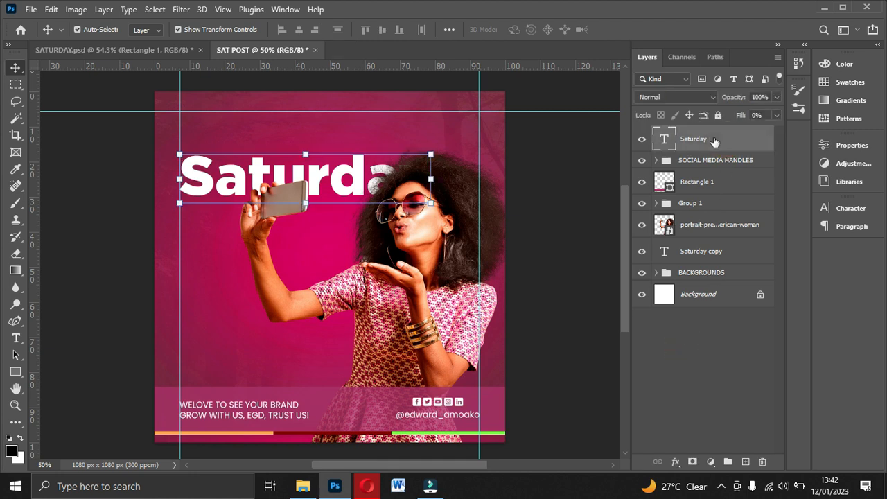
{"action": "left_click", "coordinate": [776, 115]}
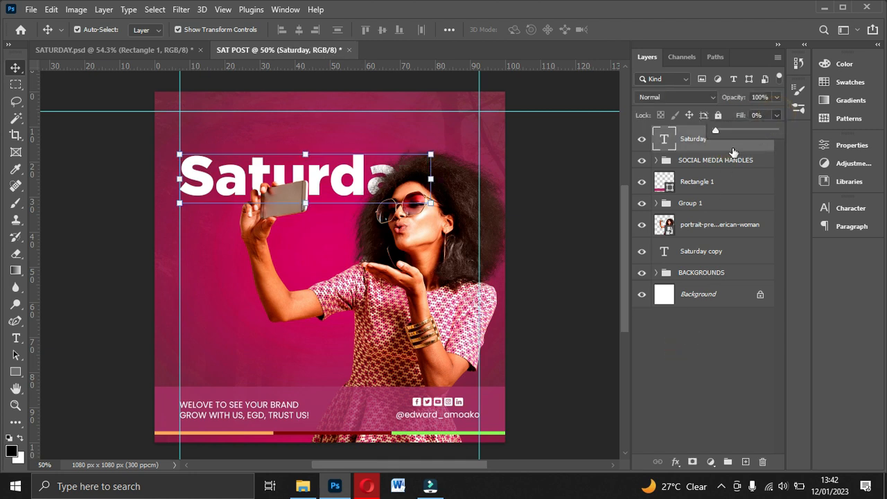
{"action": "left_click", "coordinate": [676, 463]}
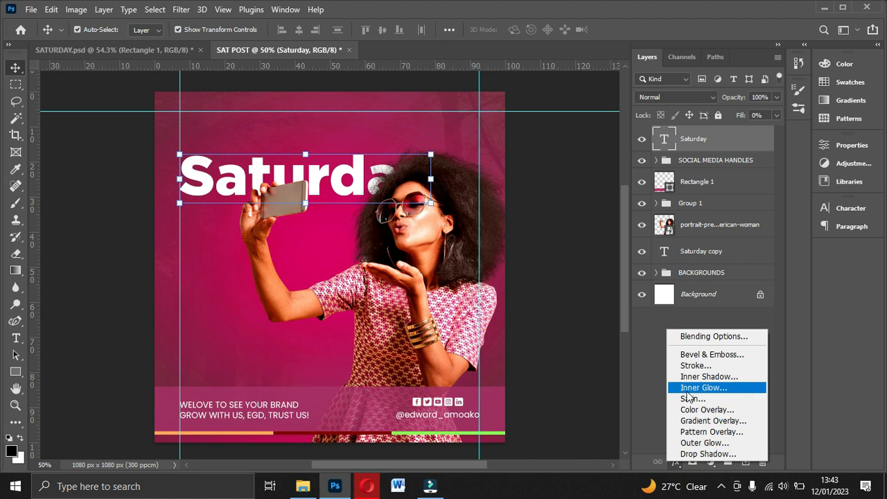
{"action": "left_click", "coordinate": [691, 367]}
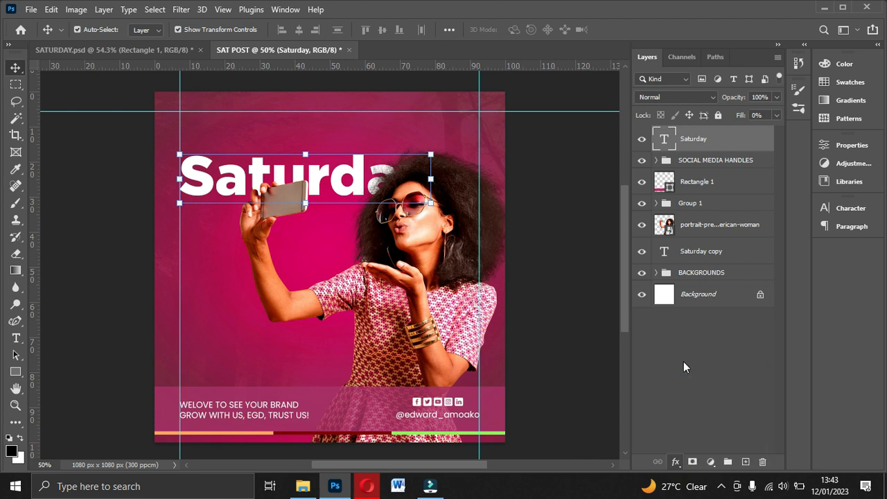
{"action": "left_click", "coordinate": [529, 153]}
{"action": "left_click_drag", "start_coordinate": [531, 158], "coordinate": [688, 134]}
{"action": "key", "text": "Down"}
{"action": "key", "text": "Down"}
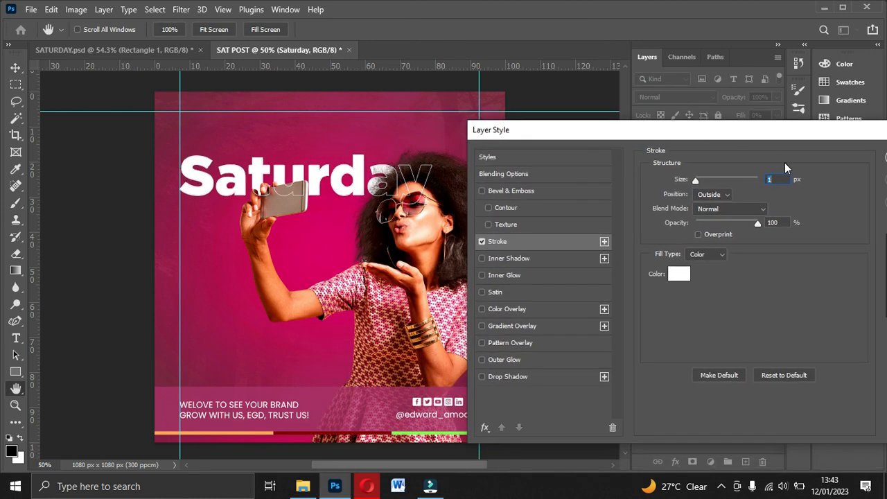
{"action": "left_click_drag", "start_coordinate": [803, 139], "coordinate": [529, 301]}
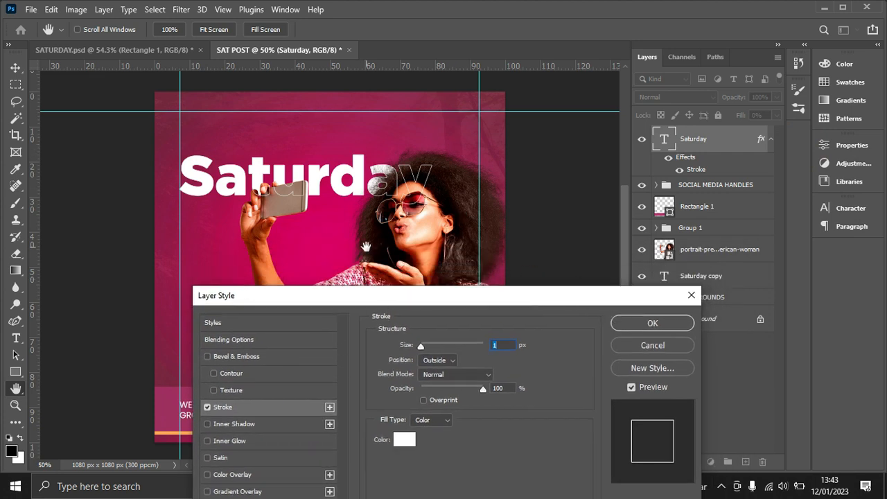
{"action": "left_click_drag", "start_coordinate": [358, 295], "coordinate": [532, 252]}
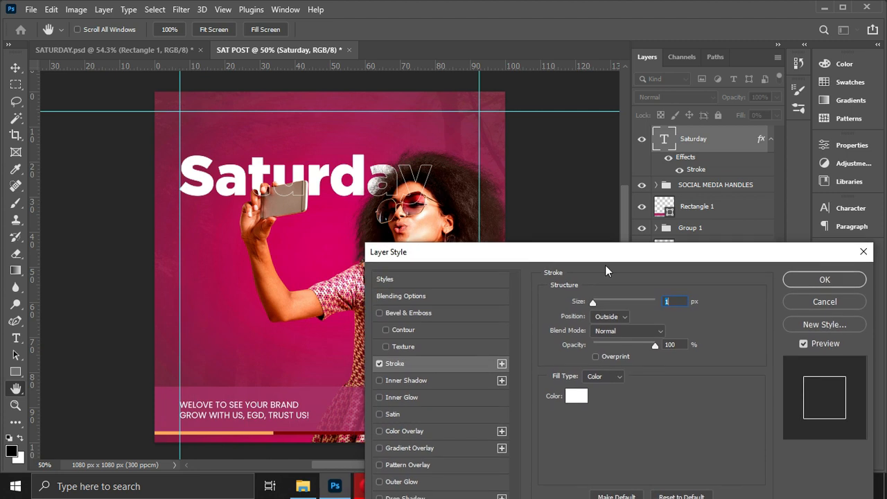
{"action": "left_click", "coordinate": [808, 280]}
{"action": "left_click", "coordinate": [599, 215]}
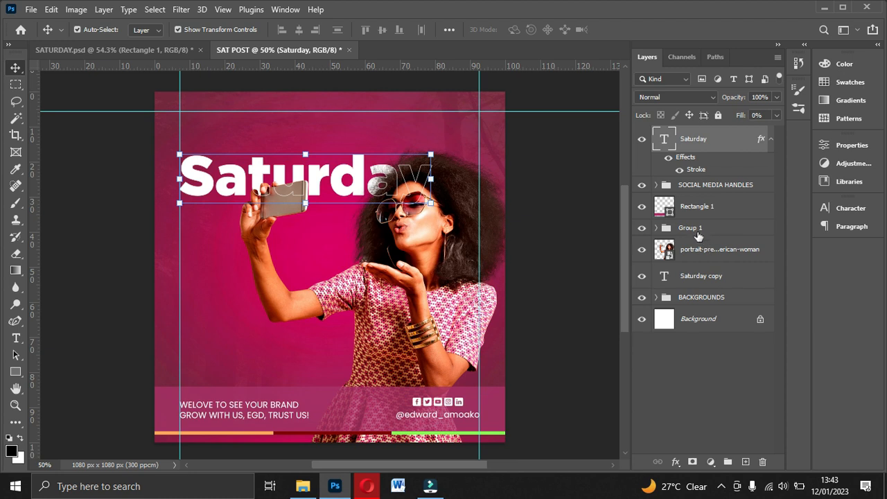
Step: Duplicate the Saturday copy layer behind the portrait and move the duplicate down to the level of the woman's raised forearm
{"action": "left_click", "coordinate": [696, 278]}
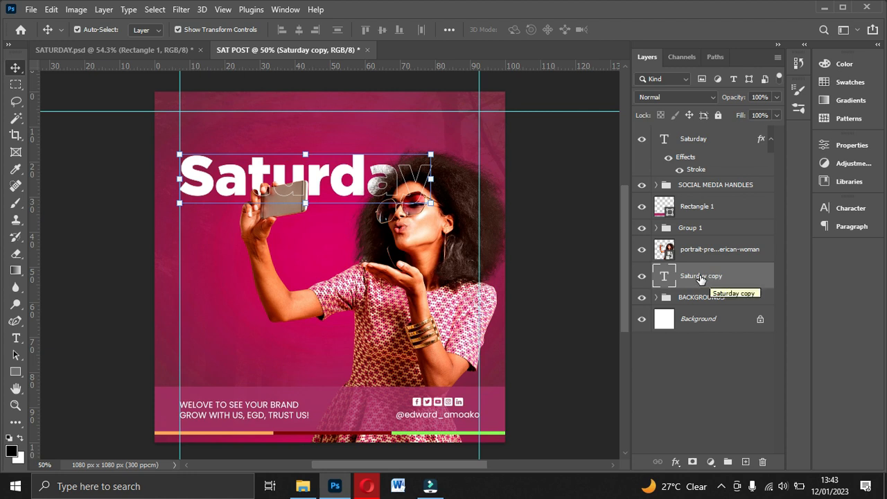
{"action": "key", "text": "ctrl+j"}
{"action": "key", "text": "Down"}
{"action": "key", "text": "Down"}
{"action": "key", "text": "Down"}
{"action": "key", "text": "Down"}
{"action": "key", "text": "Down"}
{"action": "key", "text": "Down"}
{"action": "key", "text": "Down"}
{"action": "key", "text": "Down"}
{"action": "key", "text": "Down"}
{"action": "key", "text": "Down"}
{"action": "key", "text": "Down"}
{"action": "key", "text": "Down"}
{"action": "key", "text": "Down"}
{"action": "key", "text": "Down"}
{"action": "key", "text": "Down"}
{"action": "key", "text": "Down"}
{"action": "key", "text": "Down"}
{"action": "key", "text": "Down"}
{"action": "key", "text": "Down"}
{"action": "key", "text": "Down"}
{"action": "key", "text": "Down"}
{"action": "key", "text": "Down"}
{"action": "key", "text": "Down"}
{"action": "key", "text": "Down"}
{"action": "key", "text": "Down"}
{"action": "key", "text": "Down"}
{"action": "key", "text": "Down"}
{"action": "key", "text": "Down"}
{"action": "key", "text": "Down"}
{"action": "key", "text": "Down"}
{"action": "key", "text": "Down"}
{"action": "key", "text": "Down"}
{"action": "key", "text": "Down"}
{"action": "key", "text": "Down"}
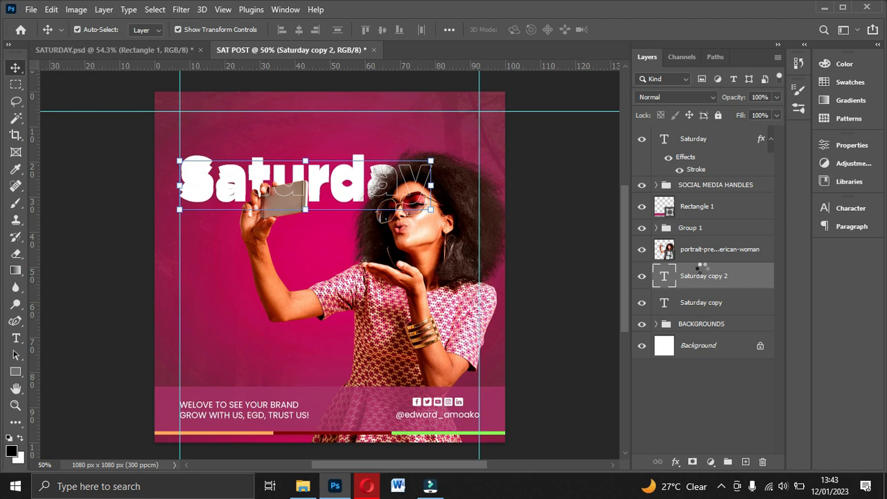
{"action": "key", "text": "Down"}
{"action": "key", "text": "Down"}
{"action": "key", "text": "Down"}
{"action": "key", "text": "Down"}
{"action": "key", "text": "Down"}
{"action": "key", "text": "Down"}
{"action": "key", "text": "Down"}
{"action": "key", "text": "Down"}
{"action": "key", "text": "Down"}
{"action": "key", "text": "Down"}
{"action": "key", "text": "Down"}
{"action": "key", "text": "Down"}
{"action": "key", "text": "Down"}
{"action": "key", "text": "Down"}
{"action": "key", "text": "Down"}
{"action": "key", "text": "Down"}
{"action": "key", "text": "Down"}
{"action": "key", "text": "Down"}
{"action": "key", "text": "Down"}
{"action": "key", "text": "Down"}
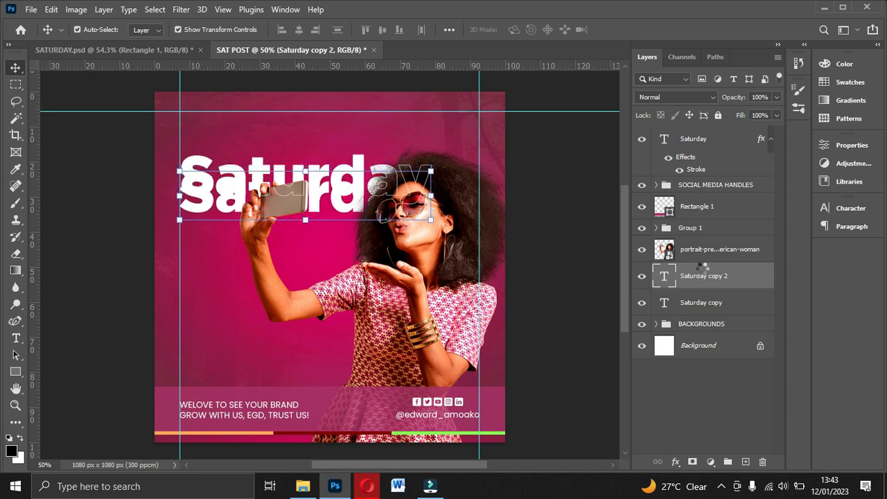
{"action": "left_click_drag", "start_coordinate": [214, 220], "coordinate": [208, 296]}
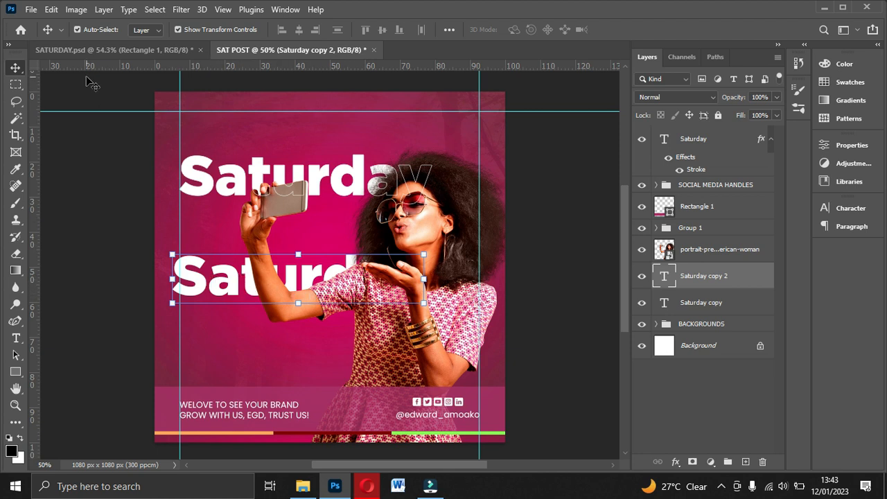
Step: Compare with the reference SATURDAY.psd, and change the lower Saturday copy's font to Poppins Regular
{"action": "left_click", "coordinate": [110, 49]}
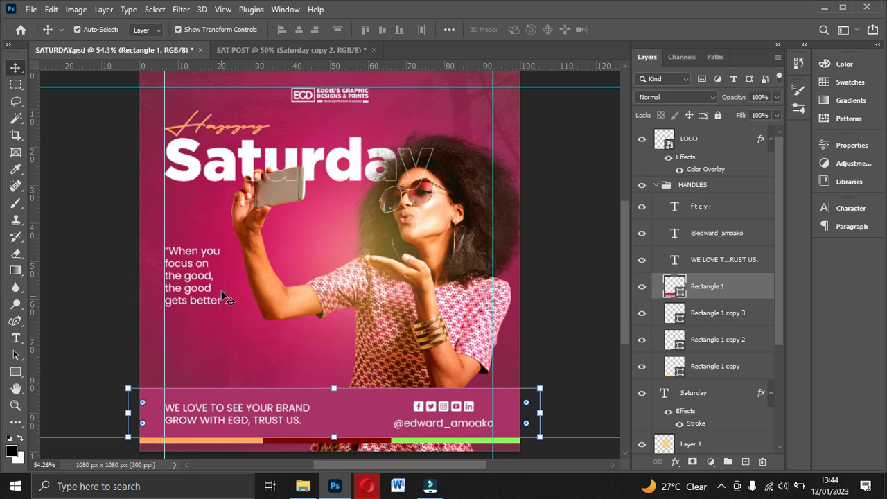
{"action": "left_click", "coordinate": [295, 49]}
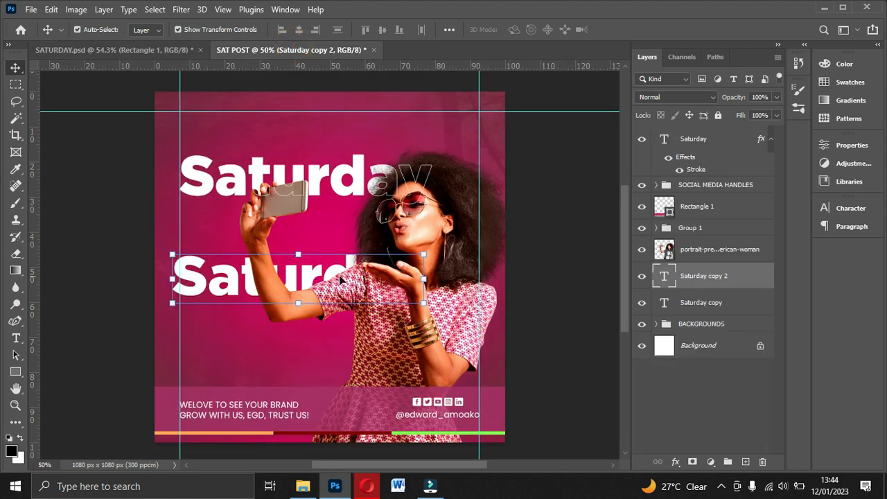
{"action": "left_click", "coordinate": [851, 208]}
{"action": "left_click", "coordinate": [740, 228]}
{"action": "key", "text": "BackSpace"}
{"action": "key", "text": "BackSpace"}
{"action": "key", "text": "BackSpace"}
{"action": "key", "text": "BackSpace"}
{"action": "key", "text": "BackSpace"}
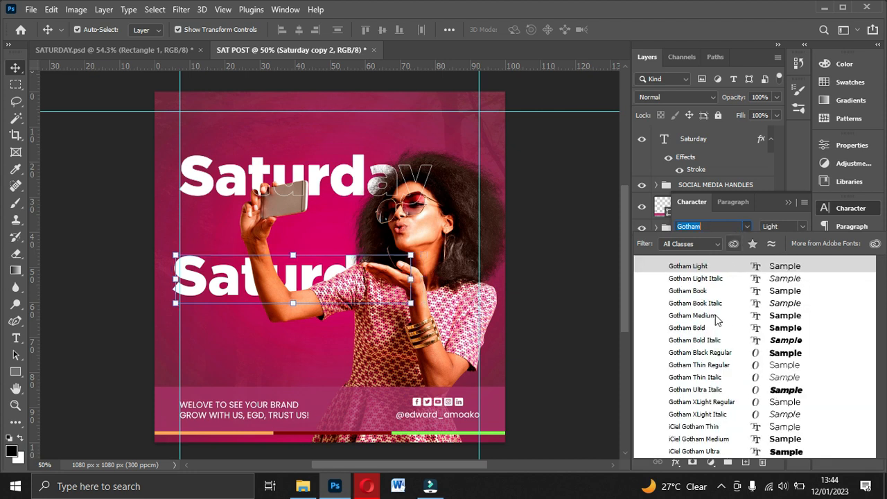
{"action": "left_click", "coordinate": [747, 225]}
{"action": "left_click", "coordinate": [746, 225]}
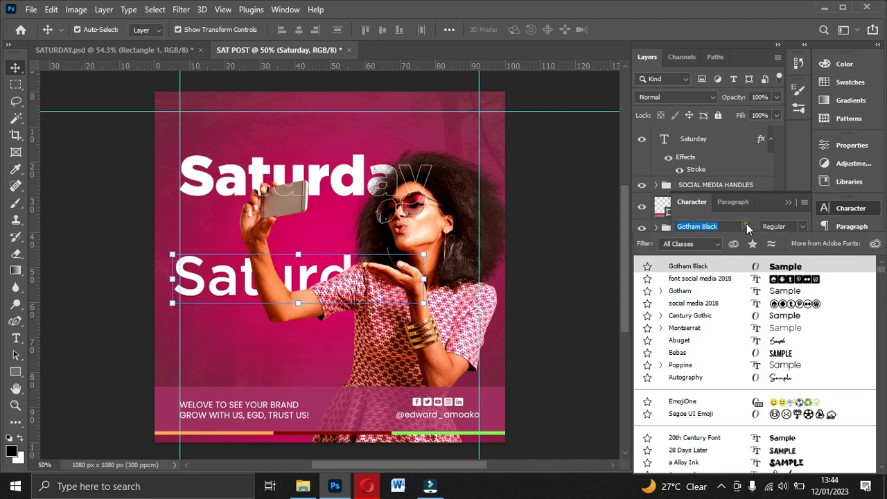
{"action": "left_click", "coordinate": [688, 371]}
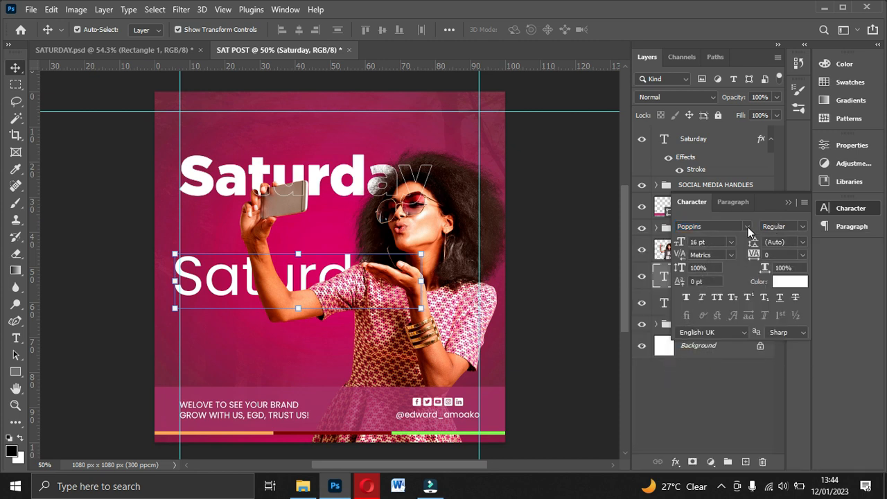
Step: Reduce the lower Saturday text to 3 pt and move it so its start aligns with the left vertical guide
{"action": "left_click", "coordinate": [730, 242]}
{"action": "left_click", "coordinate": [705, 271]}
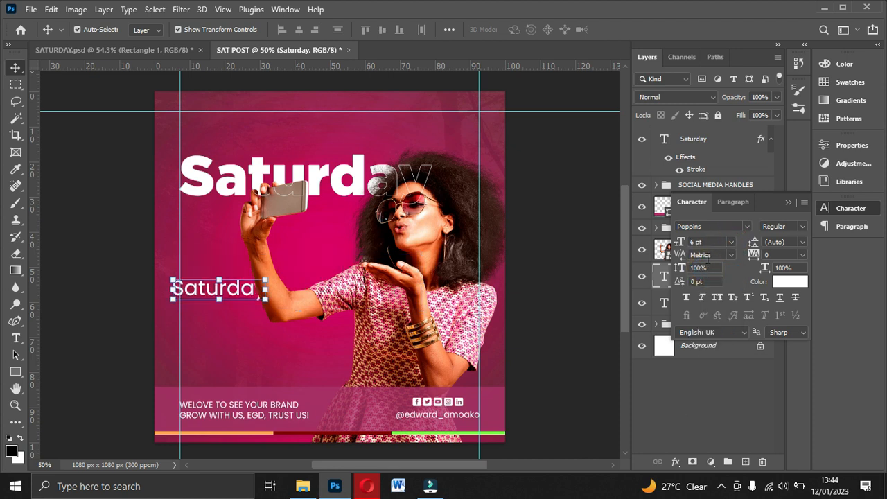
{"action": "left_click", "coordinate": [679, 243]}
{"action": "type", "text": "3"}
{"action": "key", "text": "Return"}
{"action": "left_click_drag", "start_coordinate": [207, 296], "coordinate": [206, 282]}
Step: Replace the small Saturday text with the four-line quote “When you / focus on the / good, the good / gets better”
{"action": "double_click", "coordinate": [214, 278]}
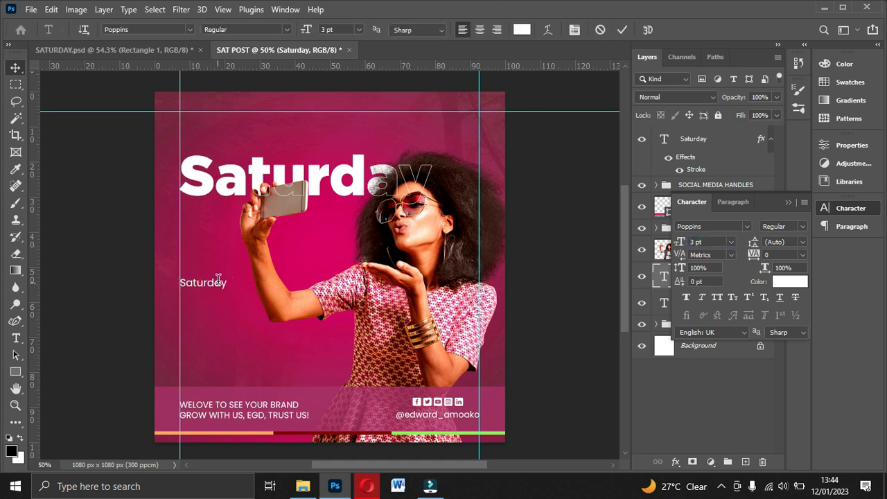
{"action": "type", "text": "t"}
{"action": "type", "text": "Wh"}
{"action": "type", "text": "en you"}
{"action": "type", "text": " foucs"}
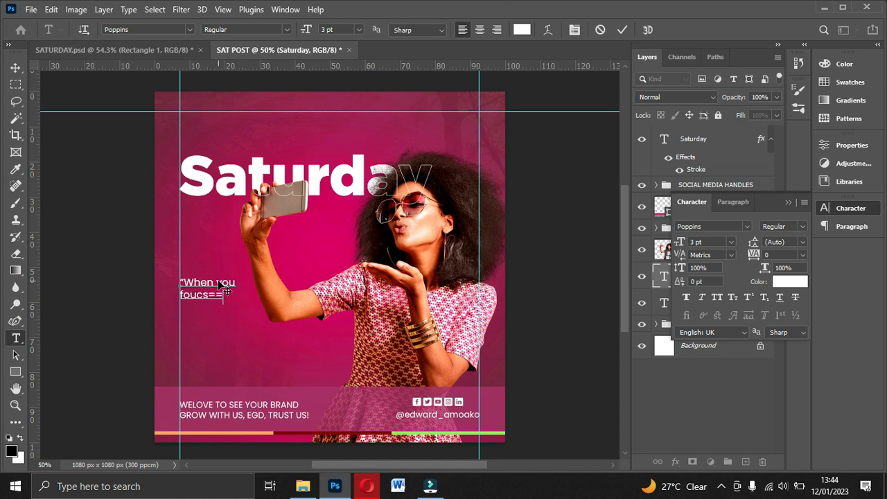
{"action": "key", "text": "BackSpace"}
{"action": "key", "text": "BackSpace"}
{"action": "key", "text": "BackSpace"}
{"action": "key", "text": "BackSpace"}
{"action": "key", "text": "BackSpace"}
{"action": "key", "text": "BackSpace"}
{"action": "key", "text": "BackSpace"}
{"action": "type", "text": "ocus"}
{"action": "key", "text": "BackSpace"}
{"action": "key", "text": "BackSpace"}
{"action": "type", "text": "the"}
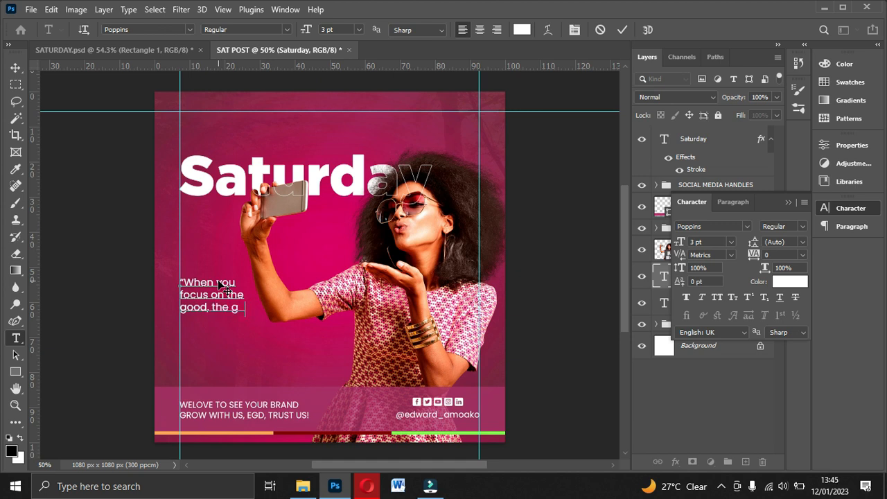
{"action": "type", "text": "gets better”"}
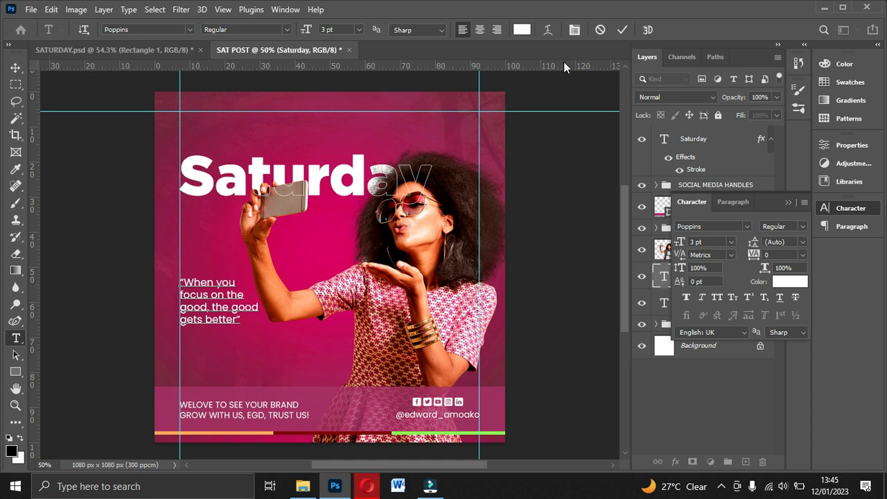
{"action": "left_click", "coordinate": [623, 30]}
{"action": "key", "text": "v"}
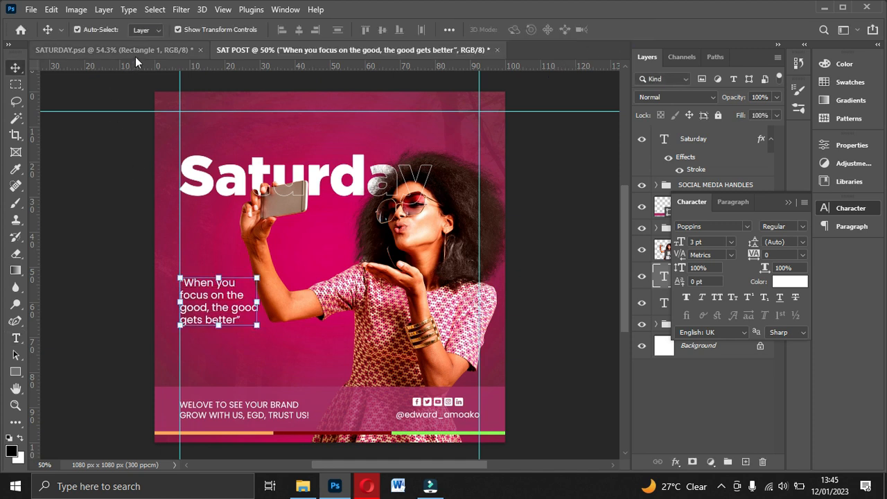
Step: Rebreak the quote into five lines like the reference post: “When you / focus on / the good, / the good / gets better”
{"action": "left_click", "coordinate": [134, 54]}
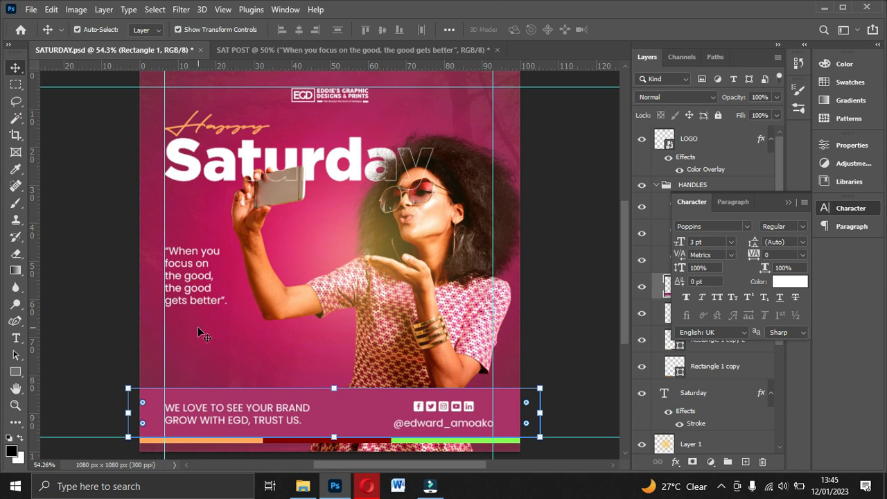
{"action": "left_click", "coordinate": [276, 51]}
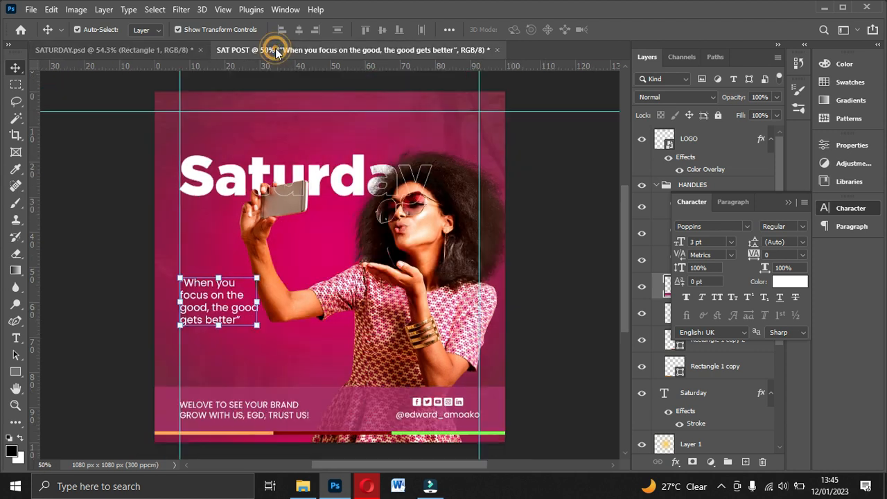
{"action": "double_click", "coordinate": [222, 303]}
{"action": "left_click", "coordinate": [227, 294]}
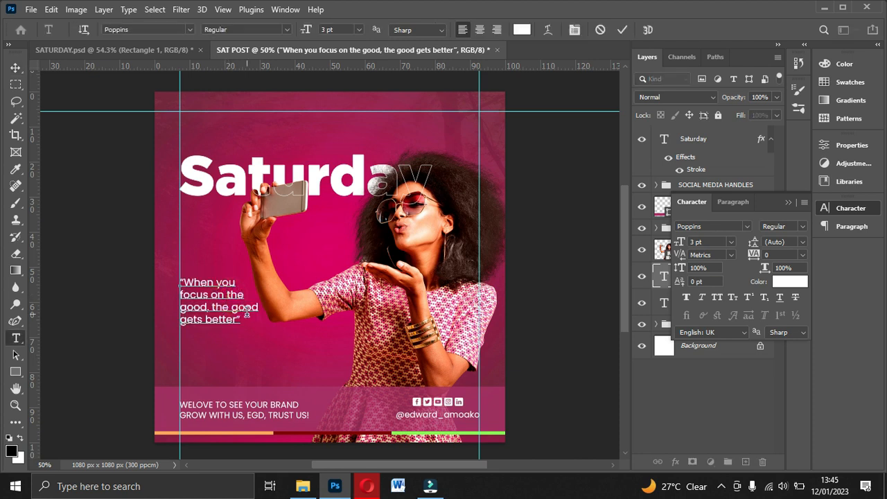
{"action": "key", "text": "Return"}
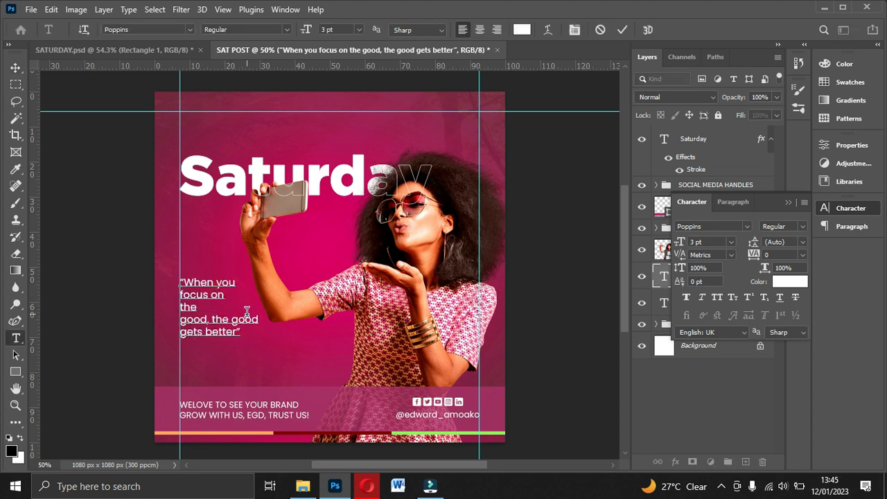
{"action": "key", "text": "Delete"}
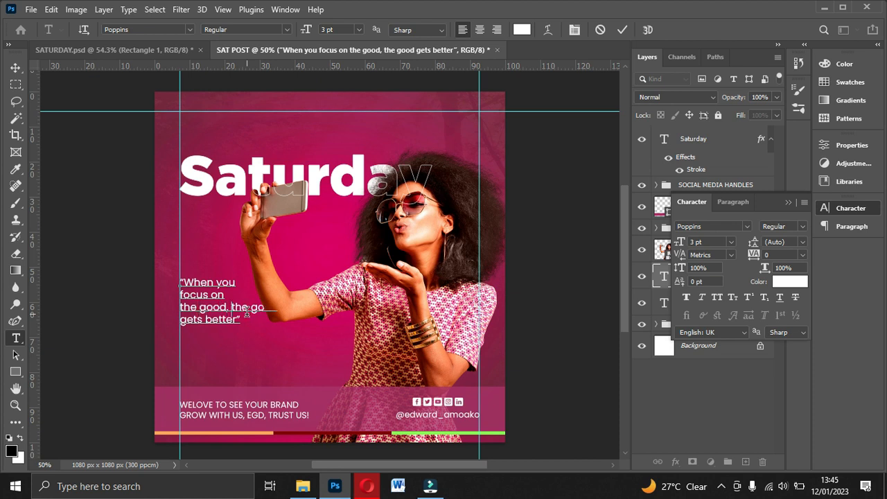
{"action": "key", "text": "Return"}
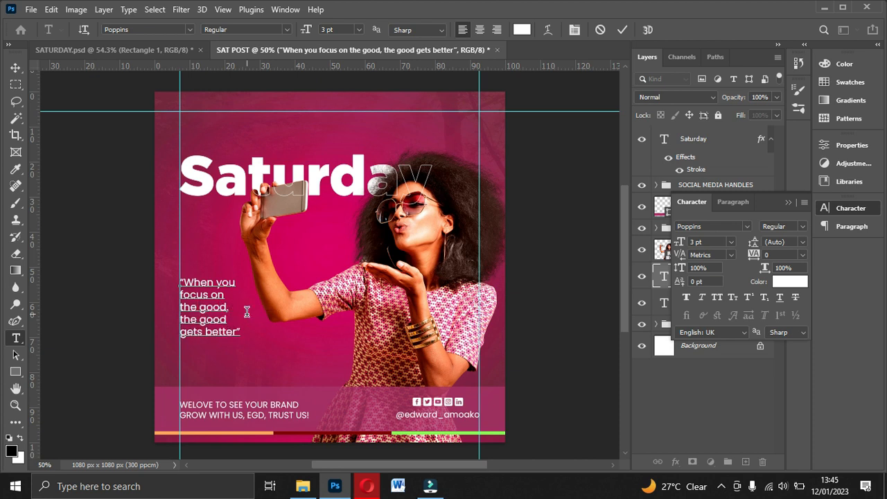
{"action": "left_click", "coordinate": [622, 29]}
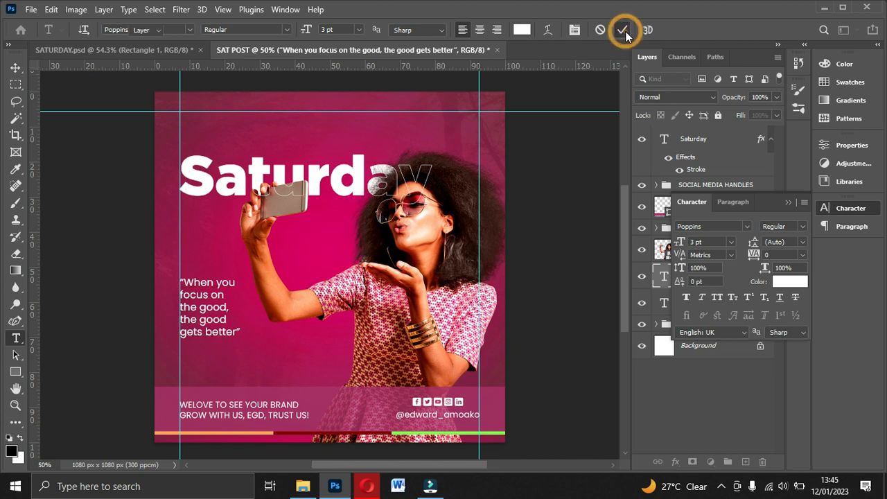
{"action": "key", "text": "v"}
Step: Move the quote up beside the woman's raised forearm, keeping its start aligned with the left vertical guide
{"action": "left_click_drag", "start_coordinate": [232, 310], "coordinate": [230, 297]}
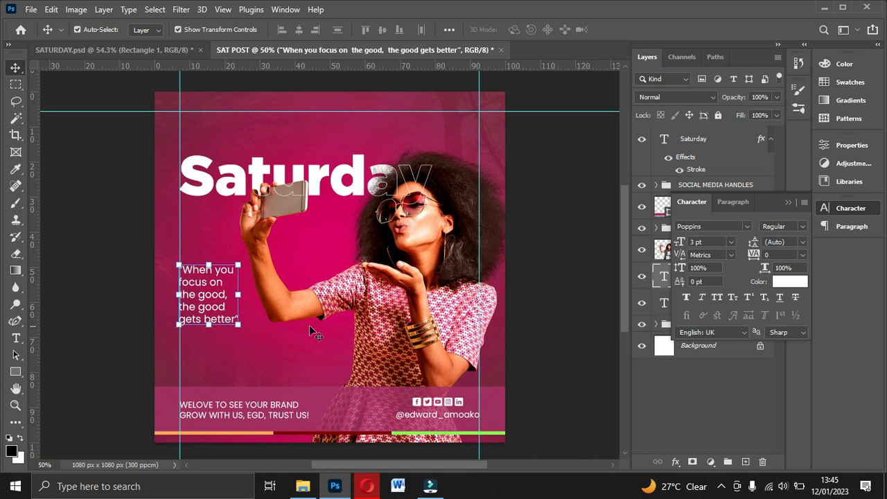
{"action": "left_click_drag", "start_coordinate": [206, 298], "coordinate": [209, 281]}
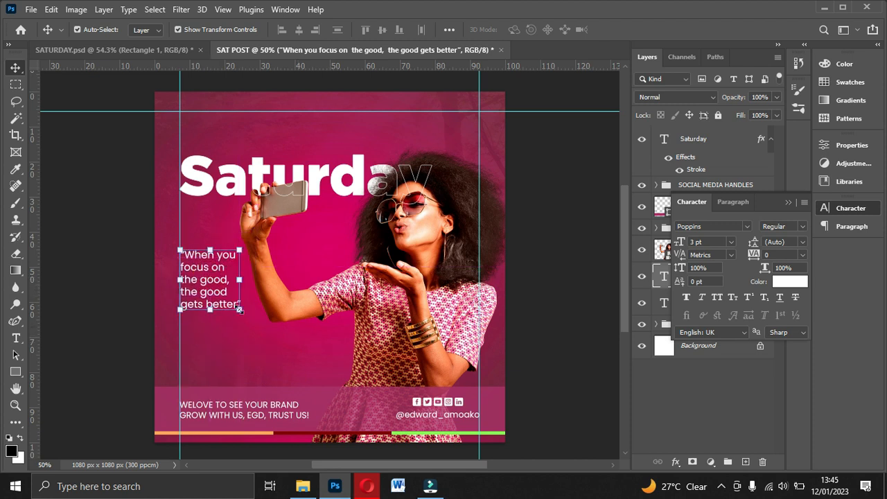
{"action": "left_click", "coordinate": [558, 327]}
{"action": "left_click", "coordinate": [788, 202]}
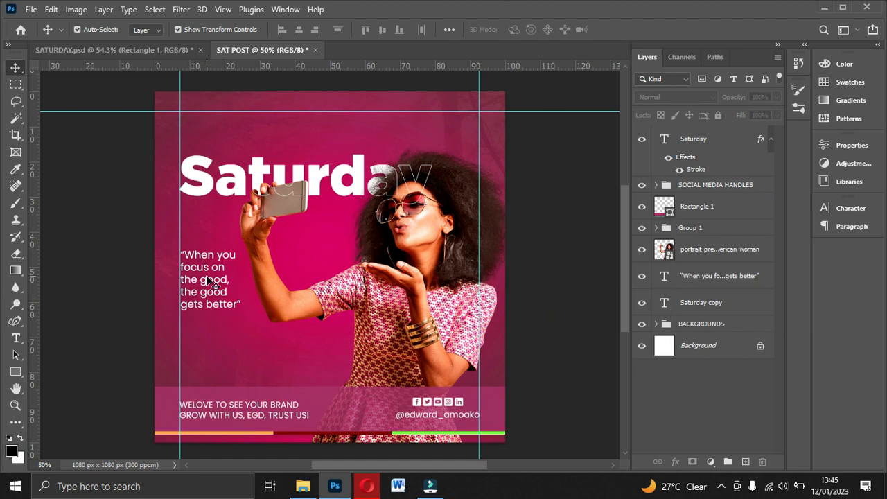
Step: Select the quote layer and set the Rectangle tool's fill colour to white (ffffff)
{"action": "key", "text": "ctrl+plus"}
{"action": "scroll", "coordinate": [208, 270], "scroll_direction": "down", "scroll_amount": 3}
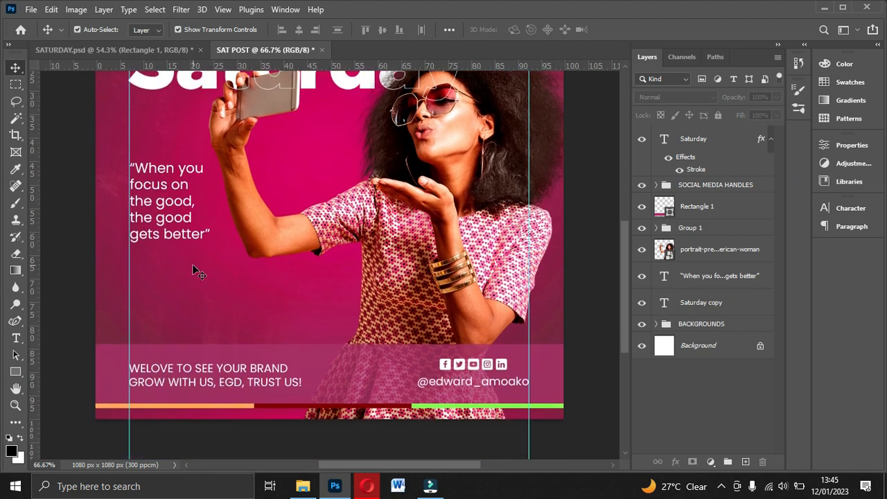
{"action": "left_click", "coordinate": [163, 229], "text": "ctrl"}
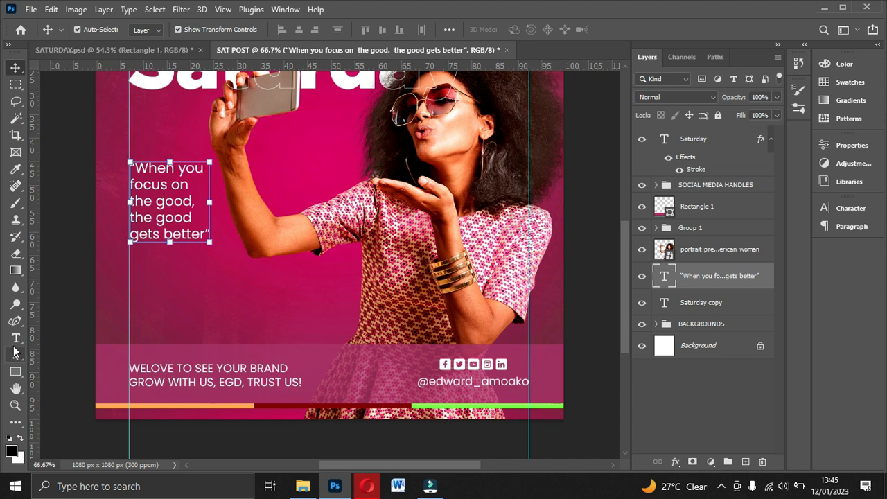
{"action": "left_click", "coordinate": [16, 373]}
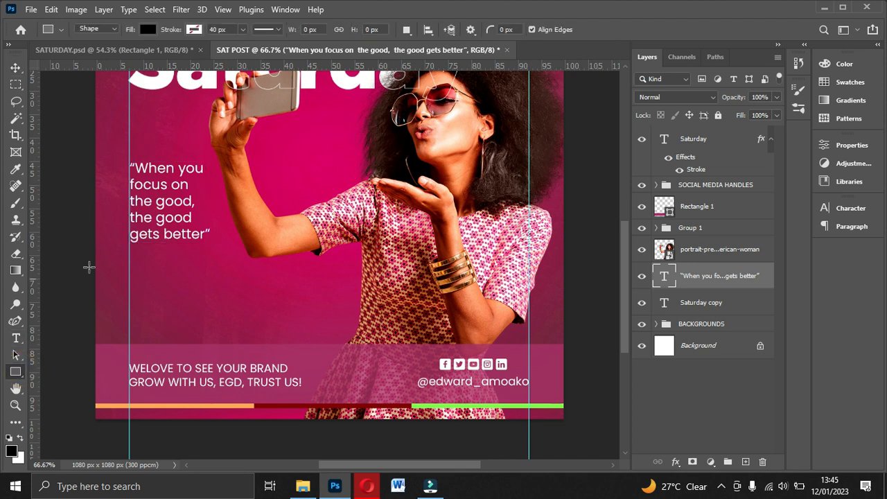
{"action": "left_click", "coordinate": [147, 29]}
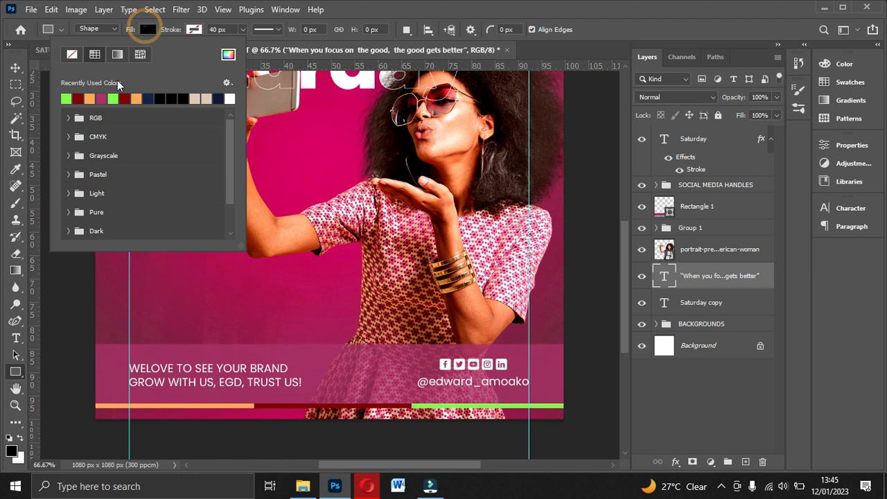
{"action": "left_click", "coordinate": [228, 56]}
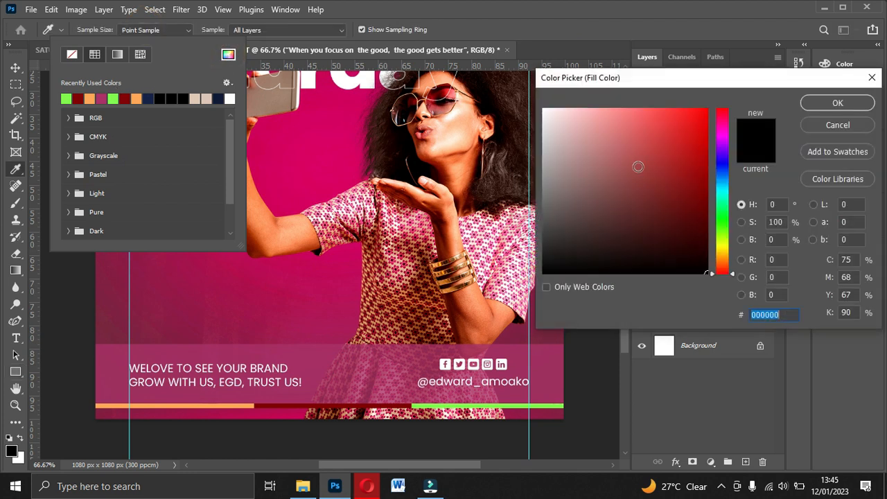
{"action": "left_click_drag", "start_coordinate": [572, 139], "coordinate": [455, 69]}
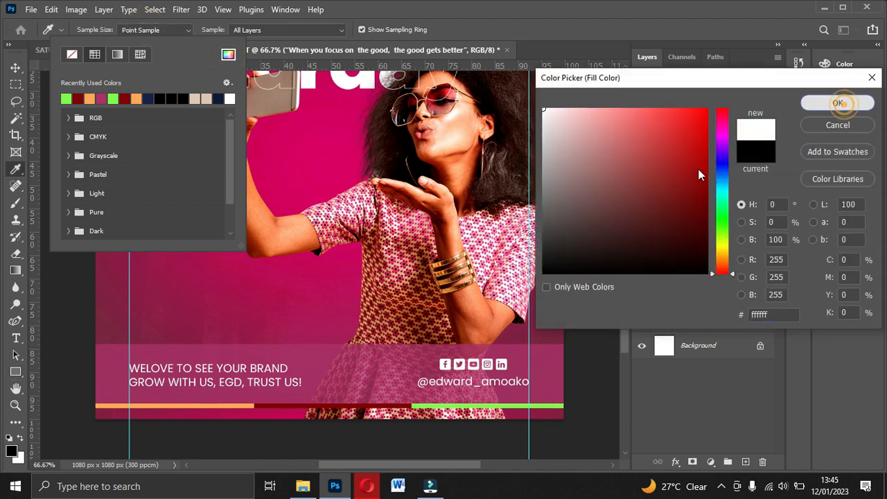
{"action": "left_click", "coordinate": [837, 102]}
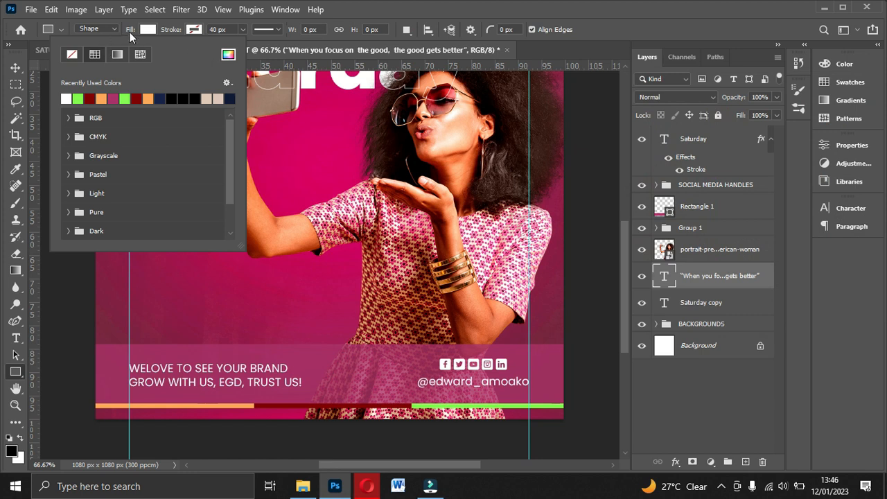
{"action": "left_click", "coordinate": [148, 31]}
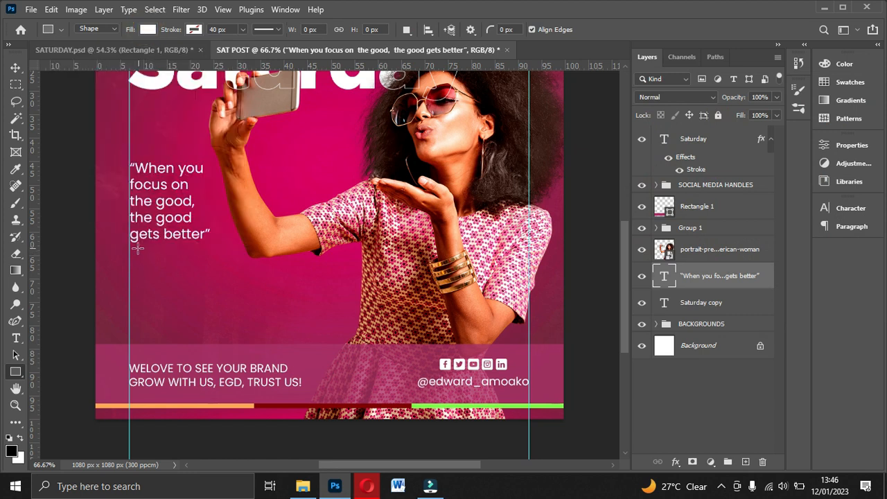
Step: Draw a thin white rectangle about 153 × 2 px as an underline just beneath the quote
{"action": "left_click_drag", "start_coordinate": [135, 245], "coordinate": [201, 246]}
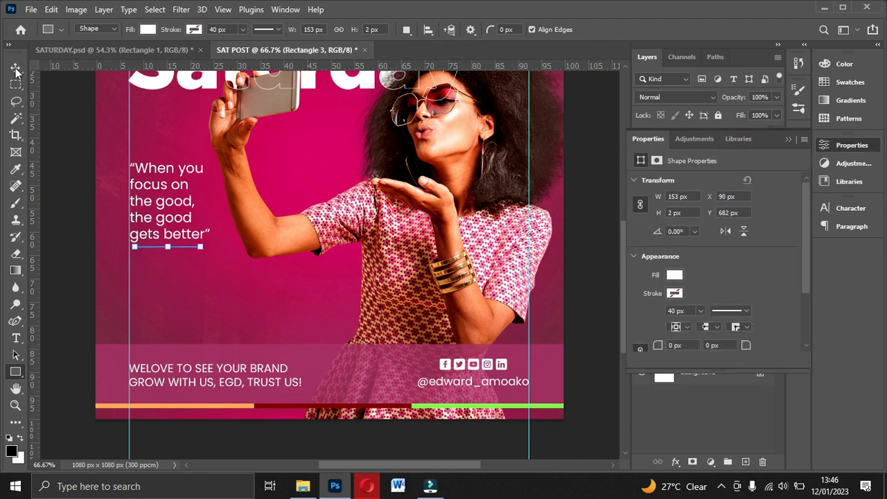
{"action": "left_click", "coordinate": [14, 68]}
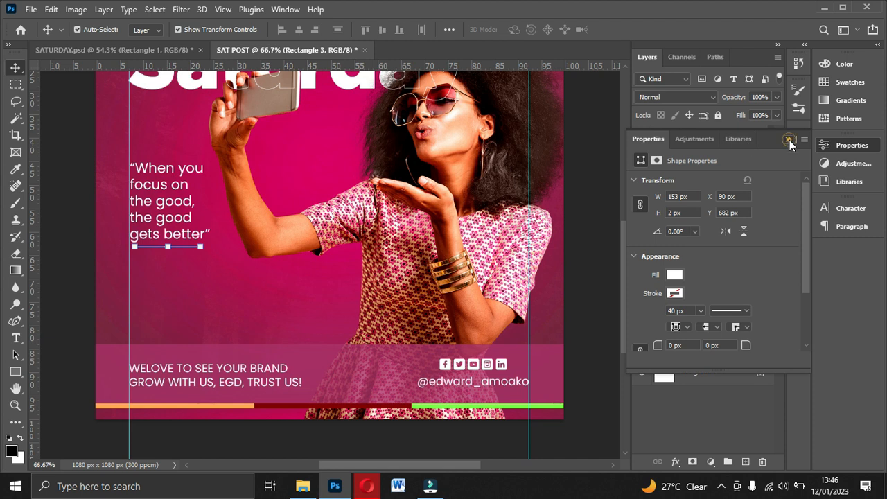
{"action": "left_click", "coordinate": [789, 140]}
{"action": "left_click", "coordinate": [588, 206]}
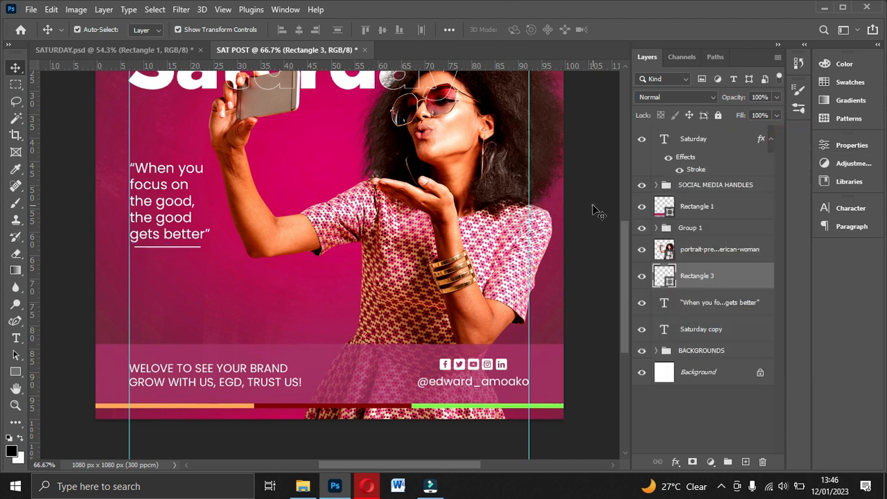
Step: Delete the thin white underline beneath the quote
{"action": "left_click", "coordinate": [169, 247]}
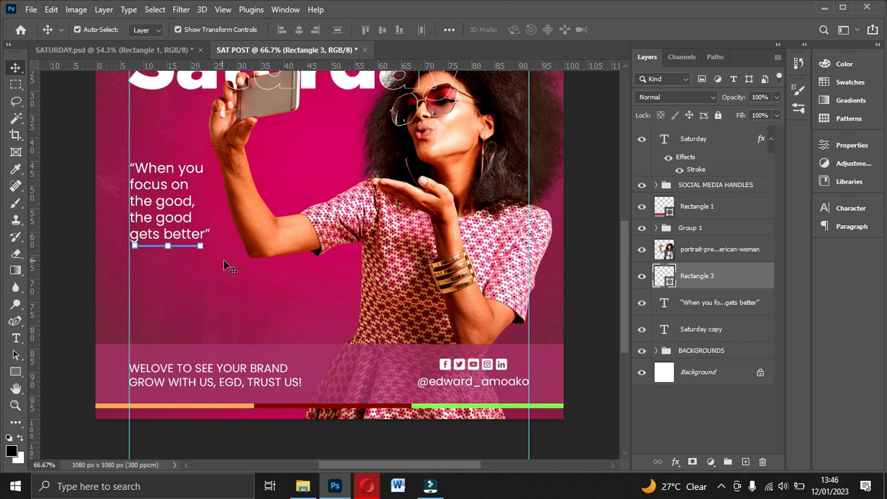
{"action": "key", "text": "Delete"}
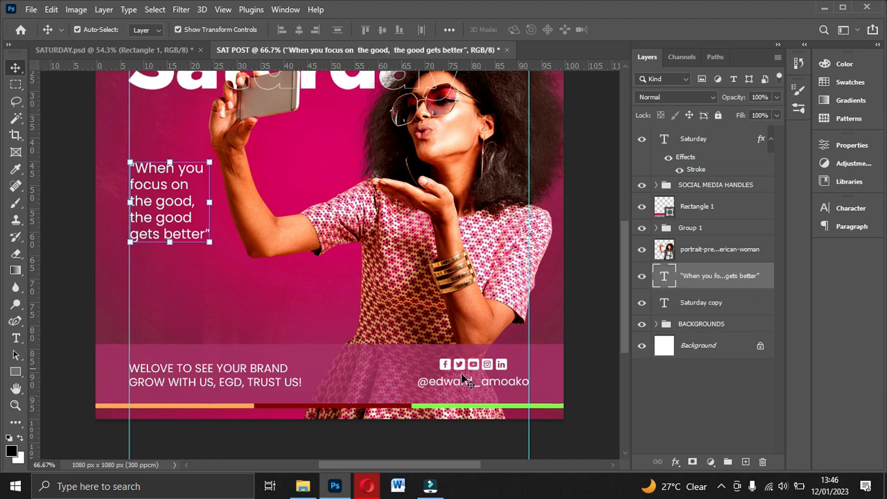
{"action": "scroll", "coordinate": [390, 318], "scroll_direction": "up", "scroll_amount": 2}
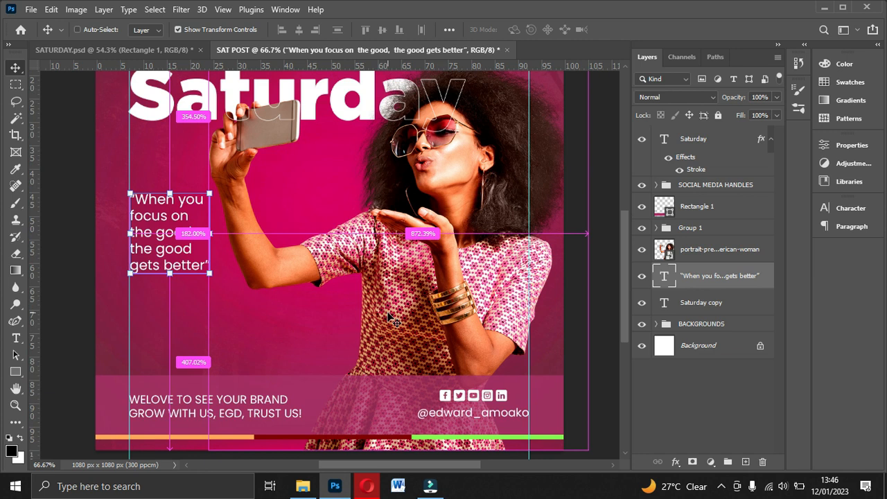
Step: Duplicate the quote text above the Saturday headline and replace the copy's wording with LOGO
{"action": "key", "text": "ctrl+minus"}
{"action": "scroll", "coordinate": [392, 320], "scroll_direction": "up", "scroll_amount": 2}
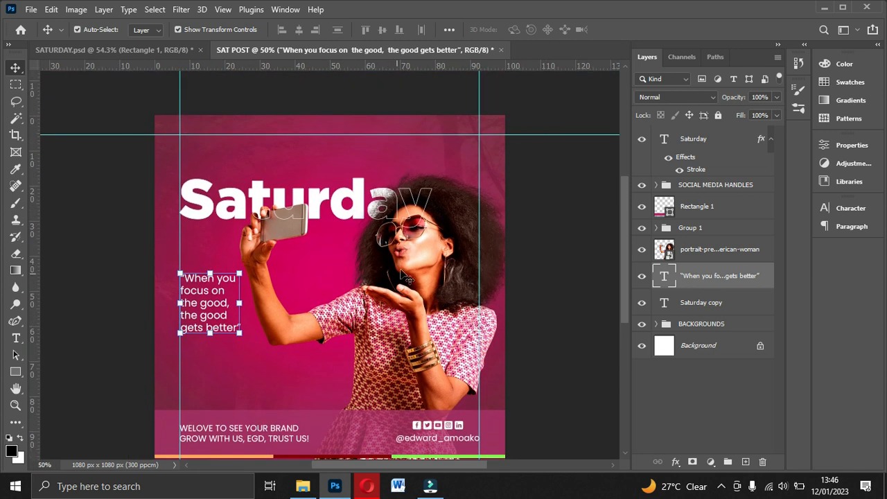
{"action": "left_click", "coordinate": [219, 309]}
{"action": "left_click_drag", "start_coordinate": [219, 310], "coordinate": [333, 174]}
{"action": "double_click", "coordinate": [318, 159]}
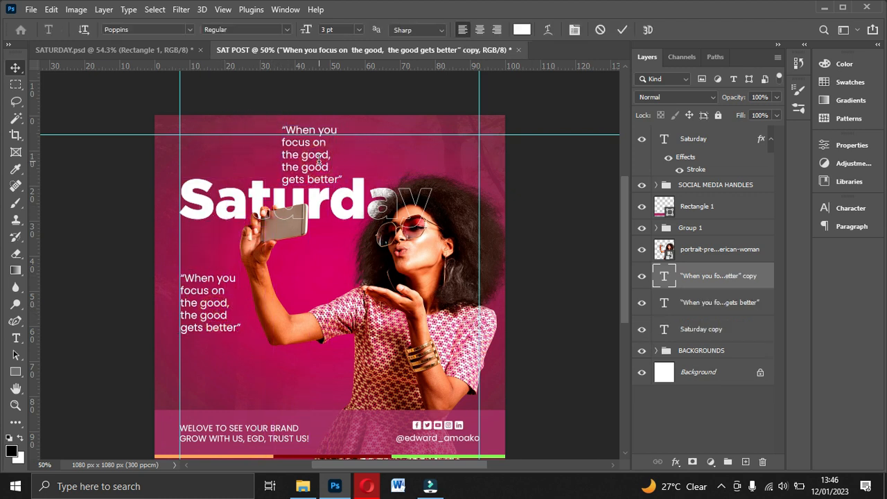
{"action": "type", "text": "LOGO"}
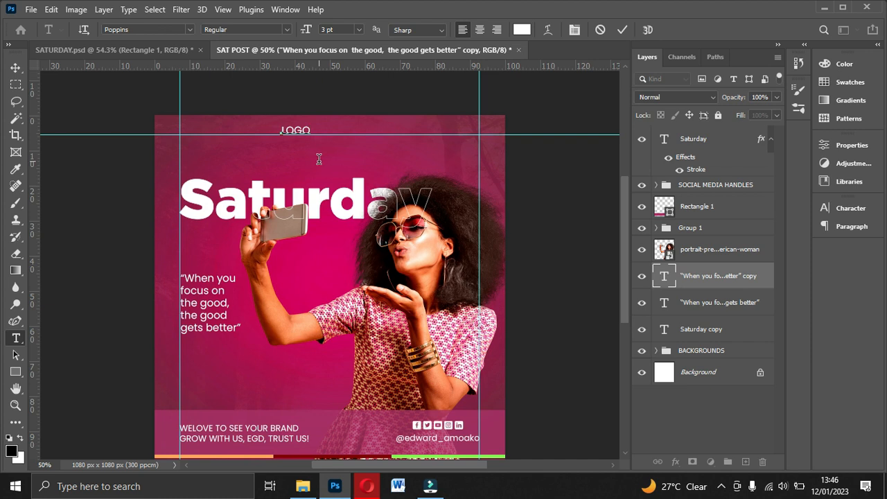
{"action": "left_click", "coordinate": [622, 30]}
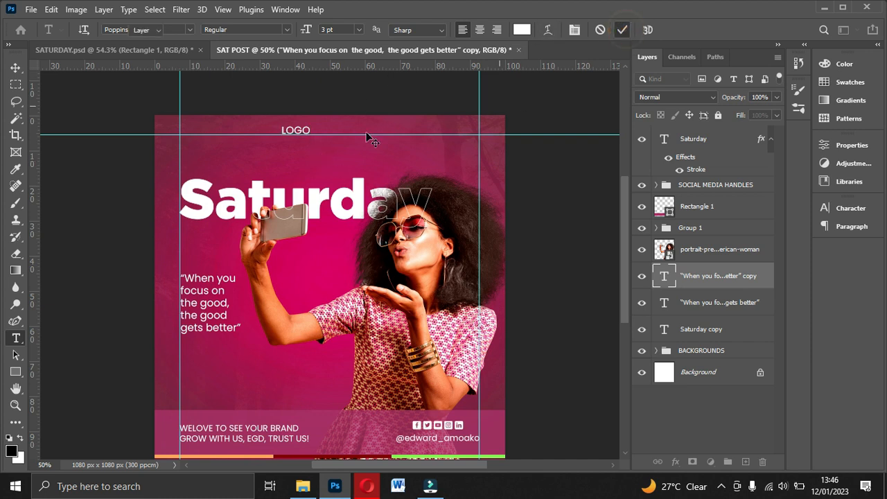
Step: Reword the LOGO text as LOGO HERE and place it near the top centre, just below the horizontal guide
{"action": "key", "text": "v"}
{"action": "left_click_drag", "start_coordinate": [307, 131], "coordinate": [330, 144]}
{"action": "left_click", "coordinate": [155, 51]}
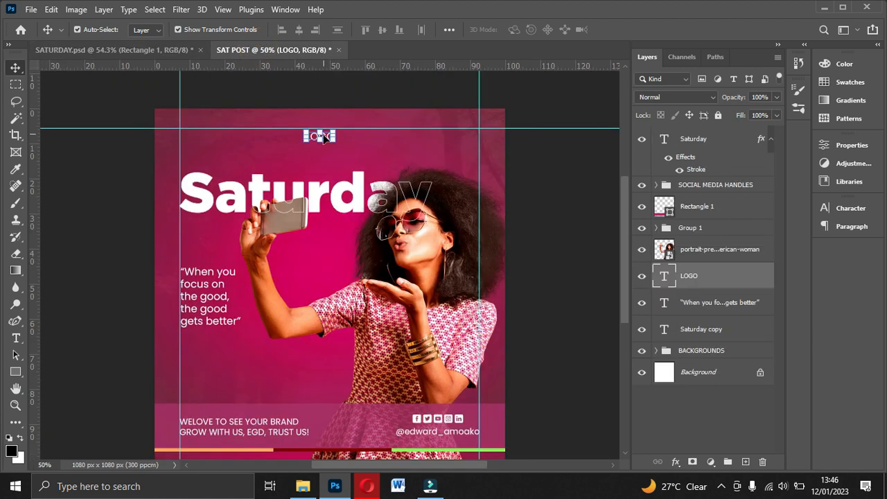
{"action": "double_click", "coordinate": [326, 136]}
{"action": "type", "text": "LOGO HERE"}
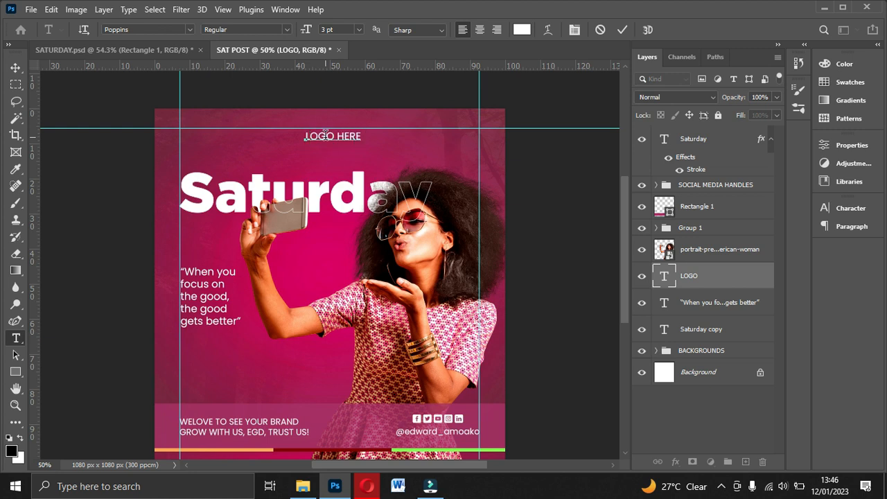
{"action": "left_click", "coordinate": [621, 31]}
{"action": "key", "text": "v"}
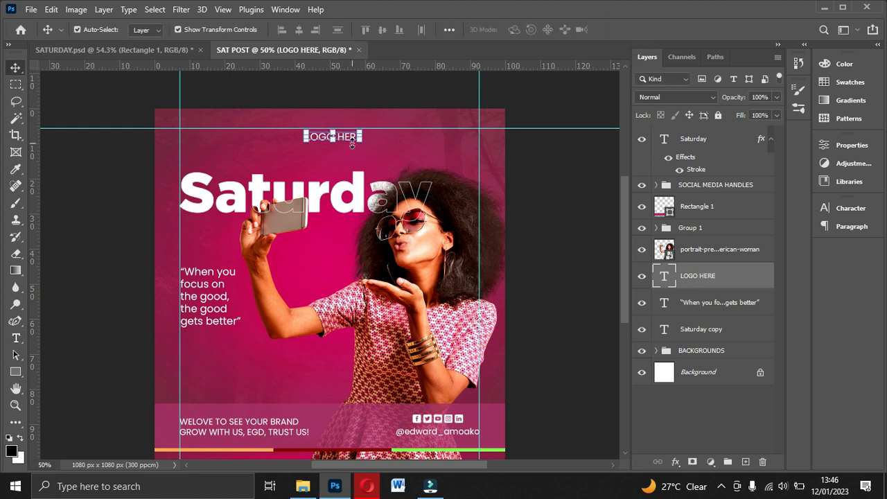
{"action": "left_click_drag", "start_coordinate": [349, 143], "coordinate": [348, 139]}
Step: Duplicate the LOGO HERE text to just above the Saturday headline and change the copy's wording to Happy
{"action": "key", "text": "ctrl+j"}
{"action": "left_click_drag", "start_coordinate": [350, 139], "coordinate": [252, 153]}
{"action": "double_click", "coordinate": [253, 148]}
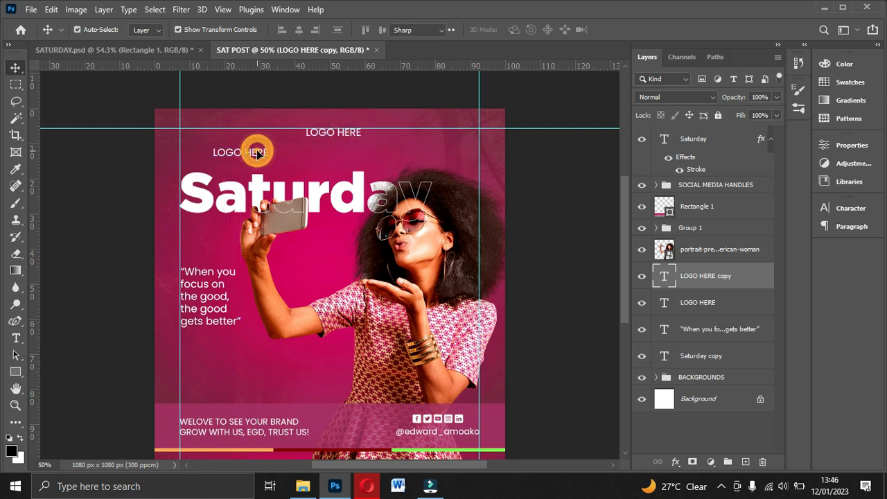
{"action": "type", "text": "Happy"}
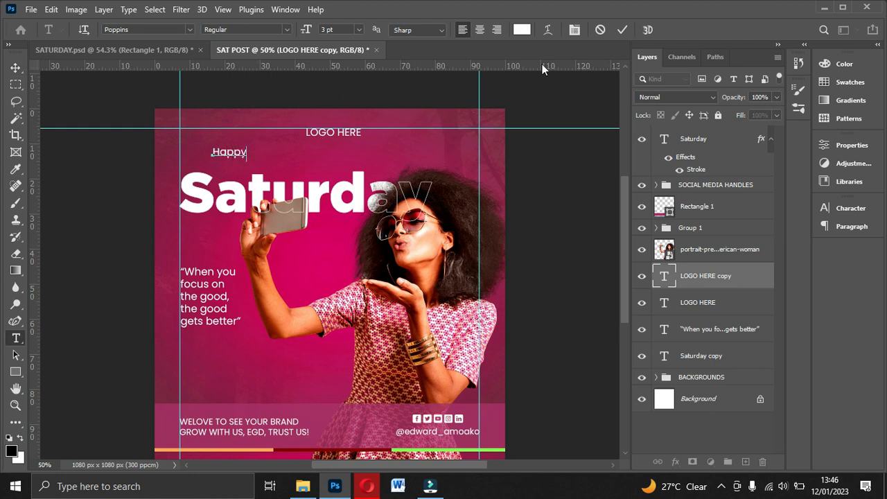
{"action": "left_click", "coordinate": [626, 29]}
{"action": "key", "text": "v"}
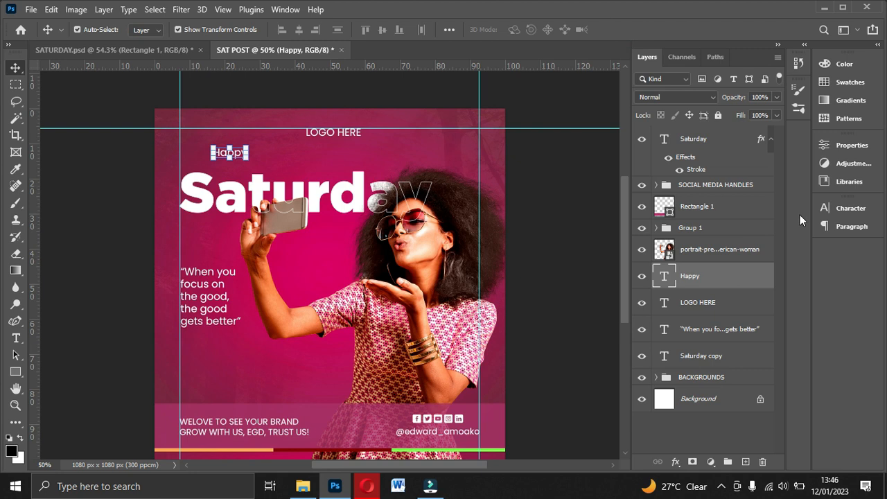
Step: Set the Happy text in the Autografia PERSONAL USE ONLY Black font at 9 pt
{"action": "left_click", "coordinate": [847, 209]}
{"action": "left_click", "coordinate": [744, 229]}
{"action": "left_click", "coordinate": [745, 228]}
{"action": "left_click", "coordinate": [746, 228]}
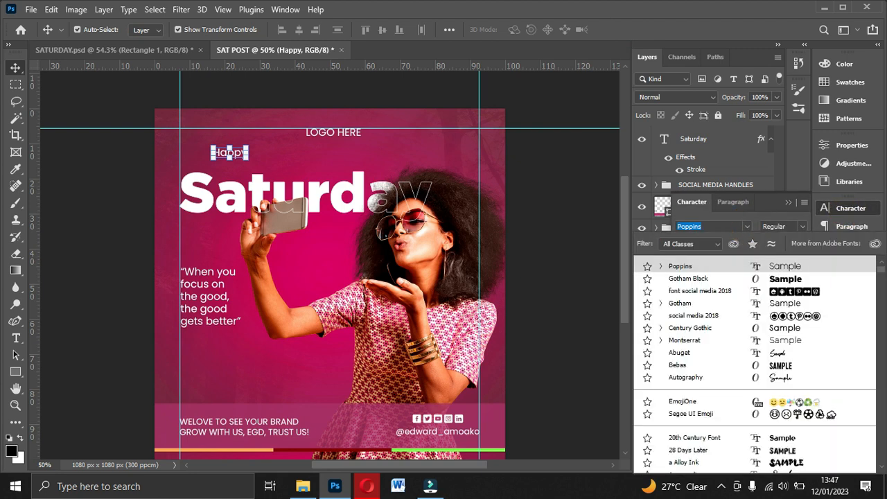
{"action": "type", "text": "autografia PERSO..."}
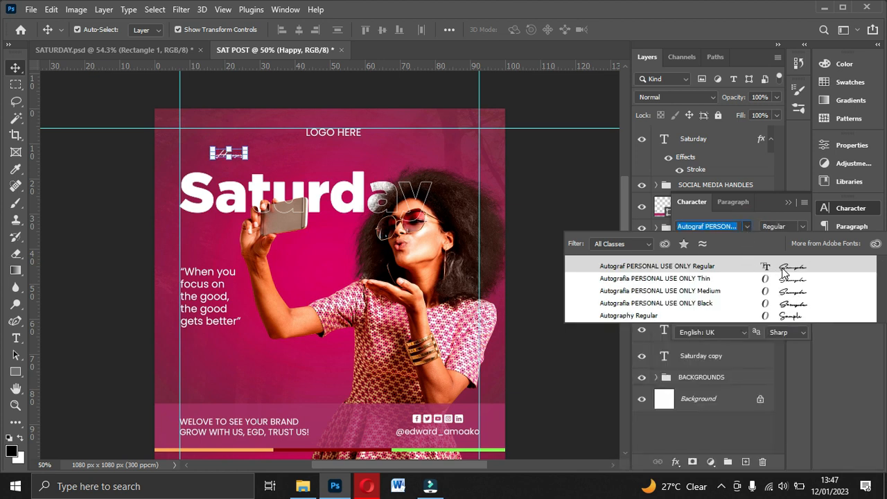
{"action": "left_click", "coordinate": [790, 306]}
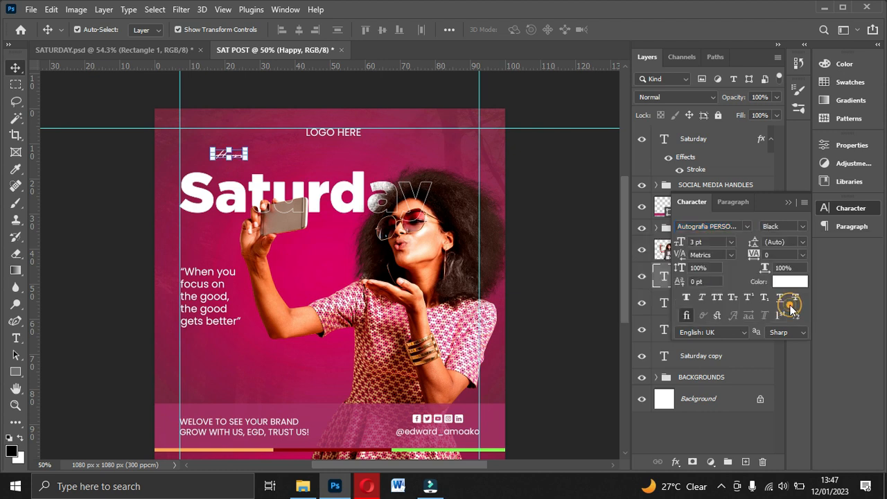
{"action": "left_click_drag", "start_coordinate": [677, 242], "coordinate": [680, 242]}
{"action": "left_click", "coordinate": [731, 241]}
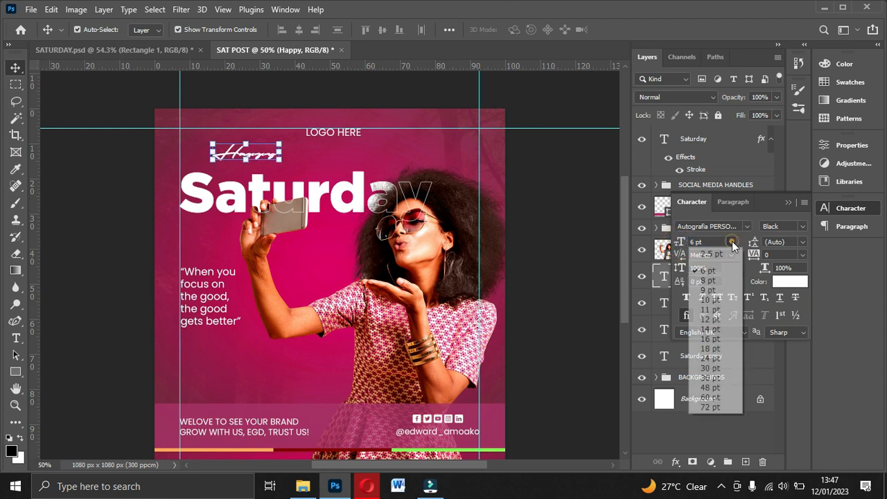
{"action": "left_click", "coordinate": [714, 290]}
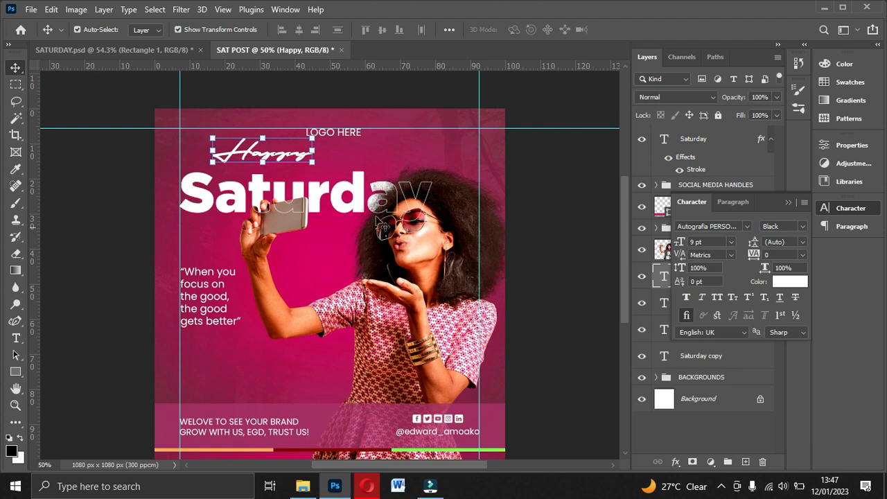
Step: Position the Happy text directly above the Saturday headline, with its start aligned to the left vertical guide
{"action": "left_click_drag", "start_coordinate": [294, 149], "coordinate": [266, 157]}
{"action": "key", "text": "Up"}
{"action": "key", "text": "Up"}
{"action": "key", "text": "Up"}
{"action": "key", "text": "Up"}
{"action": "key", "text": "Up"}
{"action": "key", "text": "Up"}
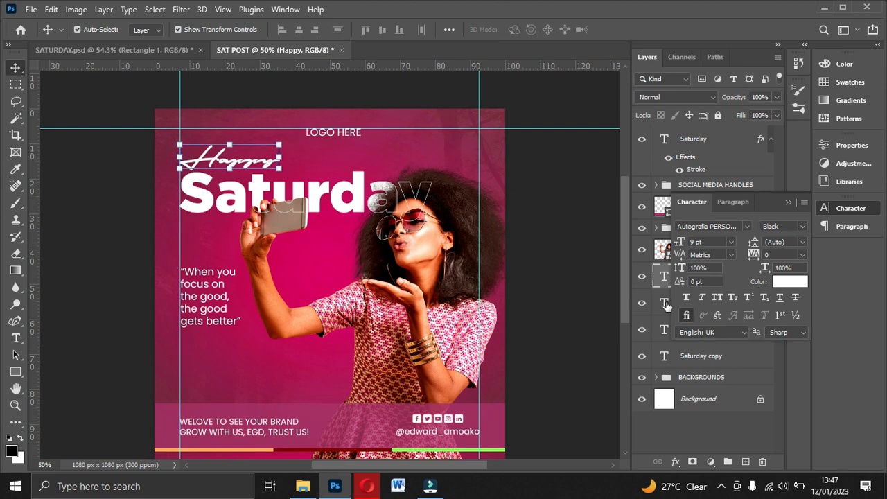
Step: Colour the Happy text a strong orange (fa691f), based on a skin tone sampled from the woman's arm
{"action": "left_click", "coordinate": [789, 281]}
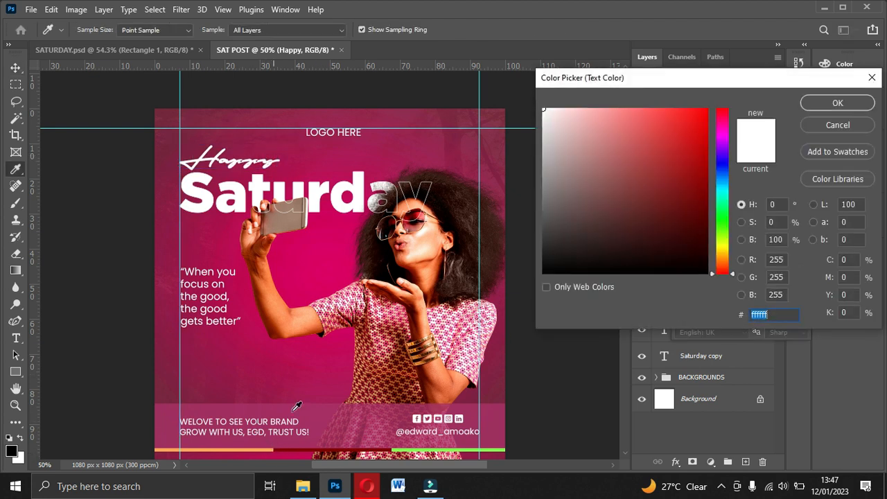
{"action": "left_click", "coordinate": [417, 220]}
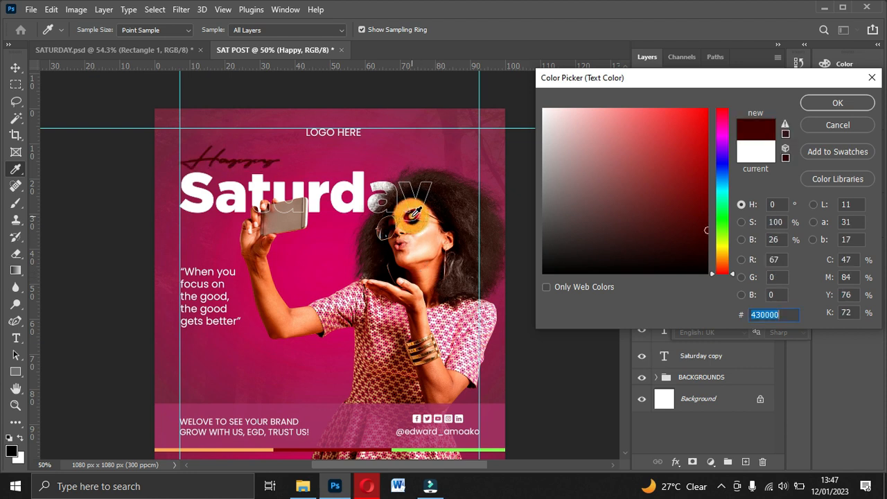
{"action": "left_click", "coordinate": [420, 244]}
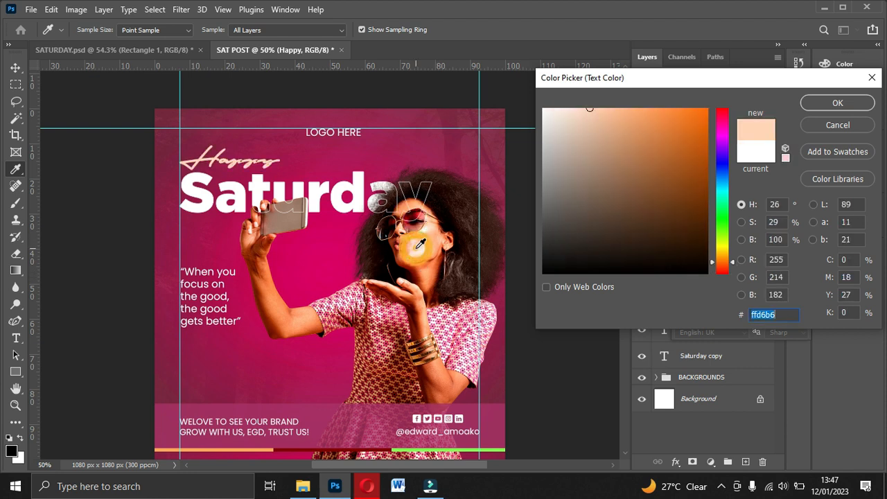
{"action": "left_click", "coordinate": [268, 300]}
{"action": "left_click_drag", "start_coordinate": [677, 118], "coordinate": [671, 116]}
{"action": "left_click", "coordinate": [659, 109]}
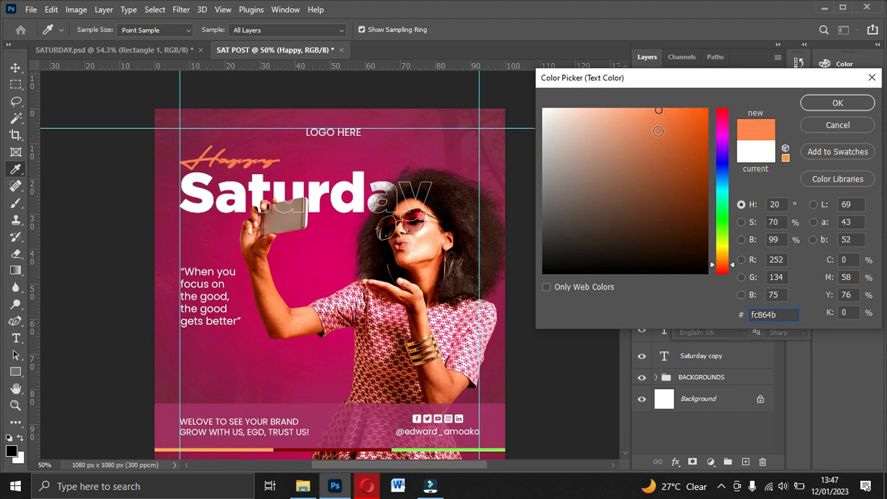
{"action": "left_click", "coordinate": [676, 116]}
{"action": "left_click", "coordinate": [687, 111]}
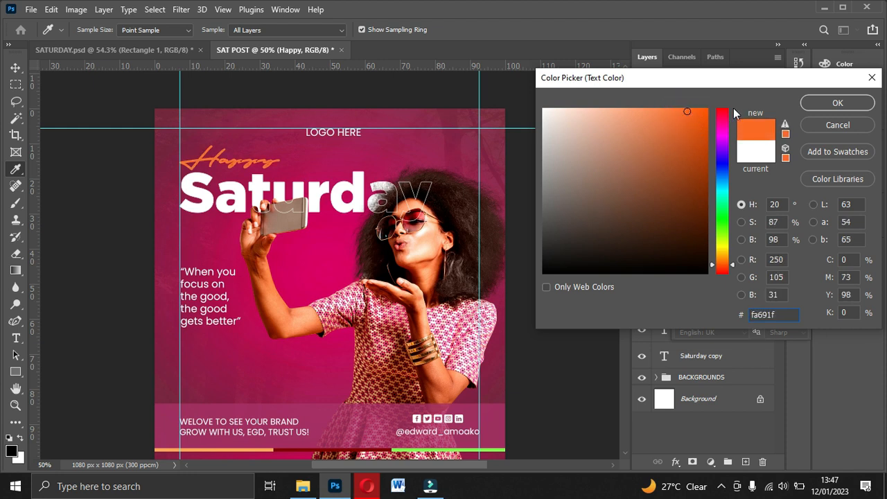
{"action": "left_click", "coordinate": [822, 104]}
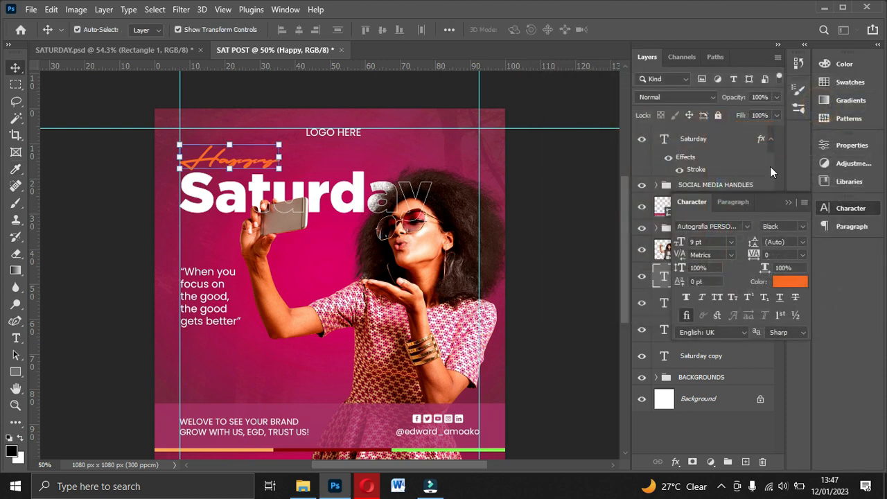
Step: Set the Happy text's font style to Medium
{"action": "left_click", "coordinate": [801, 225]}
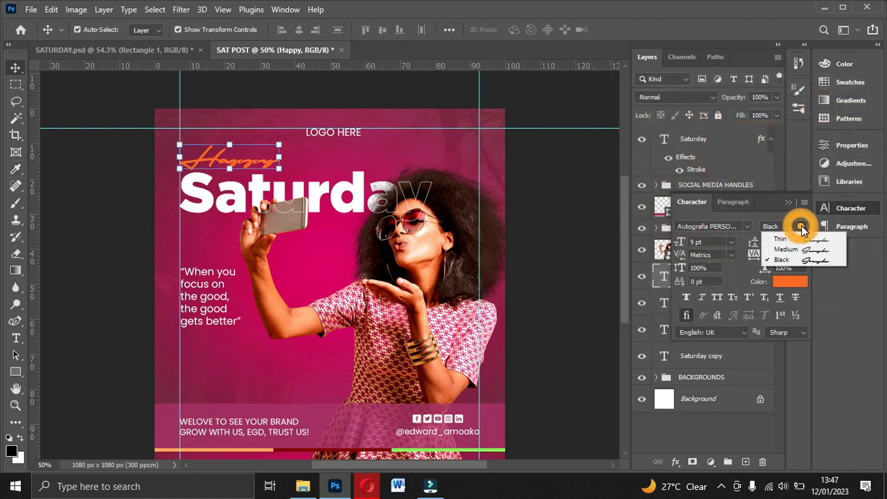
{"action": "left_click", "coordinate": [792, 255]}
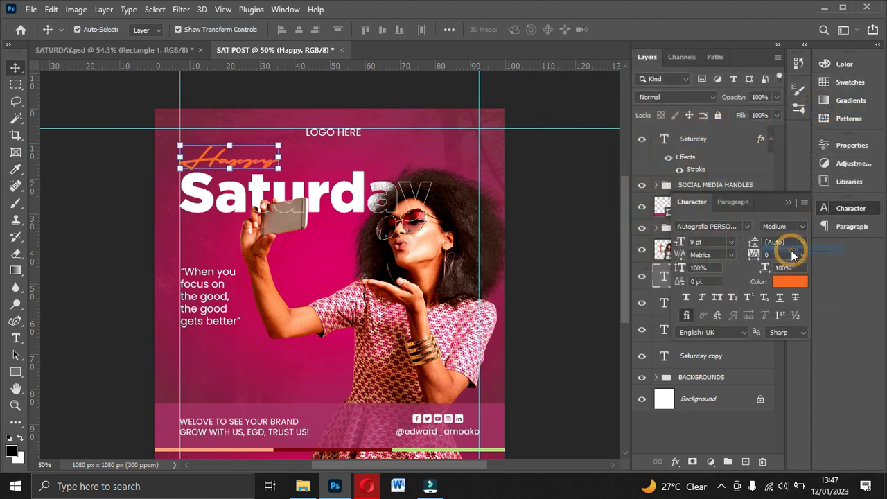
{"action": "left_click", "coordinate": [548, 170]}
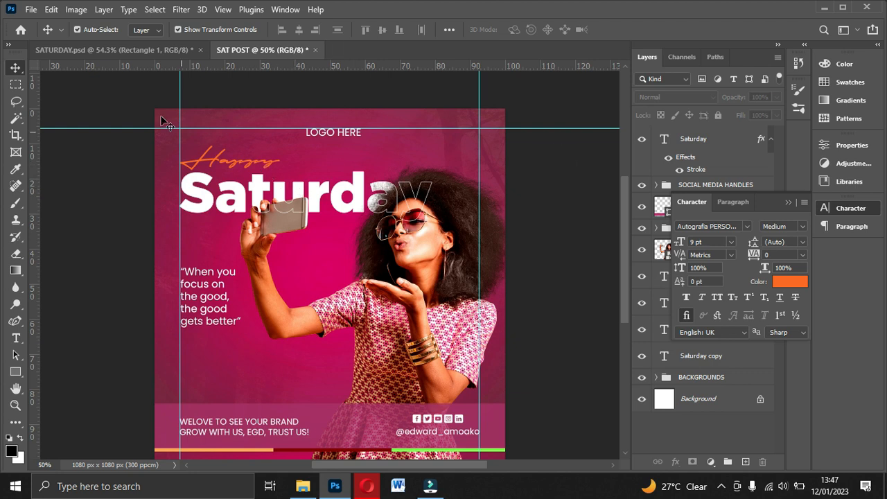
Step: Check the reference SATURDAY.psd design and recolour the Happy text with the light orange (fda957) sampled from the footer strip
{"action": "left_click", "coordinate": [132, 50]}
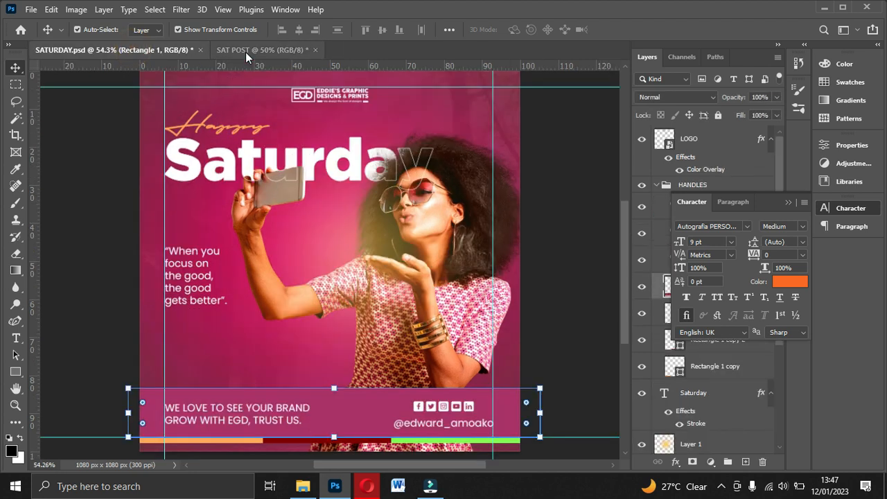
{"action": "left_click", "coordinate": [245, 50]}
{"action": "left_click", "coordinate": [253, 159]}
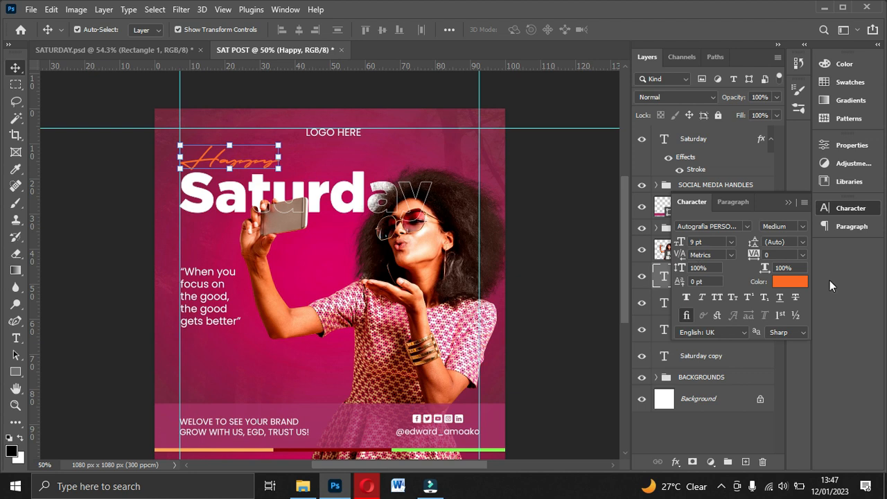
{"action": "left_click", "coordinate": [802, 284]}
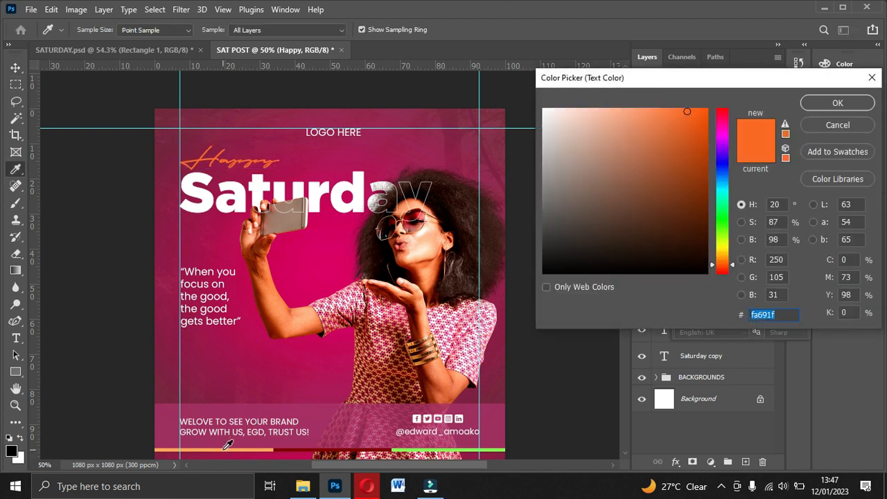
{"action": "left_click", "coordinate": [224, 449]}
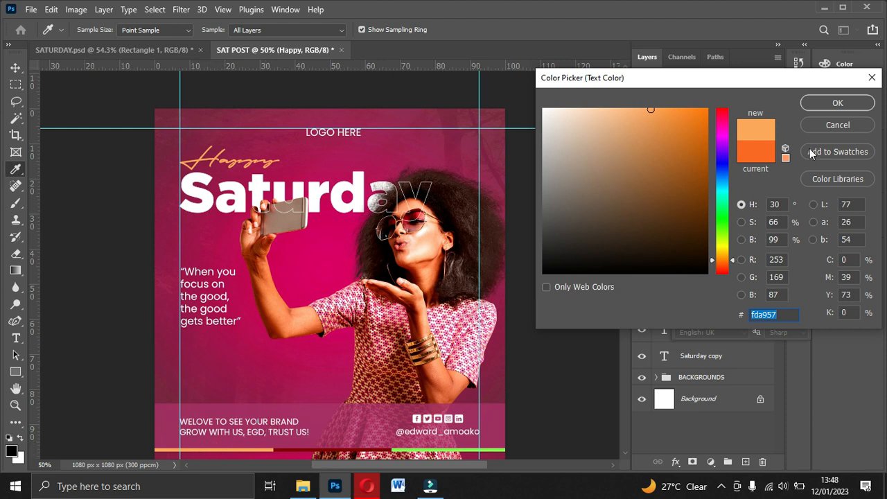
{"action": "left_click", "coordinate": [837, 102]}
{"action": "key", "text": "v"}
Step: Set the Happy text's font style to Black, deselect it and collapse the character settings
{"action": "scroll", "coordinate": [279, 338], "scroll_direction": "down", "scroll_amount": 2}
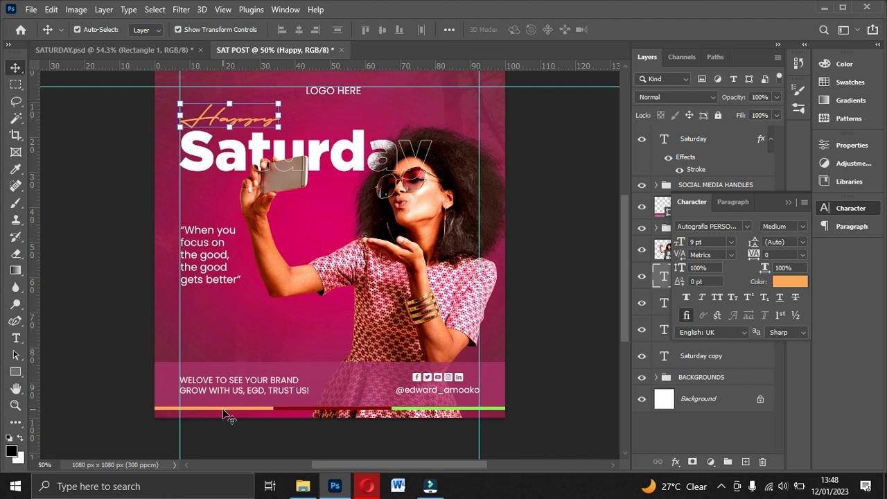
{"action": "left_click", "coordinate": [225, 415]}
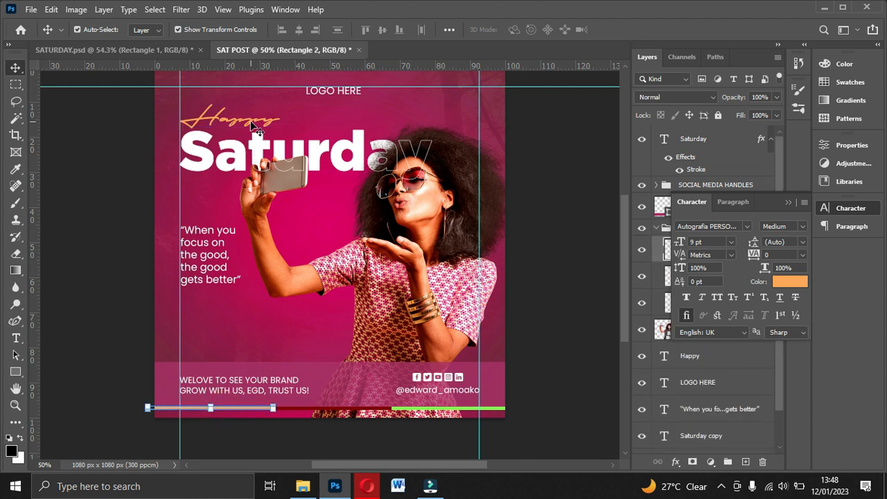
{"action": "left_click", "coordinate": [254, 127]}
{"action": "left_click", "coordinate": [803, 226]}
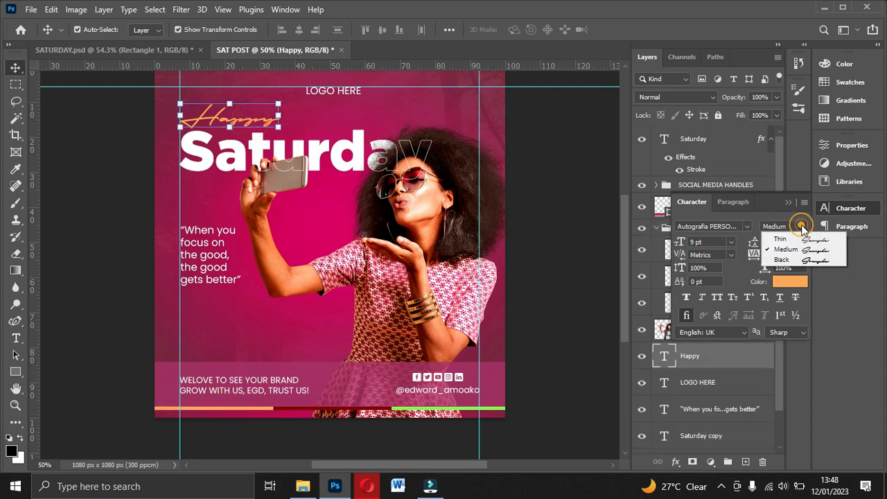
{"action": "left_click", "coordinate": [800, 261]}
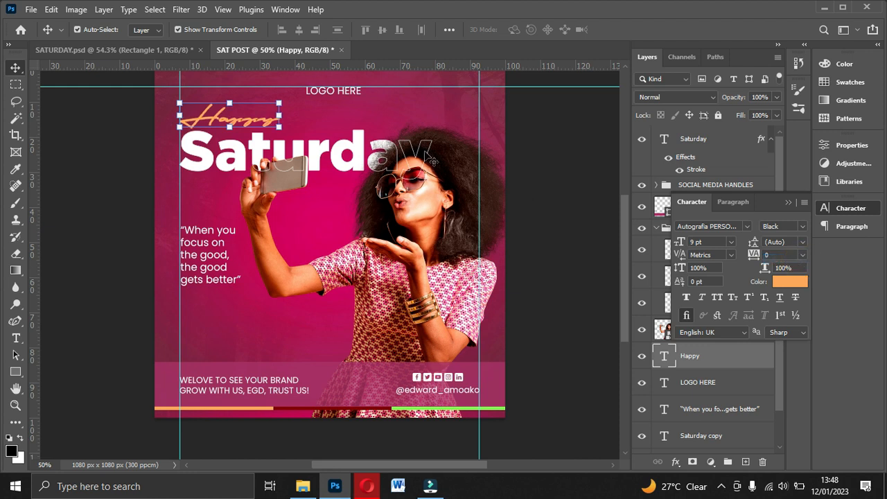
{"action": "left_click", "coordinate": [575, 166]}
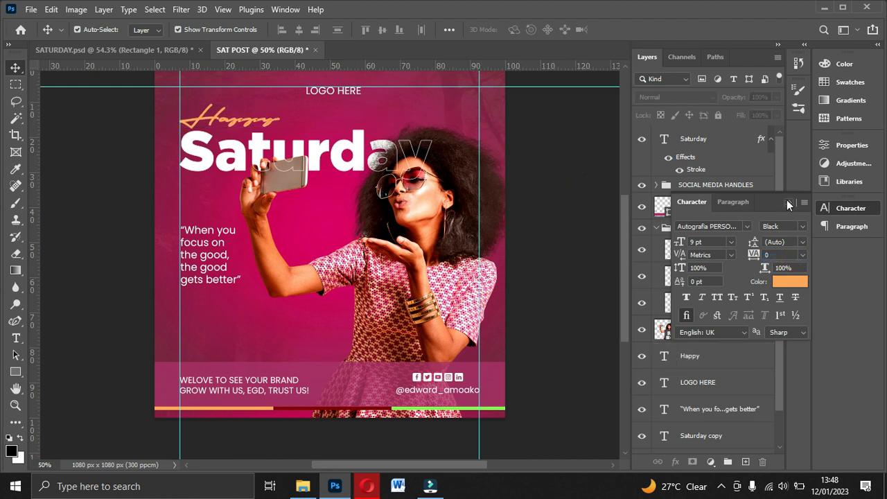
{"action": "left_click", "coordinate": [786, 201]}
{"action": "scroll", "coordinate": [536, 178], "scroll_direction": "up", "scroll_amount": 3}
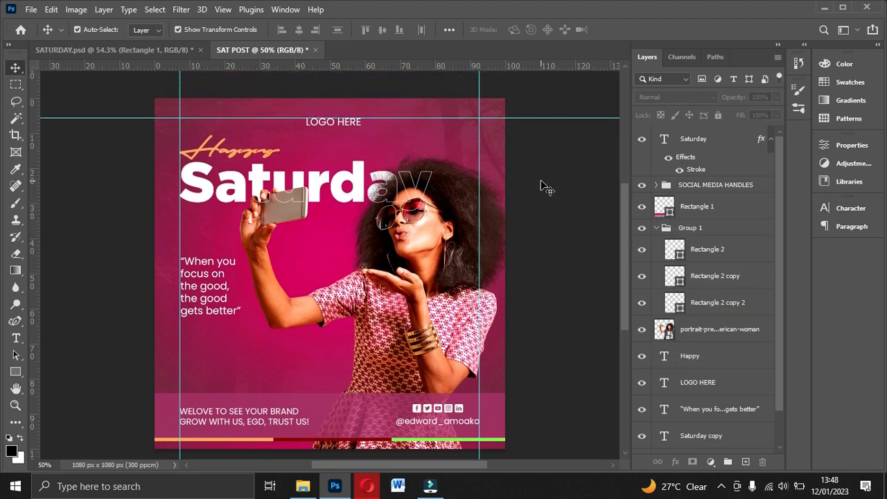
Step: Collapse Group 1 and add a new empty layer directly above the woman's portrait layer
{"action": "scroll", "coordinate": [544, 186], "scroll_direction": "down", "scroll_amount": 2}
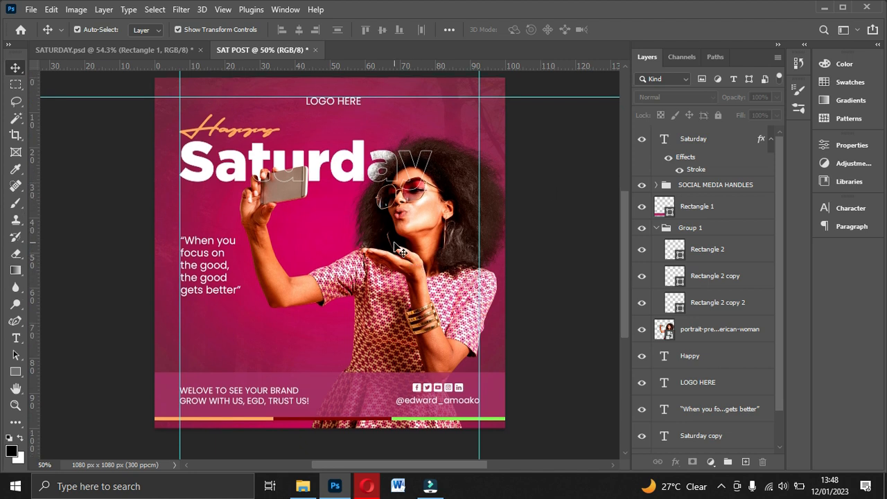
{"action": "left_click", "coordinate": [393, 234]}
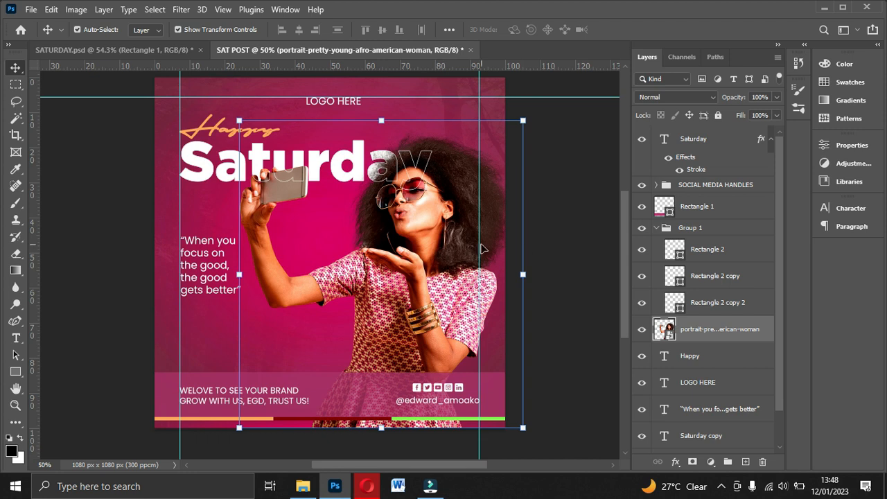
{"action": "left_click", "coordinate": [657, 229]}
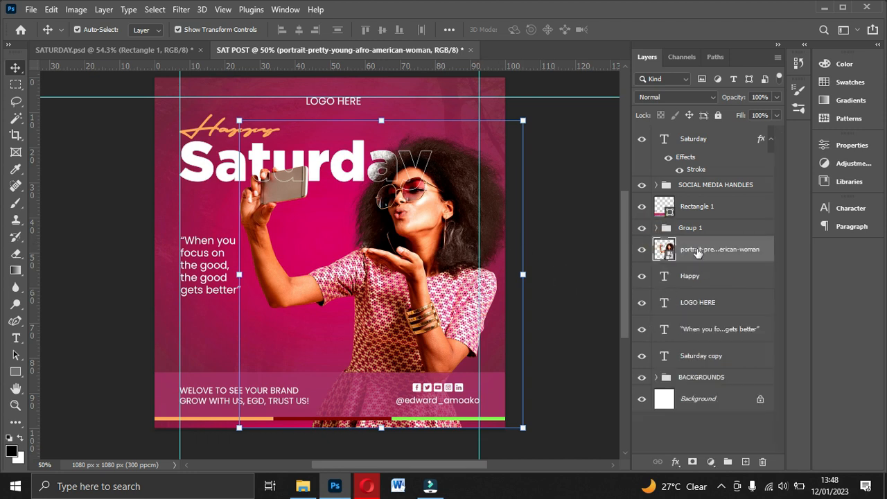
{"action": "left_click", "coordinate": [747, 462]}
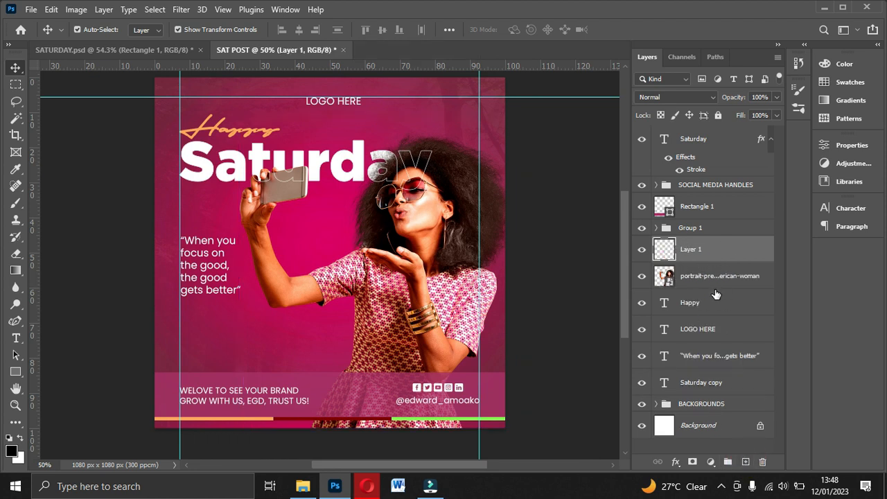
Step: Set up the Brush tool with a size of 700 and an opacity of 80%
{"action": "left_click", "coordinate": [13, 206]}
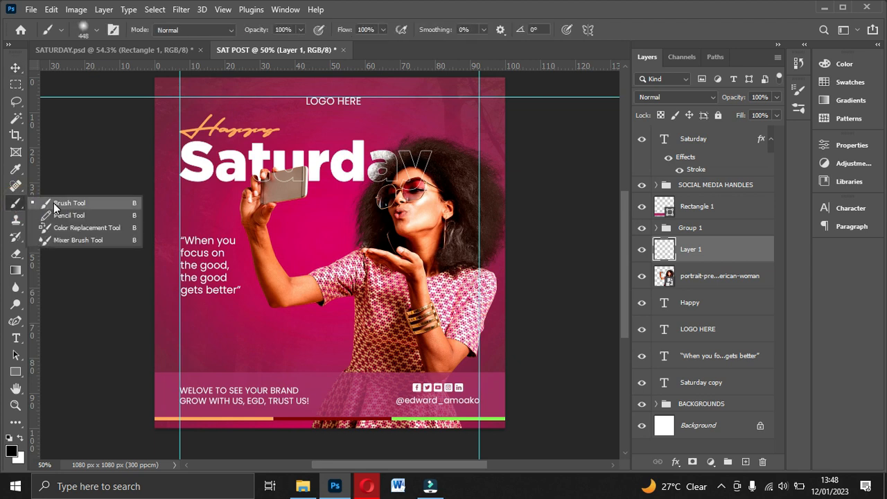
{"action": "left_click", "coordinate": [54, 205]}
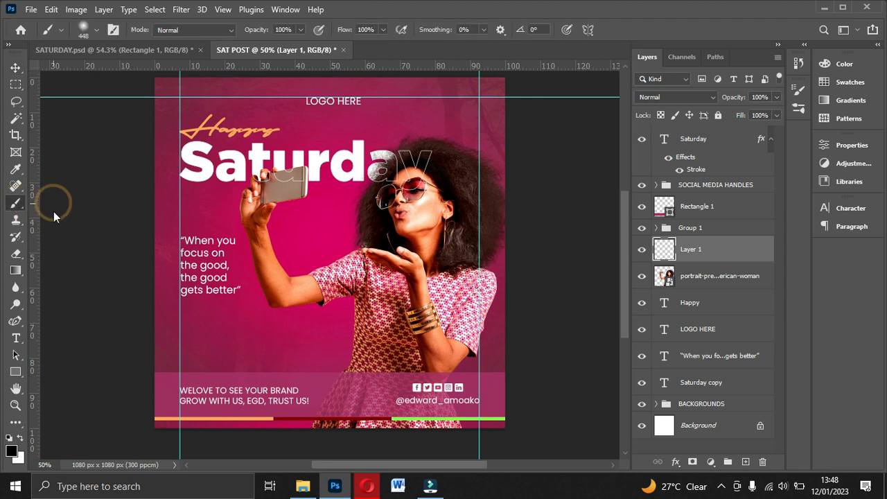
{"action": "left_click", "coordinate": [97, 30]}
{"action": "left_click", "coordinate": [149, 54]}
{"action": "type", "text": "700"}
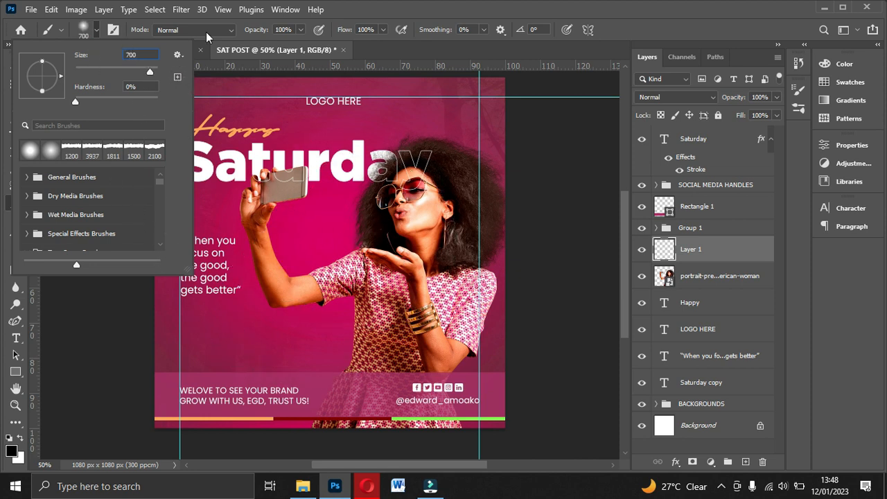
{"action": "left_click", "coordinate": [297, 31]}
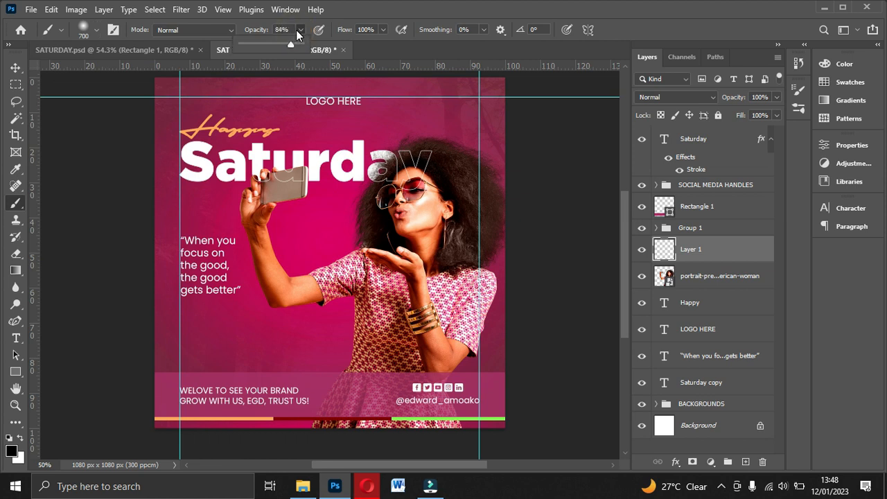
{"action": "scroll", "coordinate": [295, 30], "scroll_direction": "down", "scroll_amount": 1}
Step: Set the foreground colour to orange fa9f46, based on a colour sampled from the Happy text
{"action": "left_click", "coordinate": [12, 451]}
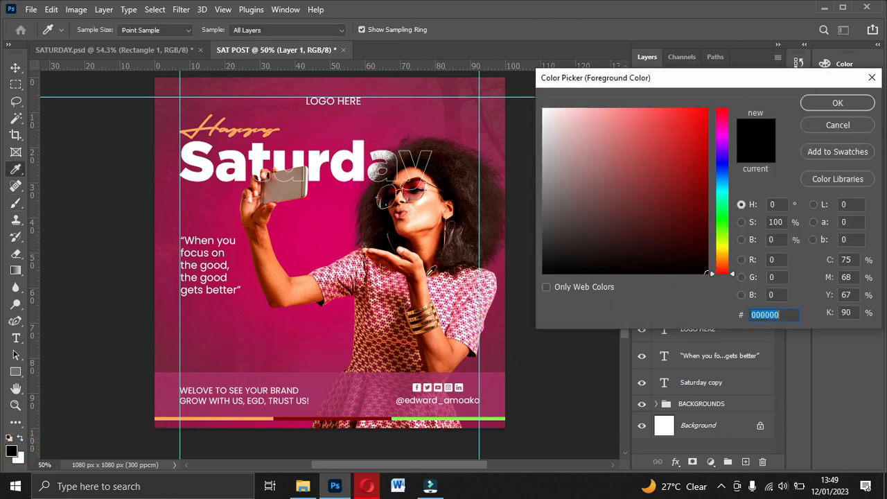
{"action": "left_click", "coordinate": [204, 125]}
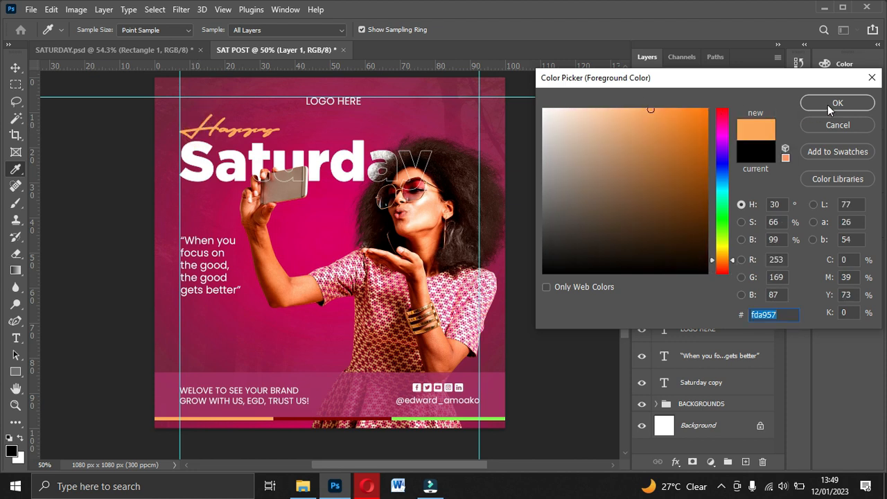
{"action": "left_click", "coordinate": [661, 111]}
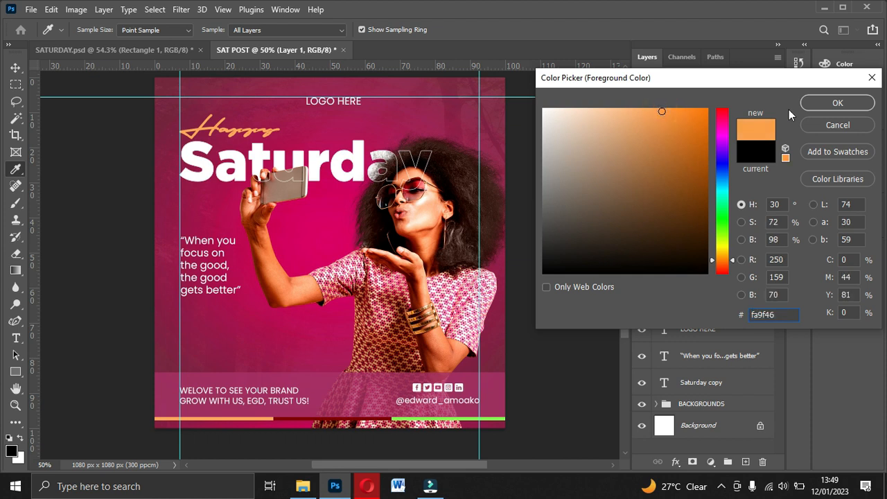
{"action": "left_click", "coordinate": [837, 102]}
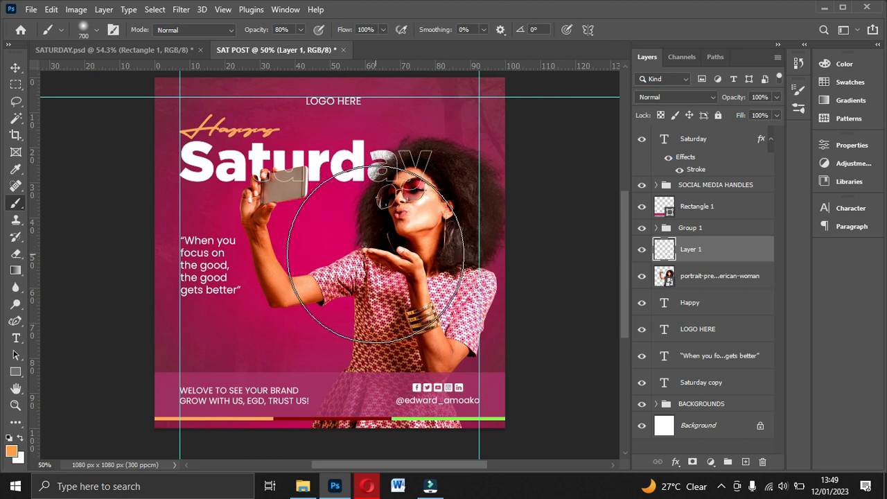
Step: Paint one soft orange glow over the woman's face and open hand, and set its layer's blend mode to Screen
{"action": "left_click", "coordinate": [370, 239]}
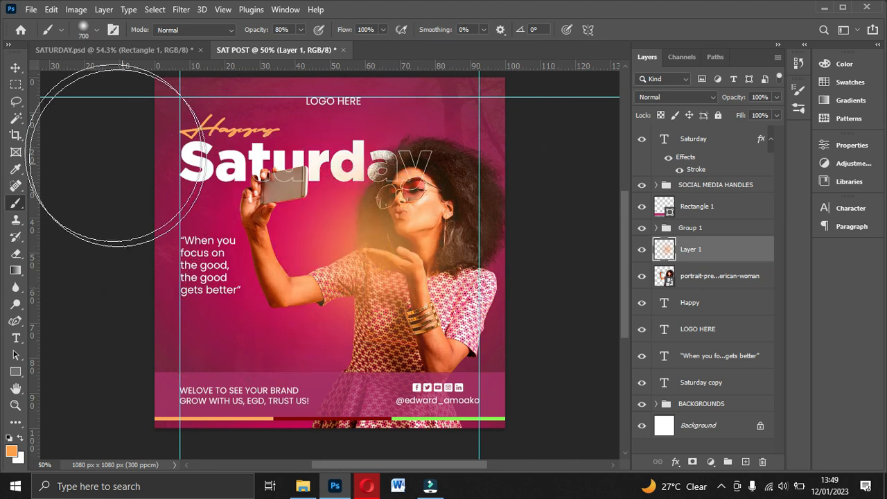
{"action": "left_click", "coordinate": [15, 67]}
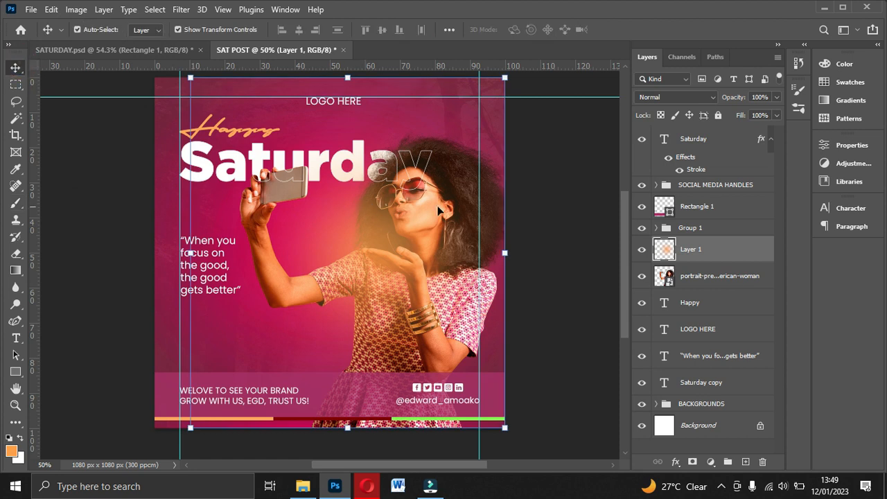
{"action": "left_click", "coordinate": [681, 99]}
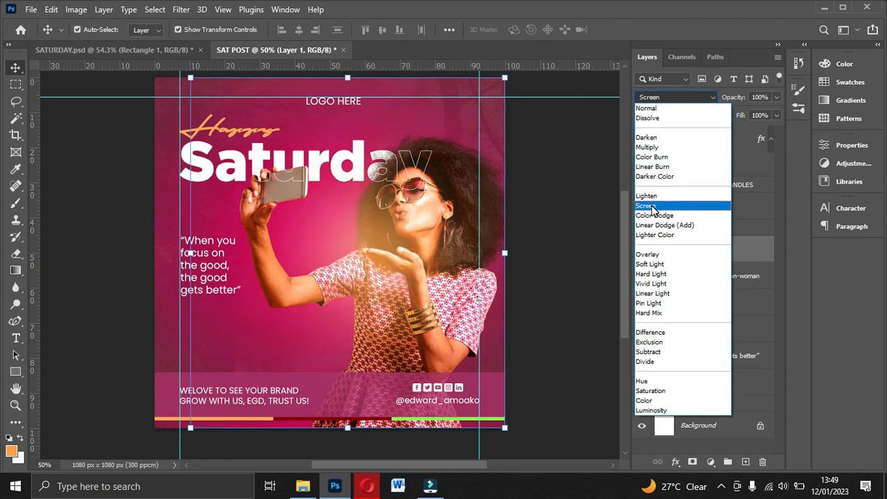
{"action": "left_click", "coordinate": [667, 96]}
{"action": "left_click", "coordinate": [671, 97]}
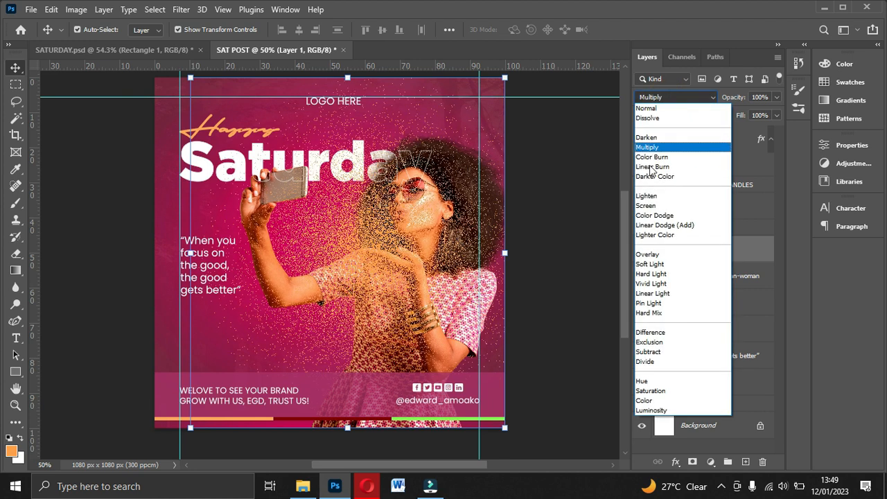
{"action": "left_click", "coordinate": [650, 207]}
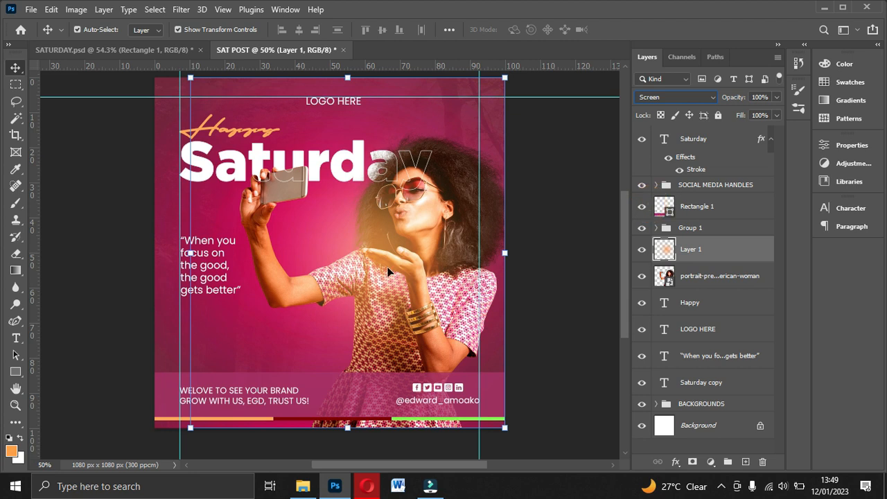
Step: Shift the orange glow slightly up and towards the phone, lower its layer opacity to 65%, and deselect it
{"action": "left_click_drag", "start_coordinate": [388, 257], "coordinate": [361, 225]}
{"action": "left_click", "coordinate": [776, 98]}
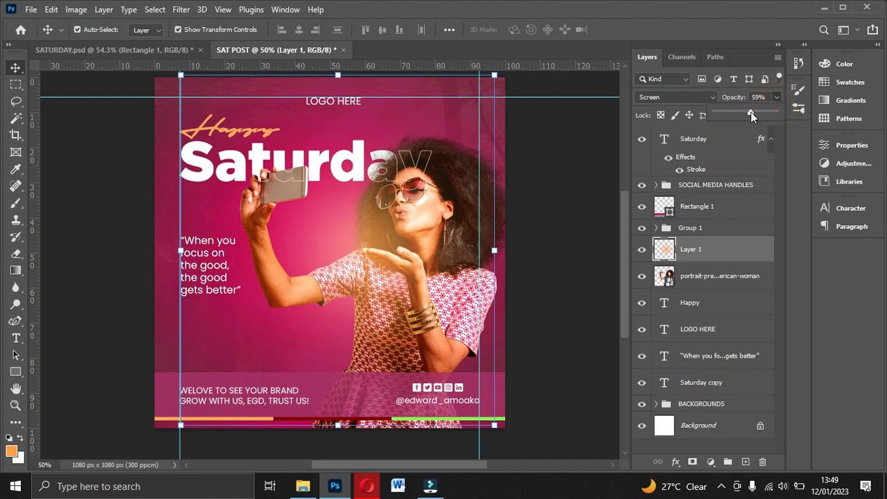
{"action": "left_click_drag", "start_coordinate": [751, 112], "coordinate": [754, 110]}
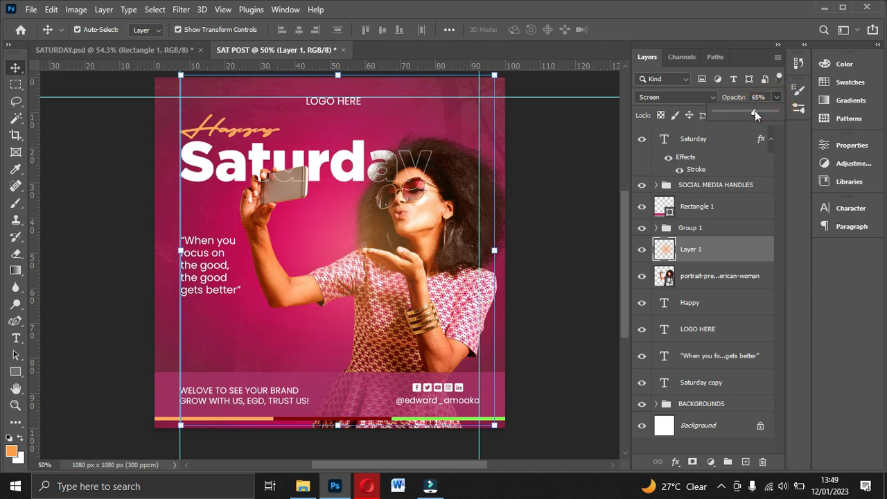
{"action": "left_click", "coordinate": [541, 184]}
{"action": "scroll", "coordinate": [541, 184], "scroll_direction": "down", "scroll_amount": 1}
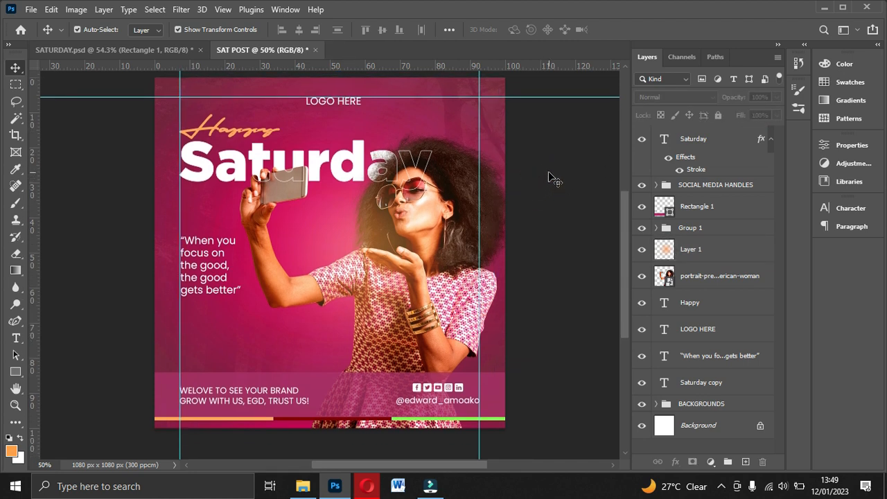
{"action": "left_click", "coordinate": [551, 170]}
{"action": "key", "text": "ctrl+0"}
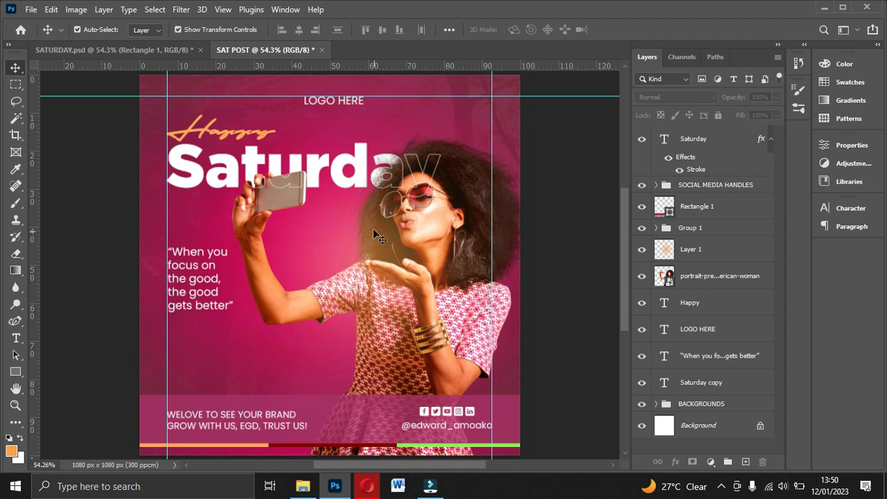
Step: Start exporting the post as a JPG at 1080 × 1080 px with the quality set to Great
{"action": "left_click", "coordinate": [33, 14]}
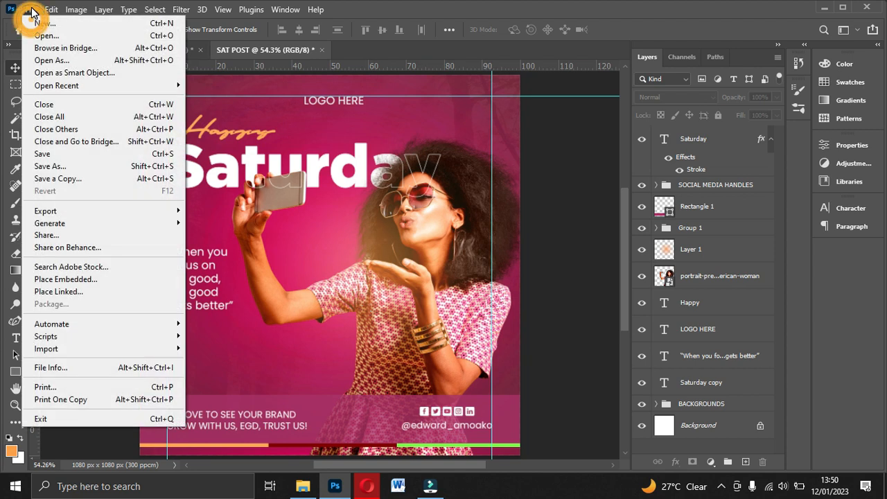
{"action": "mouse_move", "coordinate": [61, 215]}
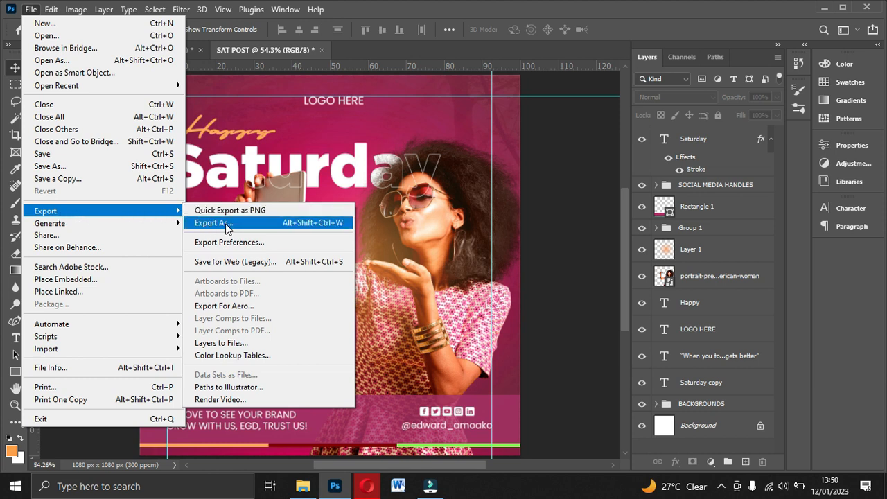
{"action": "left_click", "coordinate": [226, 224]}
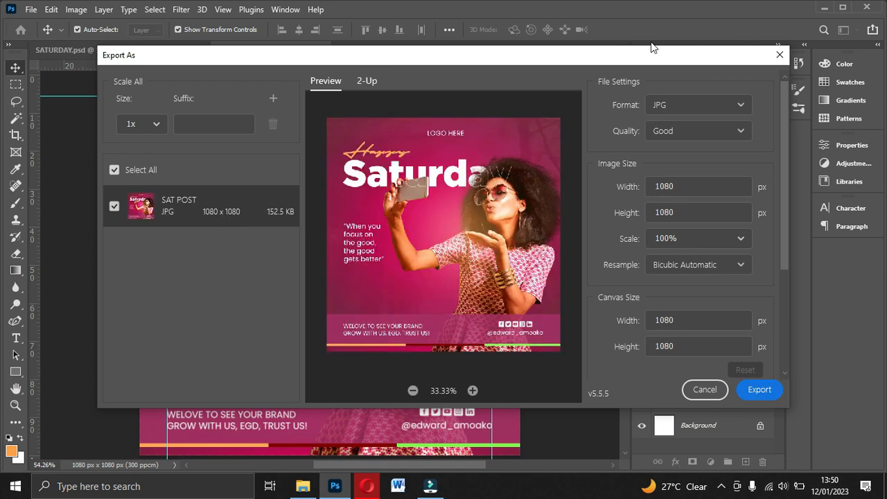
{"action": "left_click", "coordinate": [689, 105]}
{"action": "left_click", "coordinate": [704, 104]}
{"action": "left_click", "coordinate": [677, 130]}
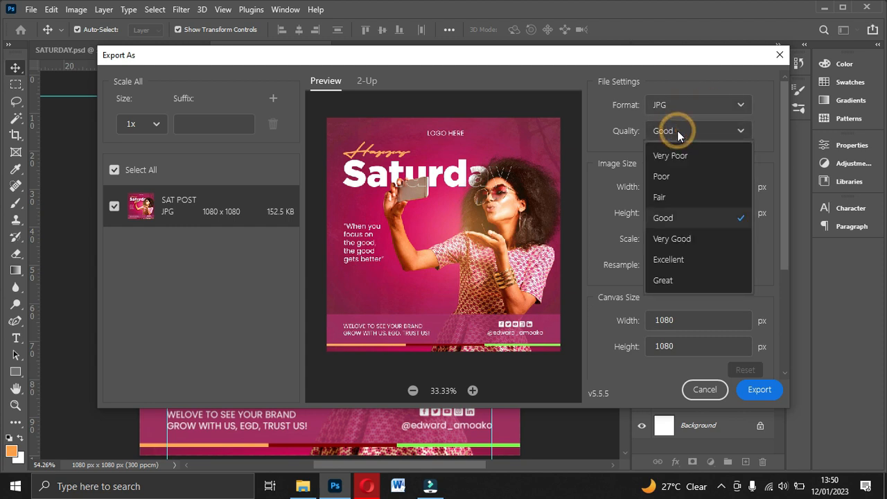
{"action": "left_click", "coordinate": [675, 284]}
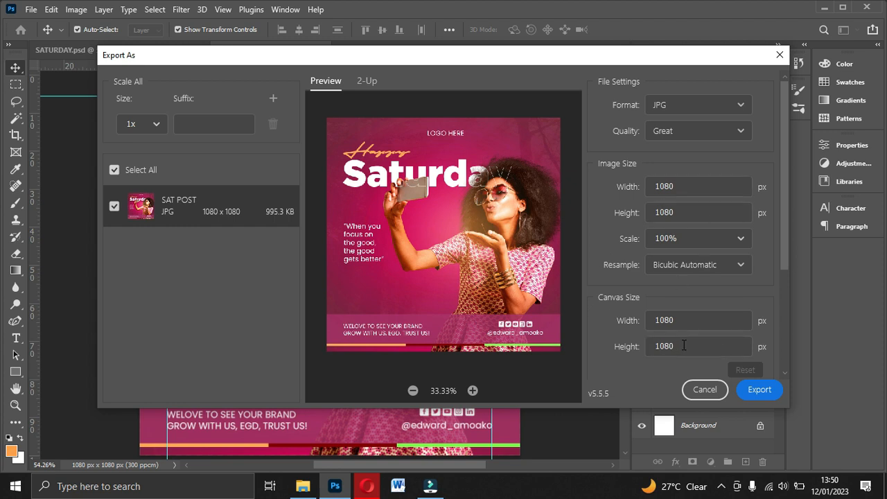
Step: Export the JPG as SAT POST into the ASGN 3 folder inside 5DAYS FREE CLASS on the D: drive
{"action": "left_click", "coordinate": [767, 393]}
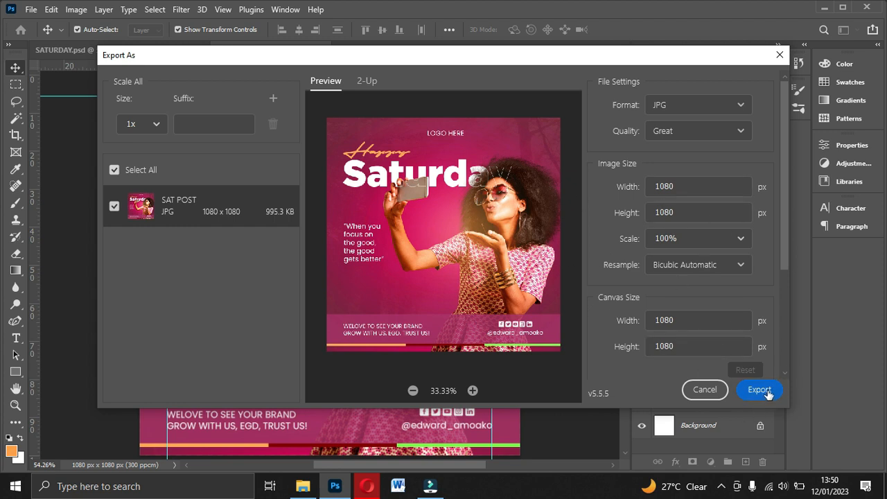
{"action": "left_click", "coordinate": [767, 392]}
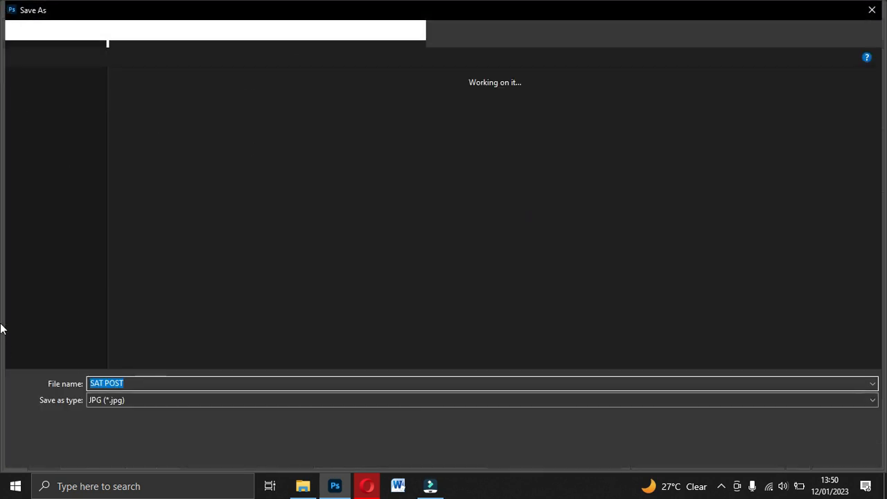
{"action": "left_click", "coordinate": [189, 401]}
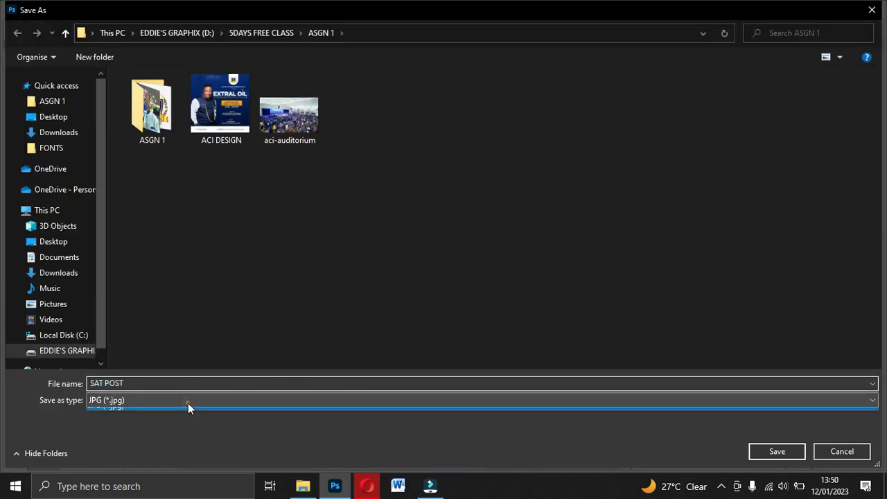
{"action": "left_click", "coordinate": [187, 402]}
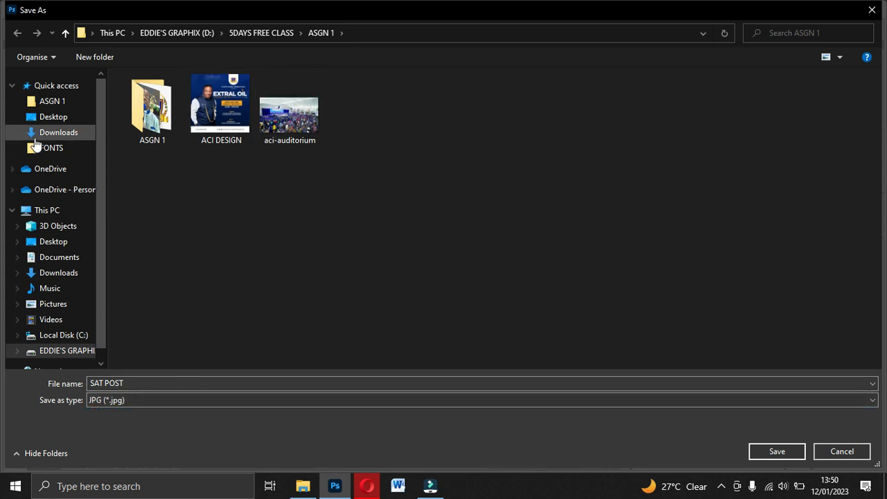
{"action": "left_click", "coordinate": [39, 101]}
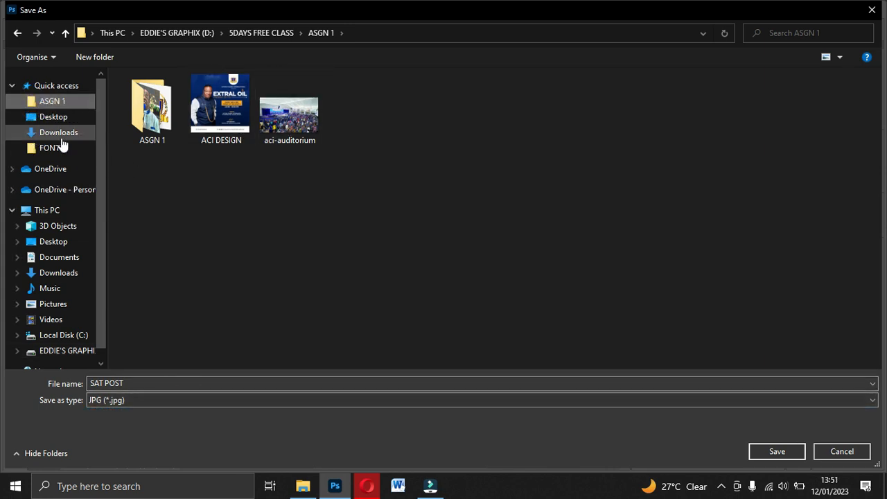
{"action": "left_click", "coordinate": [60, 117]}
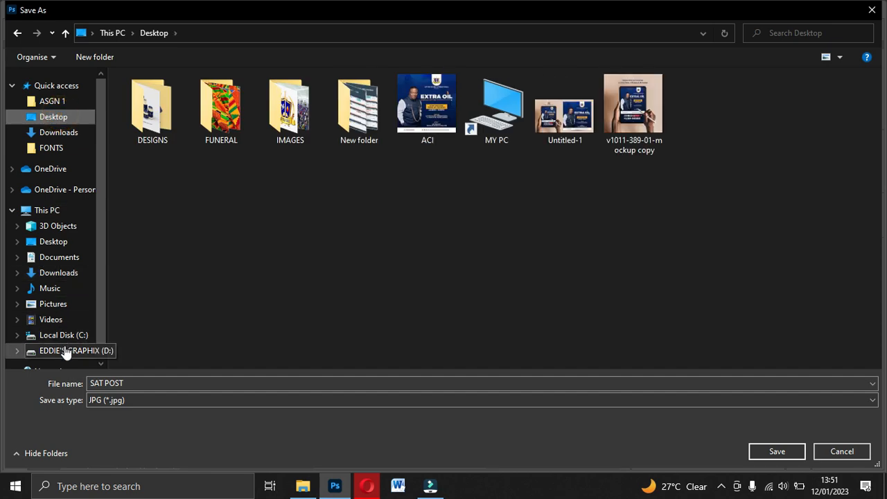
{"action": "left_click", "coordinate": [66, 351]}
{"action": "double_click", "coordinate": [138, 118]}
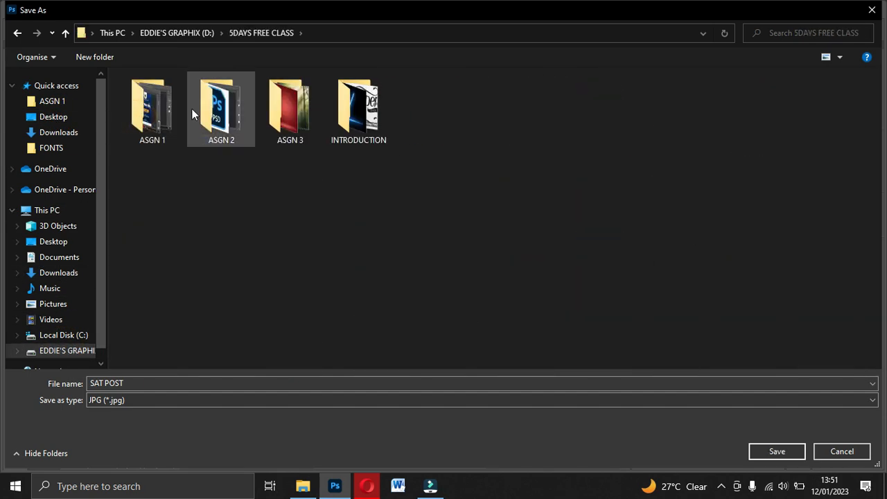
{"action": "double_click", "coordinate": [290, 111]}
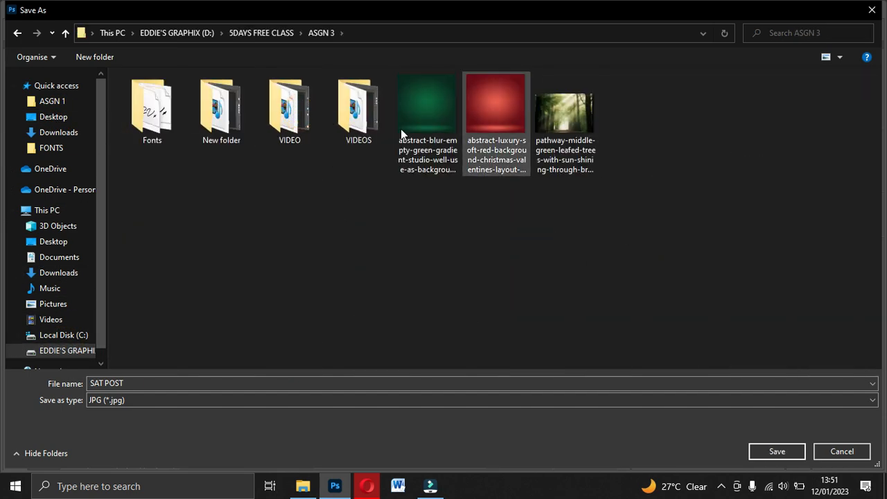
{"action": "left_click", "coordinate": [775, 451]}
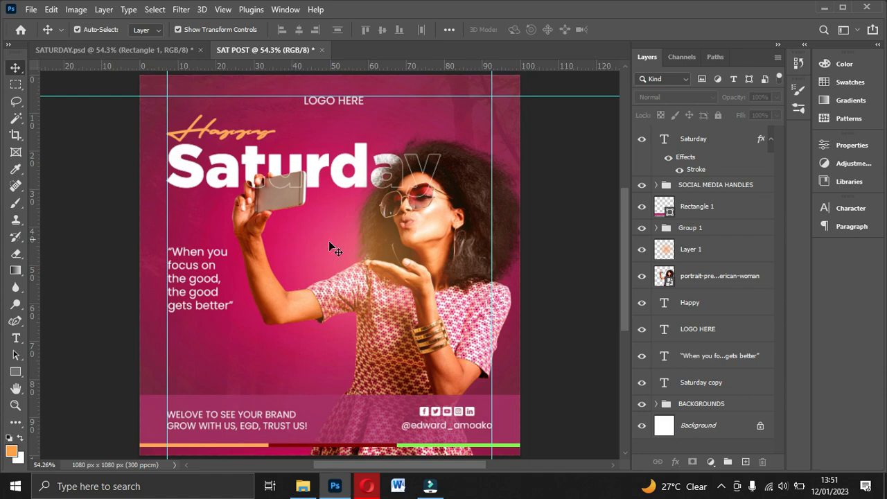
Step: Switch to File Explorer, open the exported SAT POST image from the ASGN 3 folder and view it in the image viewer
{"action": "left_click", "coordinate": [303, 485]}
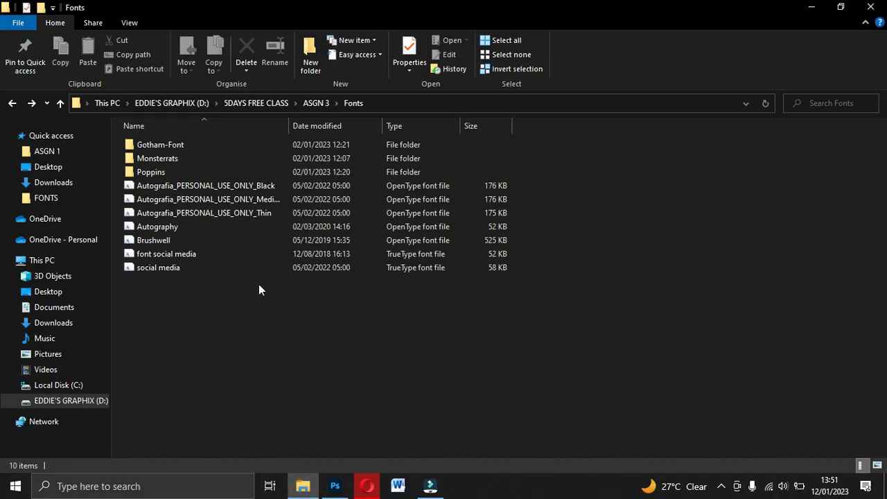
{"action": "left_click", "coordinate": [59, 103]}
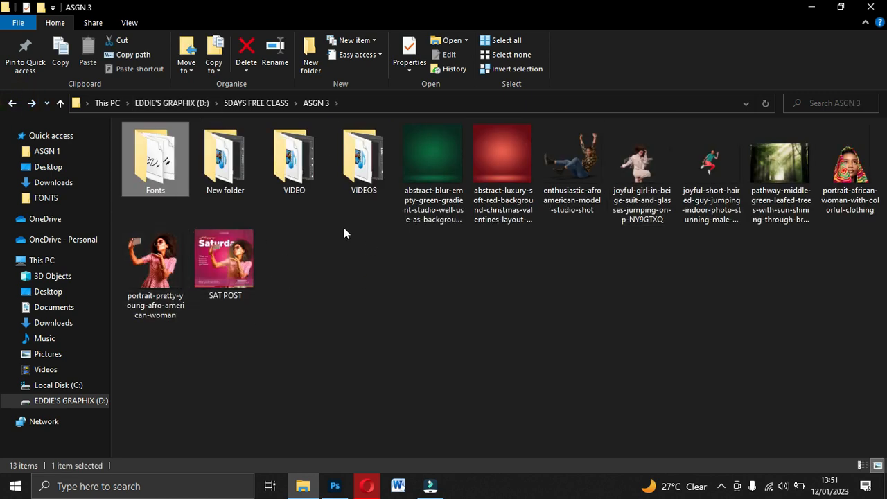
{"action": "left_click", "coordinate": [234, 256]}
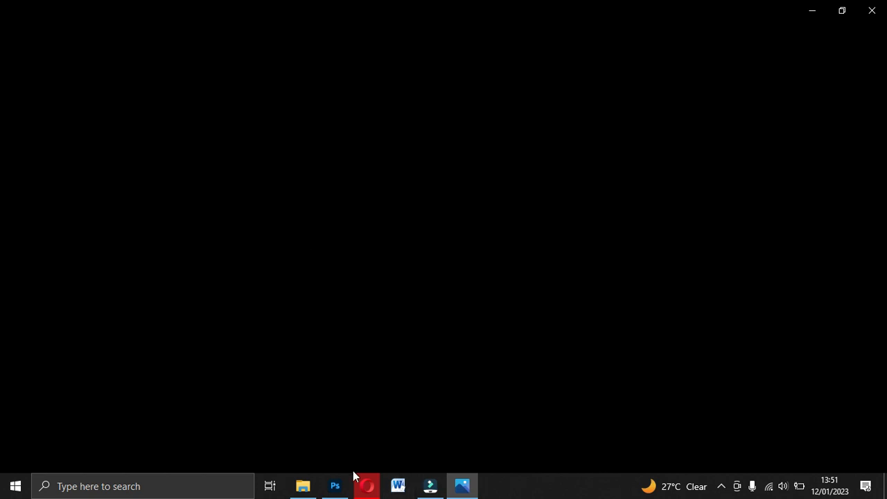
{"action": "left_click", "coordinate": [334, 486]}
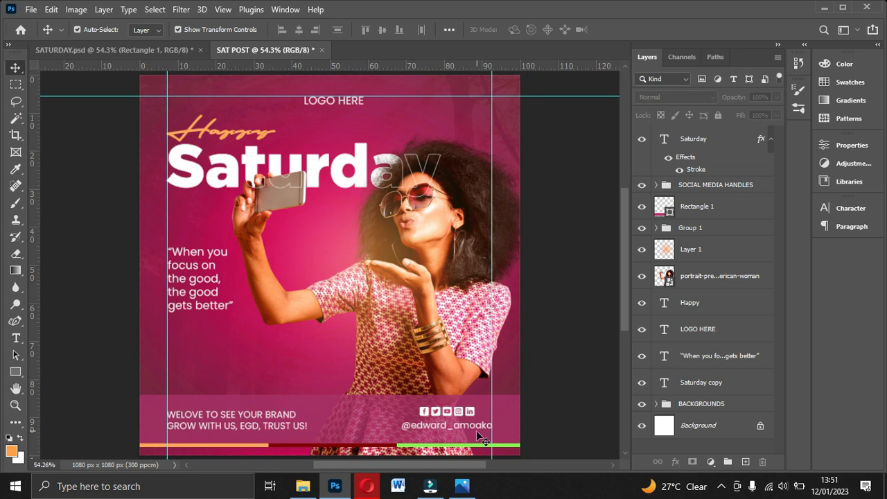
{"action": "left_click", "coordinate": [461, 486]}
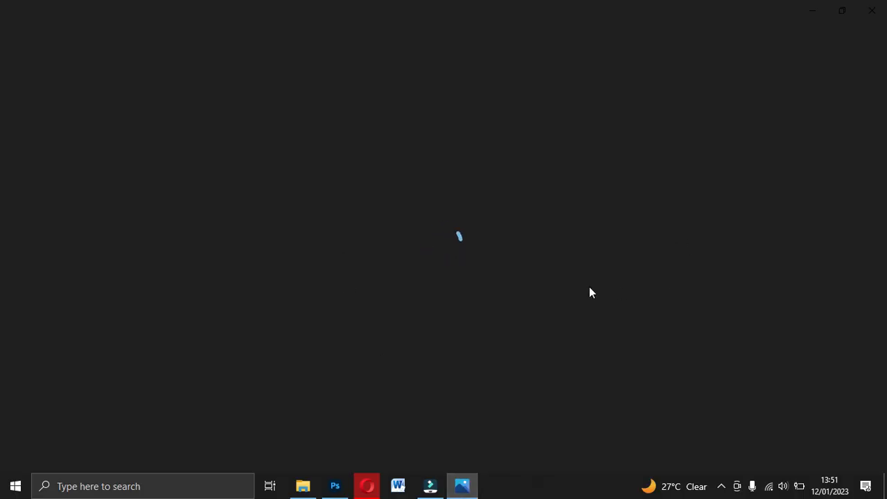